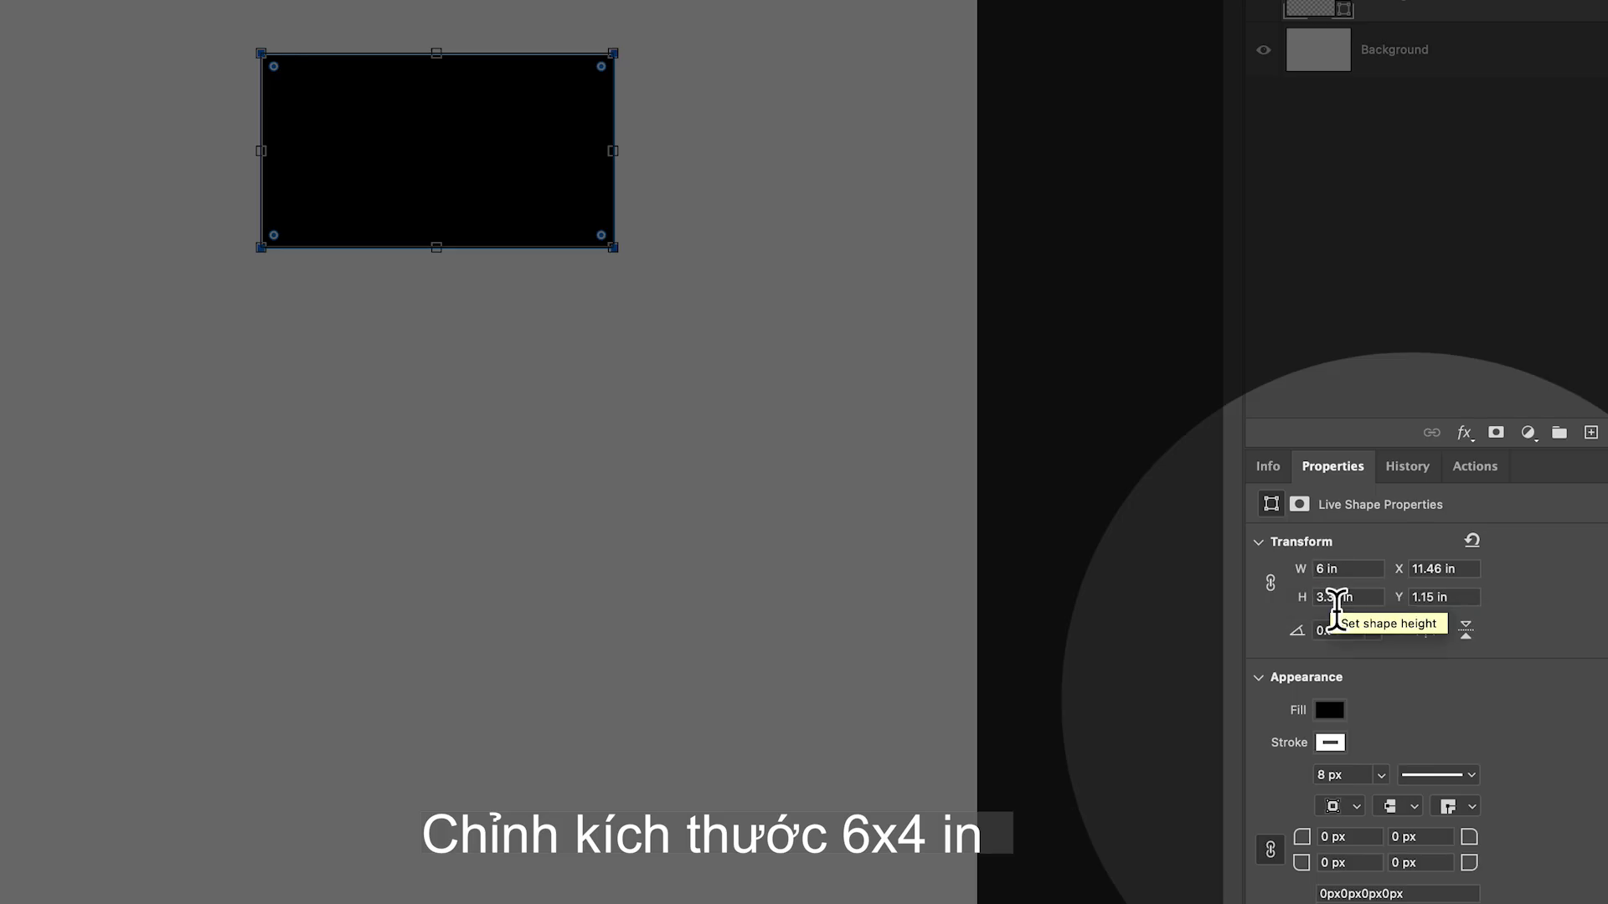
Set the black rectangle's height to 4 in
drag(1344, 603, 1316, 604)
text(4)
key(Return)
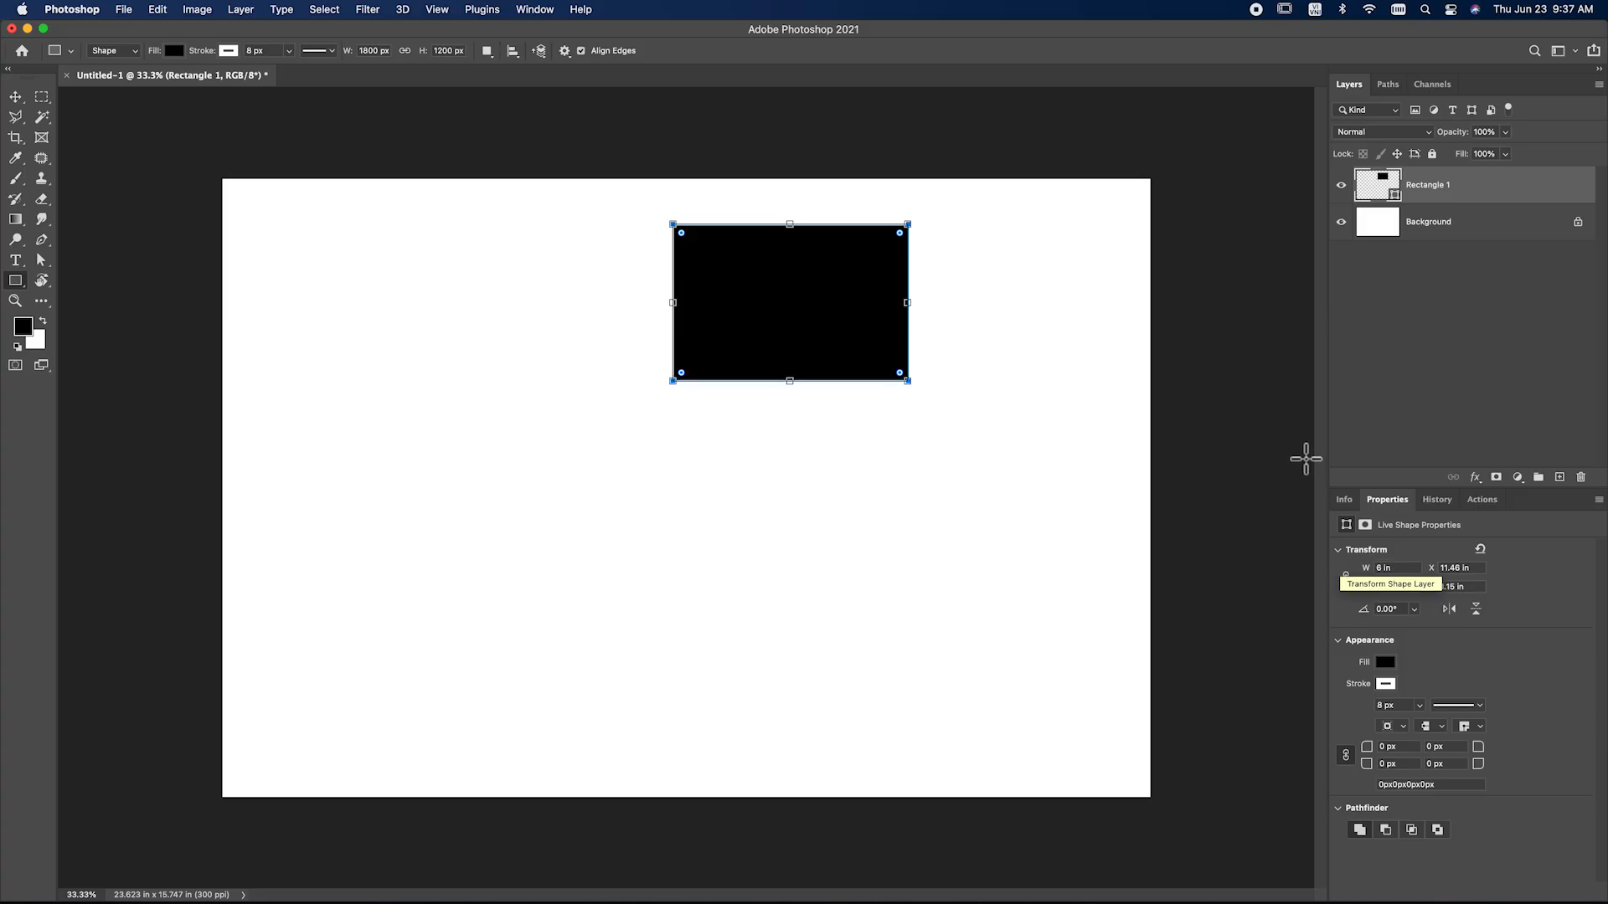
Move and duplicate the rectangle to make eight frames: two in the upper row, three in each row below, with the upper-left spot empty
key(v)
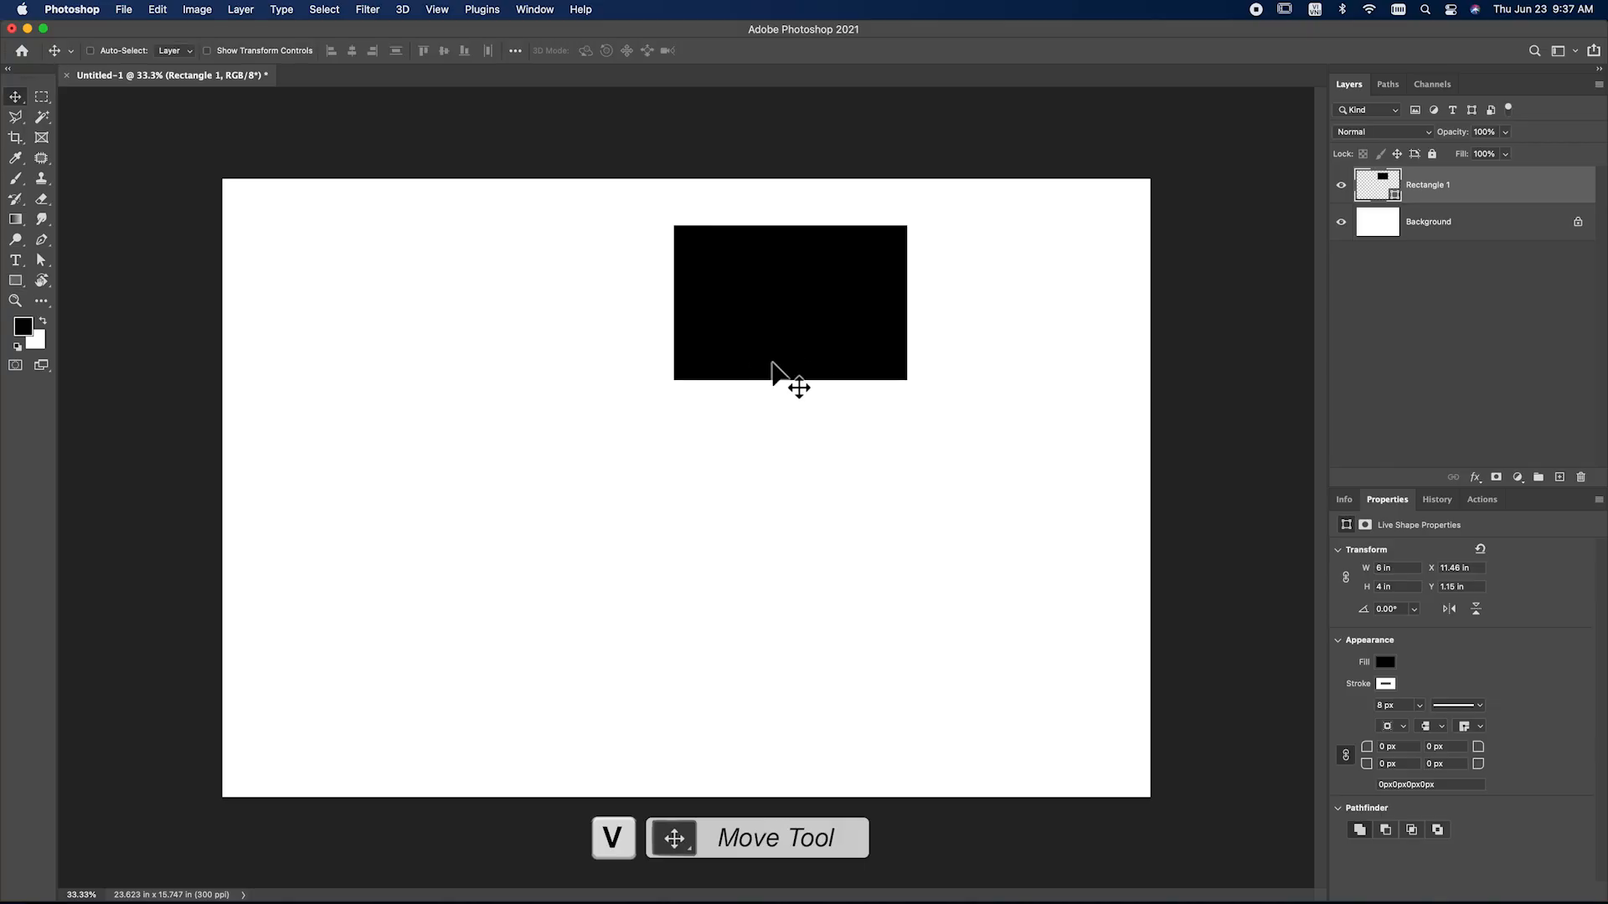
drag(818, 360, 1008, 541)
drag(444, 540, 988, 716)
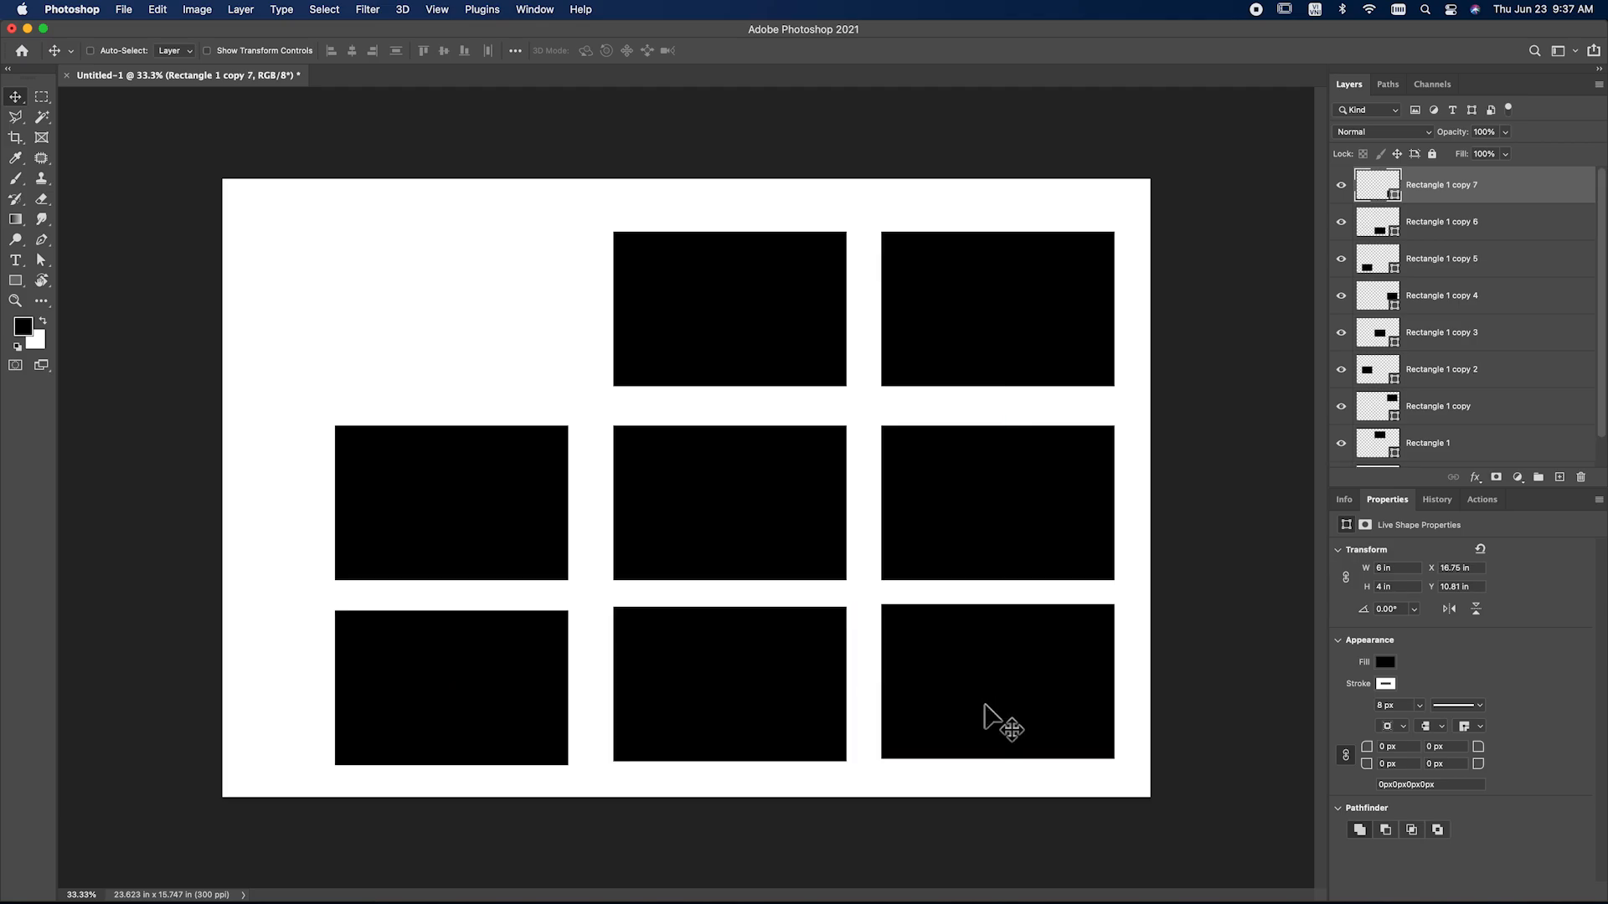
Rename the layers Rectangle 1 and Rectangle 1 copy as Khung 01 and Khung 02
double_click(1437, 446)
text(Khung 01)
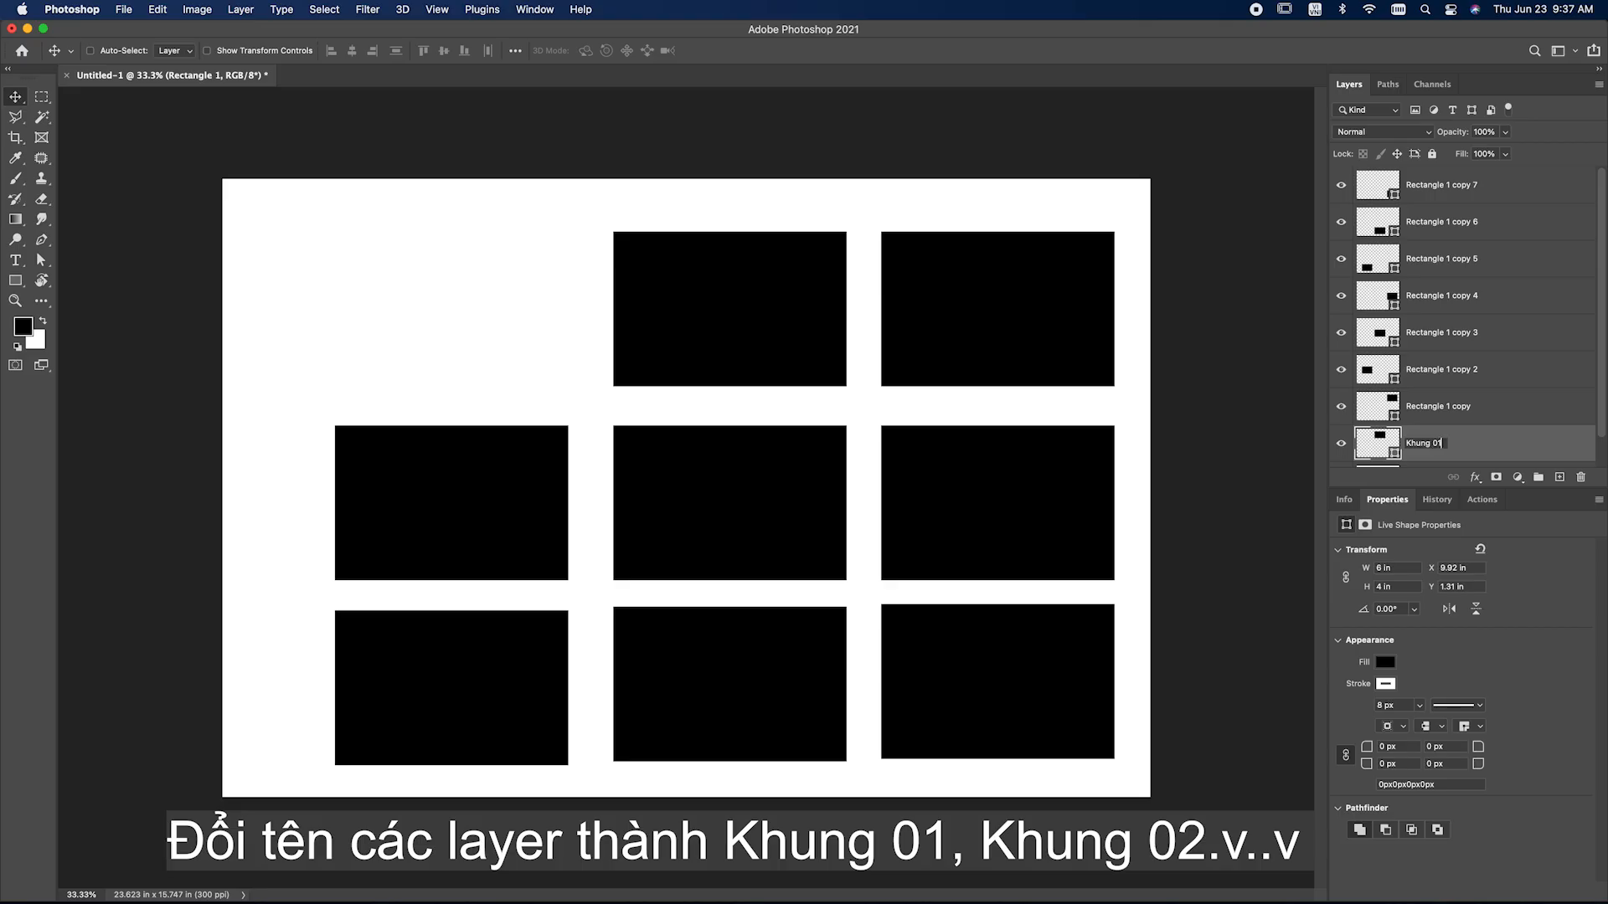
key(Return)
double_click(1454, 407)
text(K)
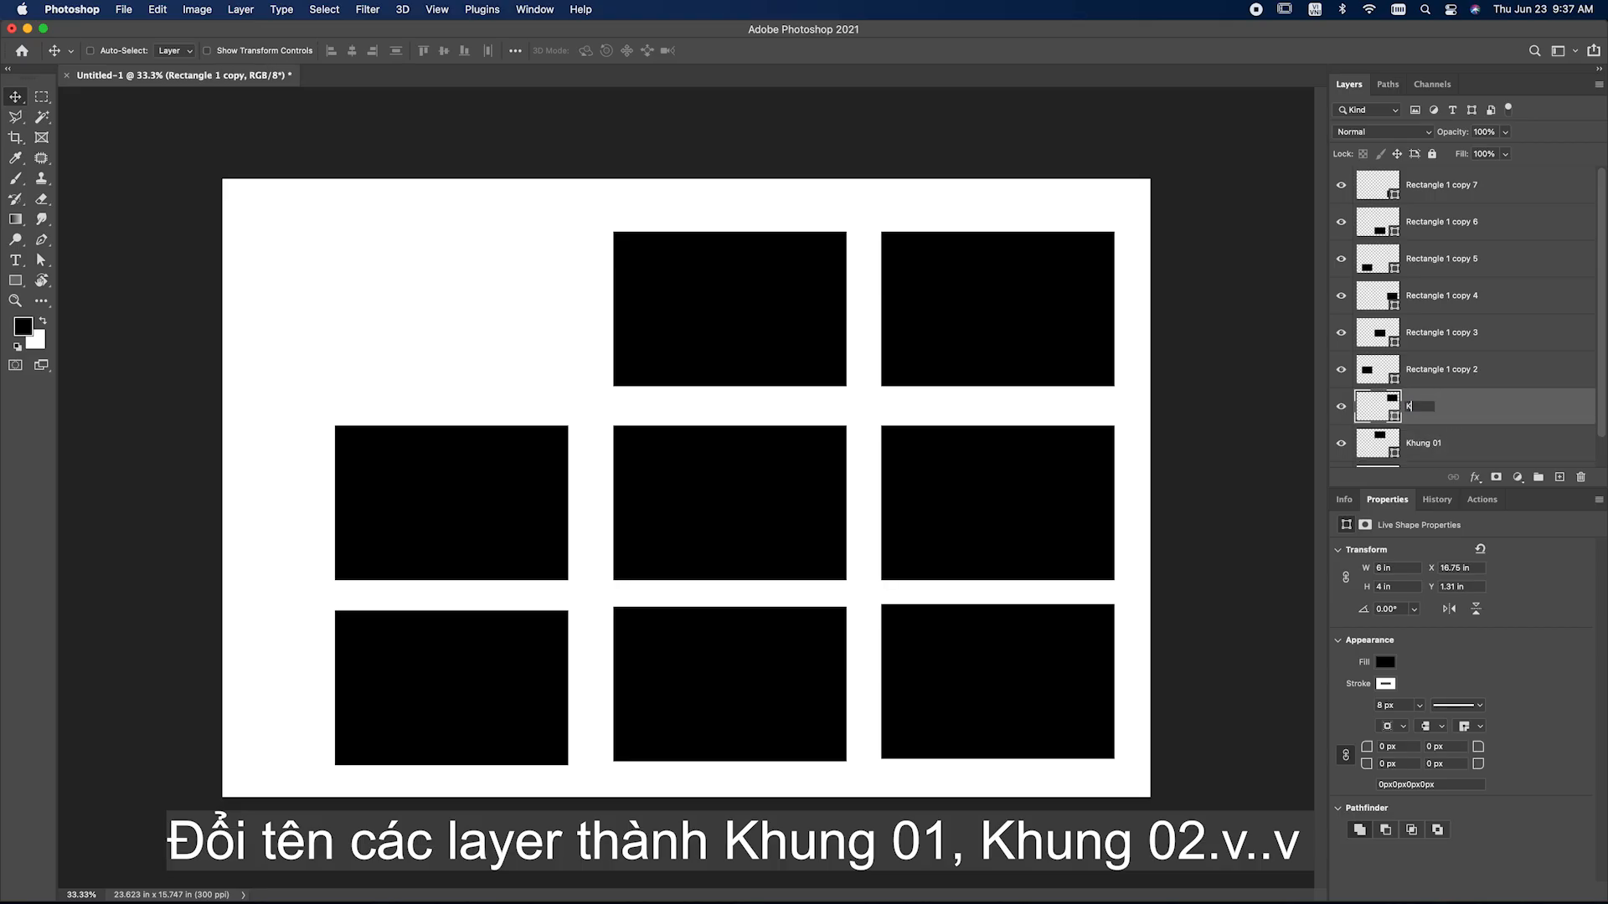
text(hung 02)
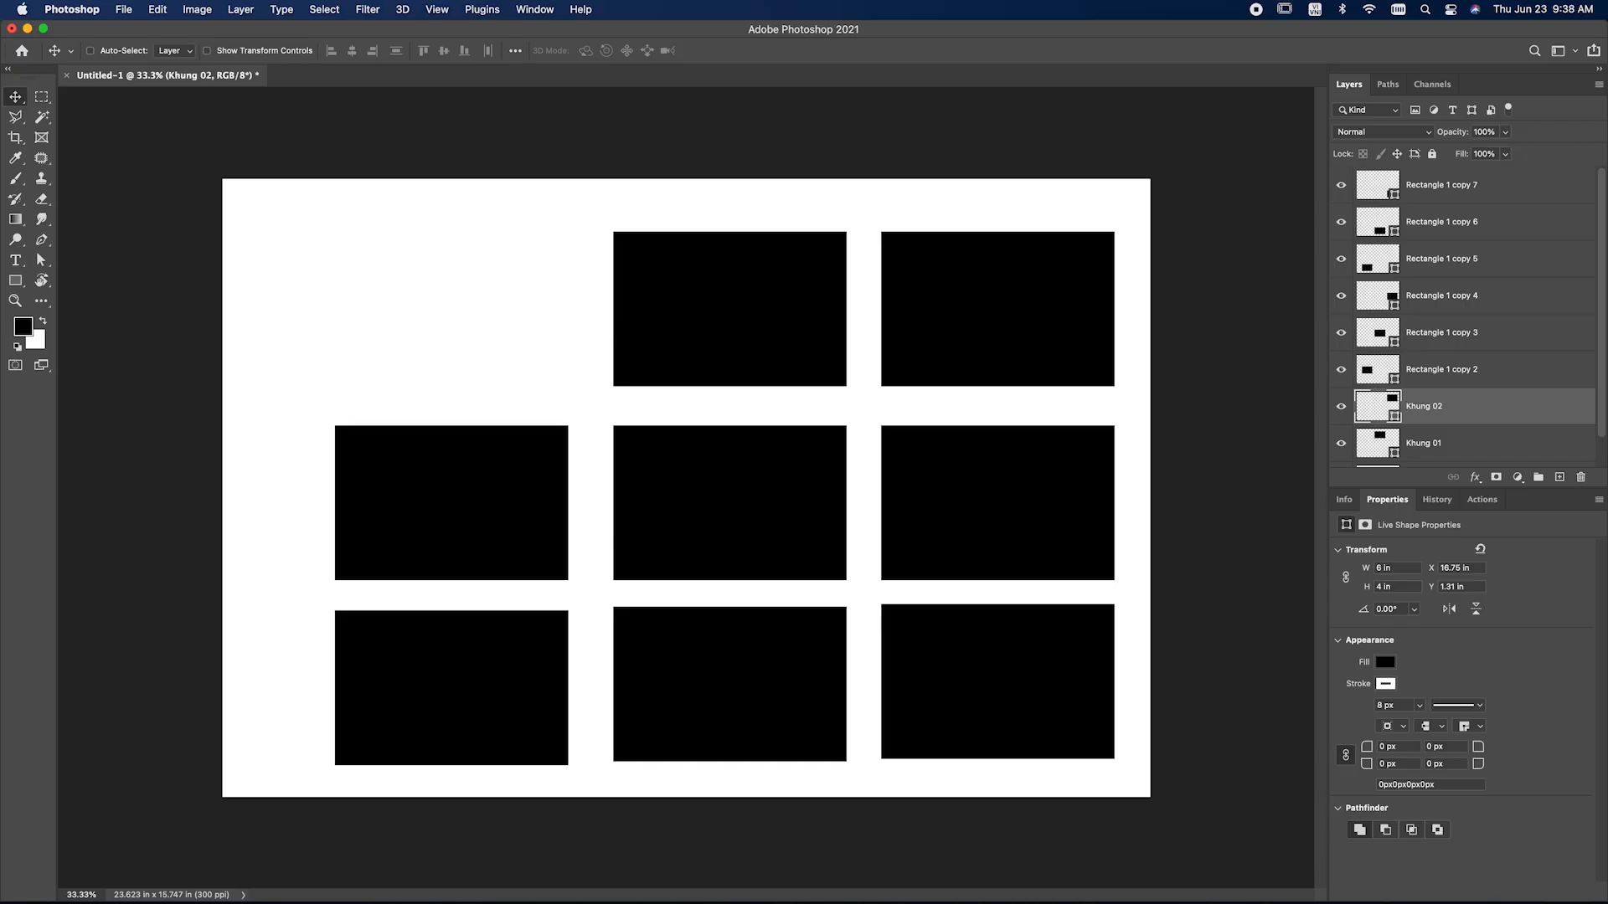
Rename the layers Rectangle 1 copy 2, copy 3 and copy 4 as Khung 03, Khung 04 and Khung 05
double_click(1446, 370)
text(Khung 03)
double_click(1453, 332)
text(Khung 04)
key(Return)
double_click(1437, 297)
text(Khung 05)
key(Return)
Rename the layers Rectangle 1 copy 5, copy 6 and copy 7 as Khung 06, Khung 07 and Khung 08
double_click(1446, 259)
text(Khung 06)
key(Return)
double_click(1452, 222)
text(Khung 07)
key(Return)
double_click(1447, 186)
text(Khung 08)
key(Return)
Start placing an embedded image above the Khung 01 layer and browse to Documents > Photo Art > Anh bo cho noi
click(1435, 448)
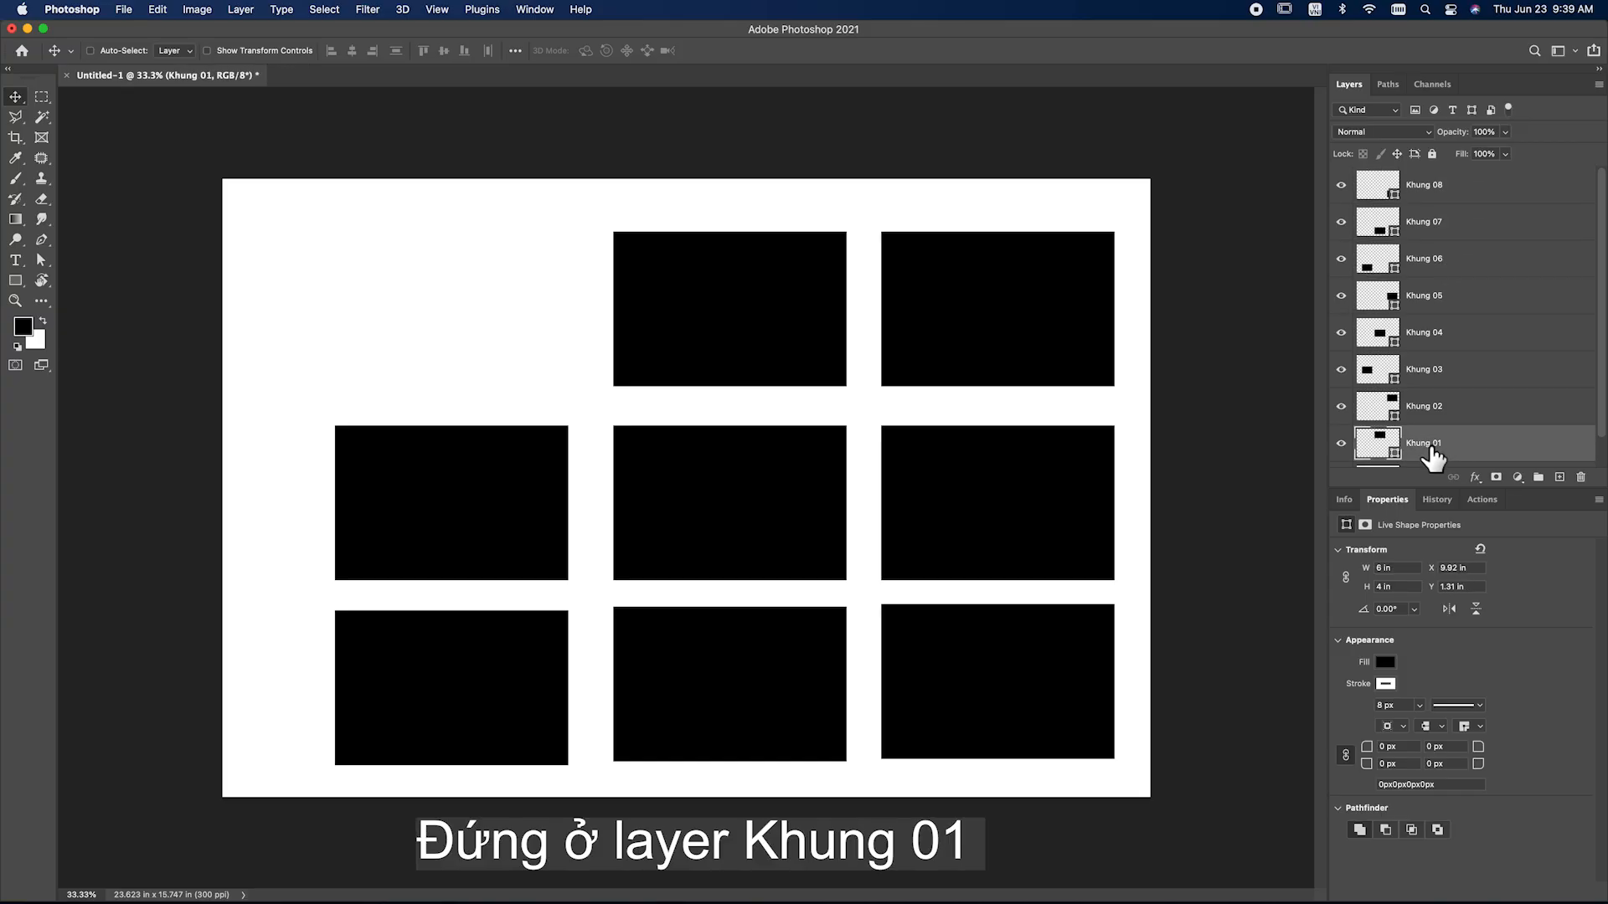
click(124, 10)
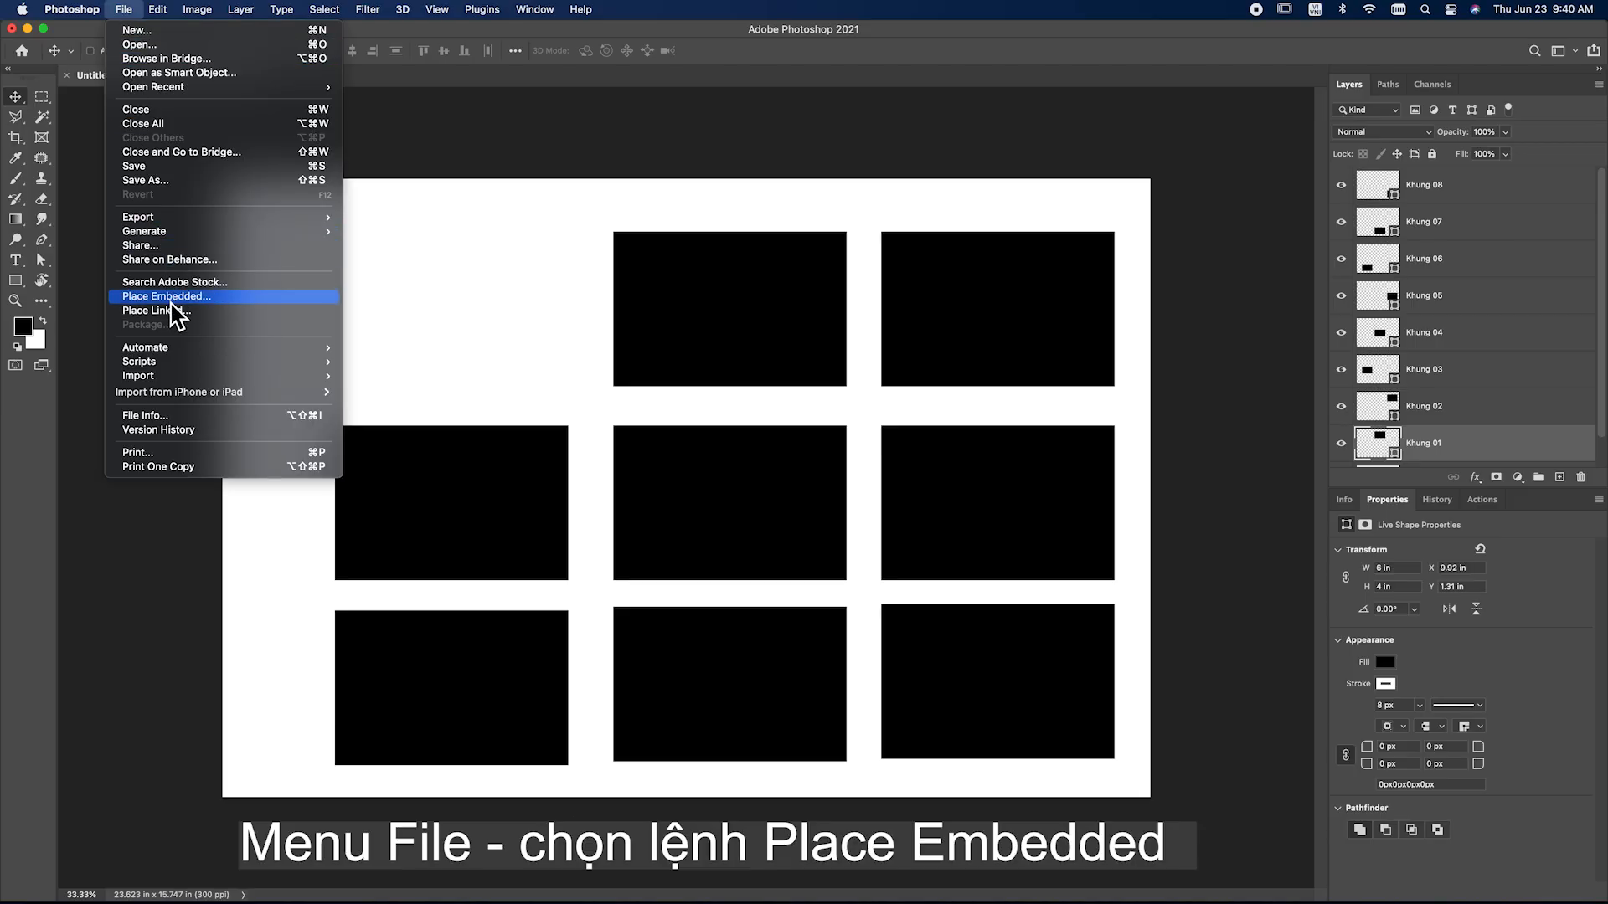
click(235, 302)
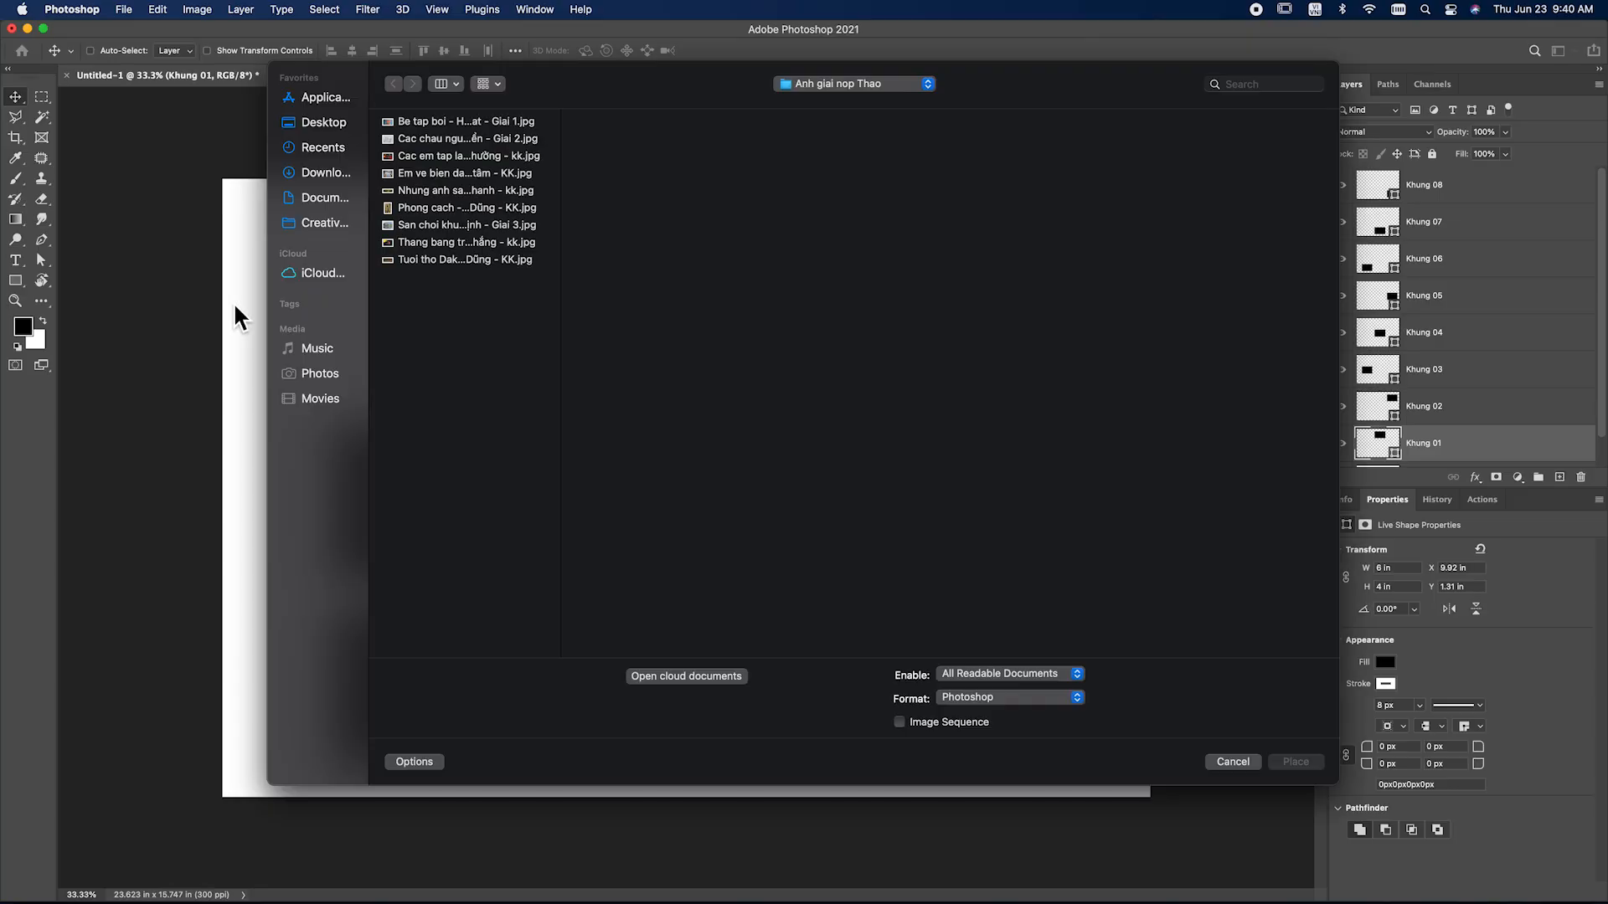
click(321, 202)
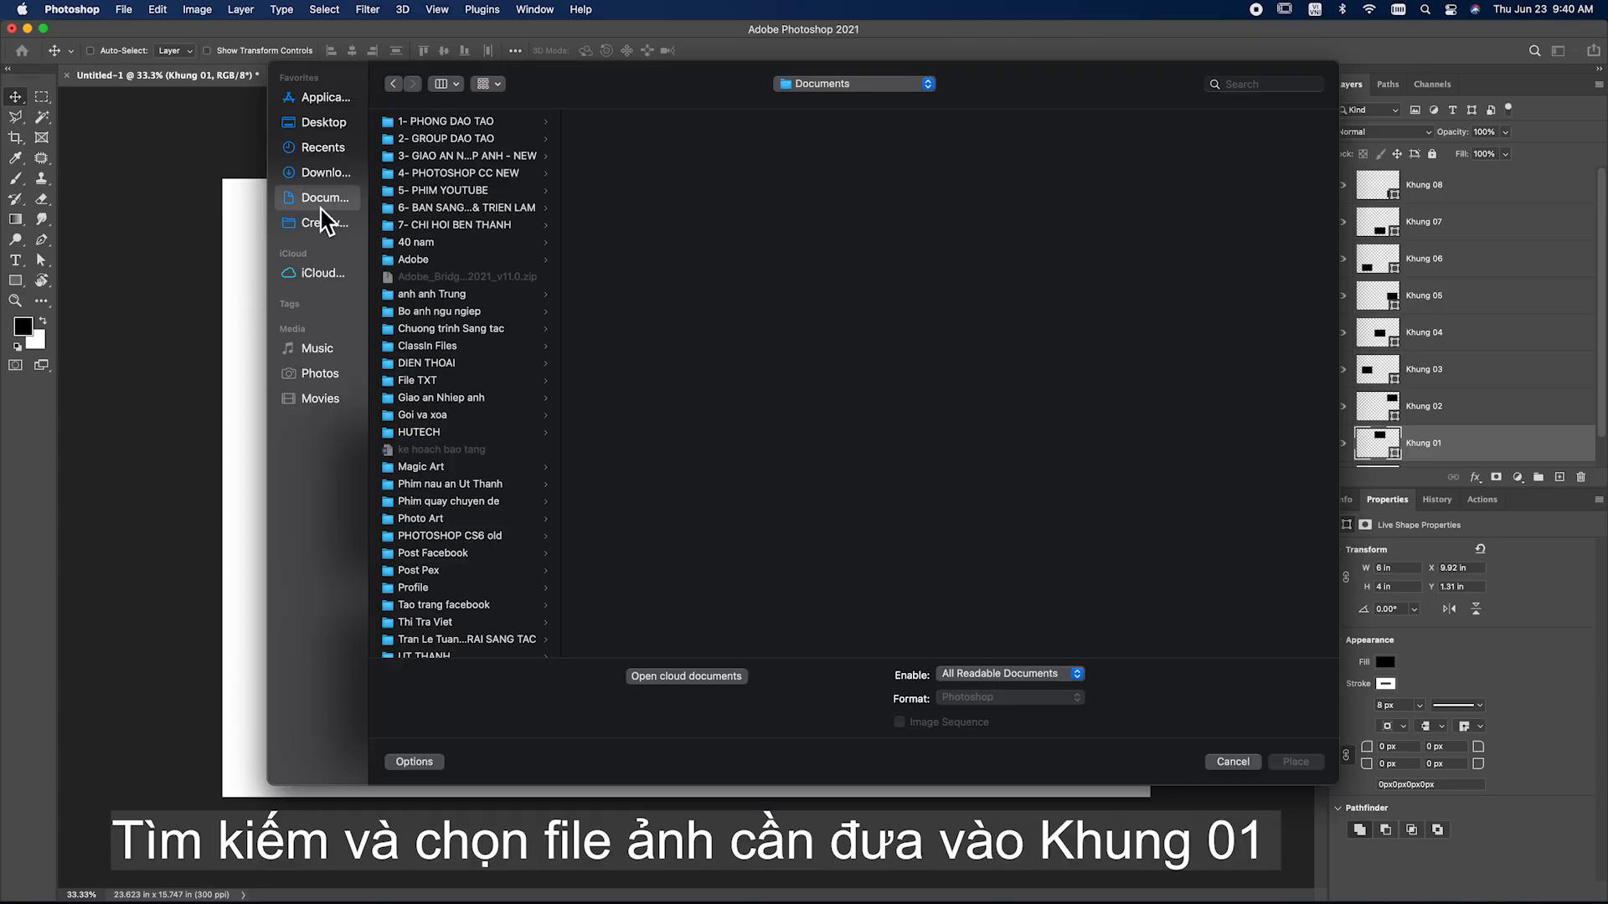
click(441, 520)
click(645, 139)
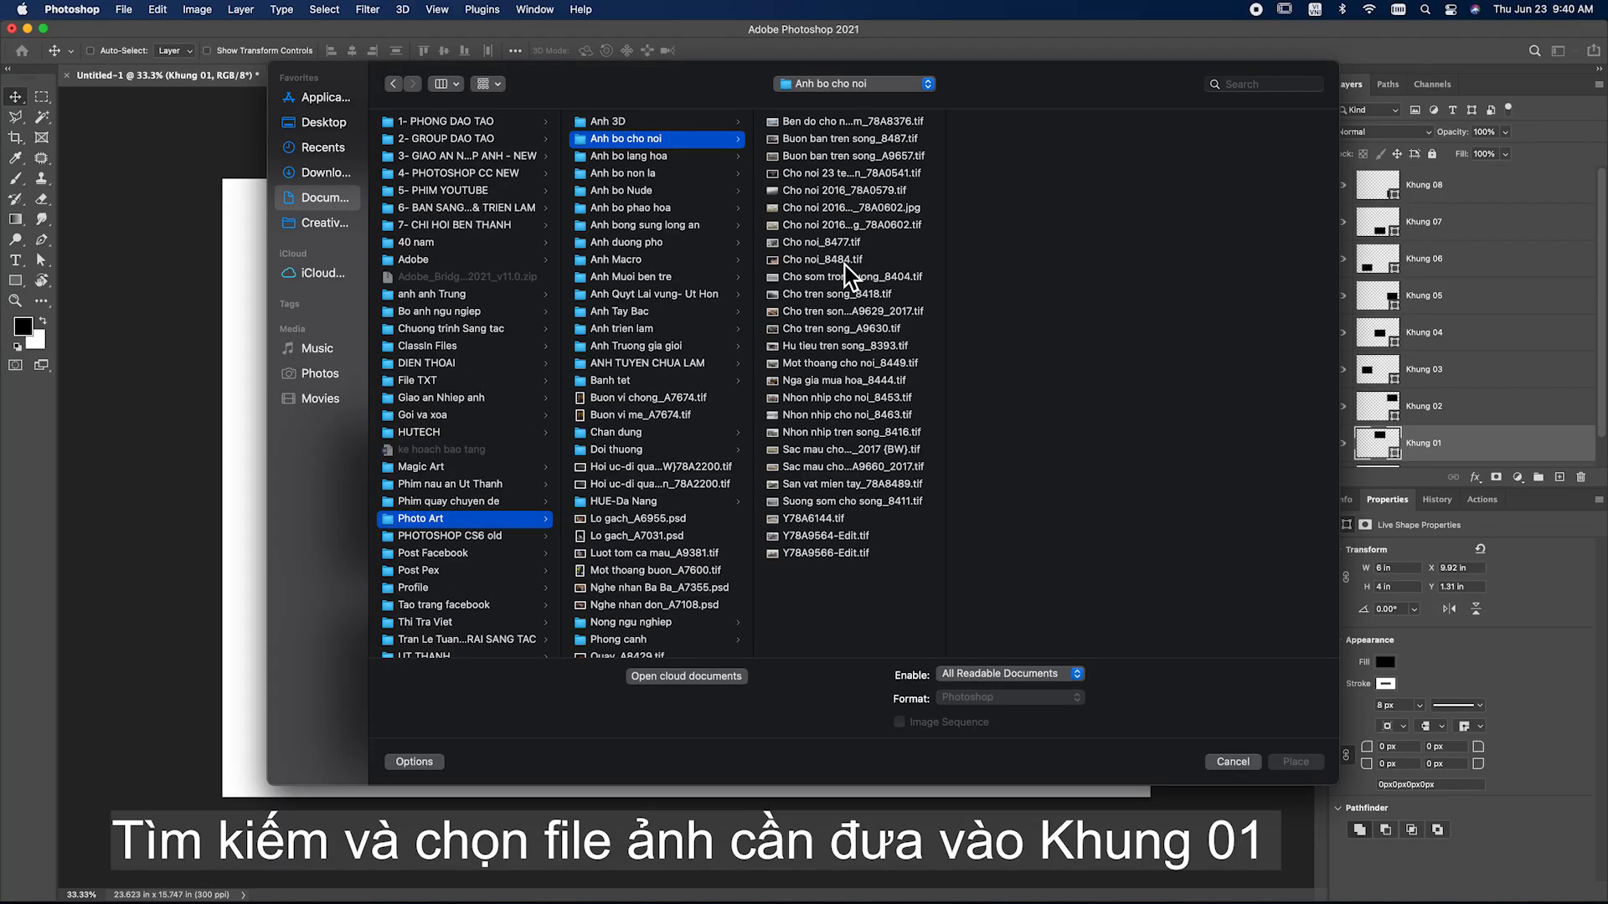
Preview several photos and place Cho noi 23 tet Binh Than_78A0541.tif, accepting it in Camera Raw without adjustments
click(846, 261)
click(836, 140)
click(835, 157)
click(831, 174)
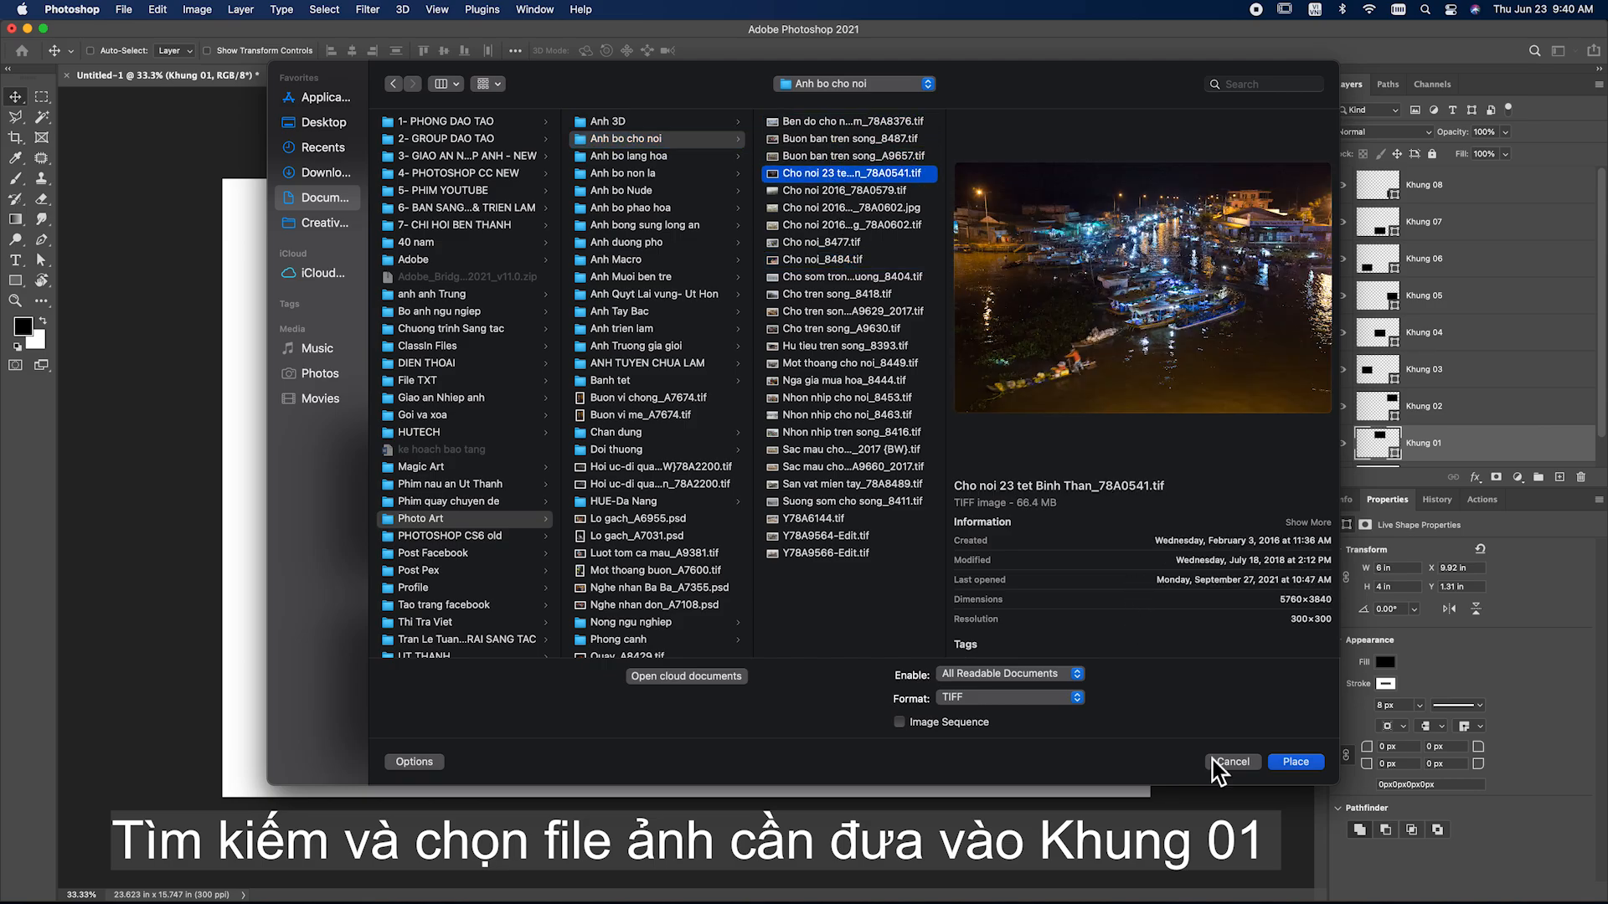
click(1306, 764)
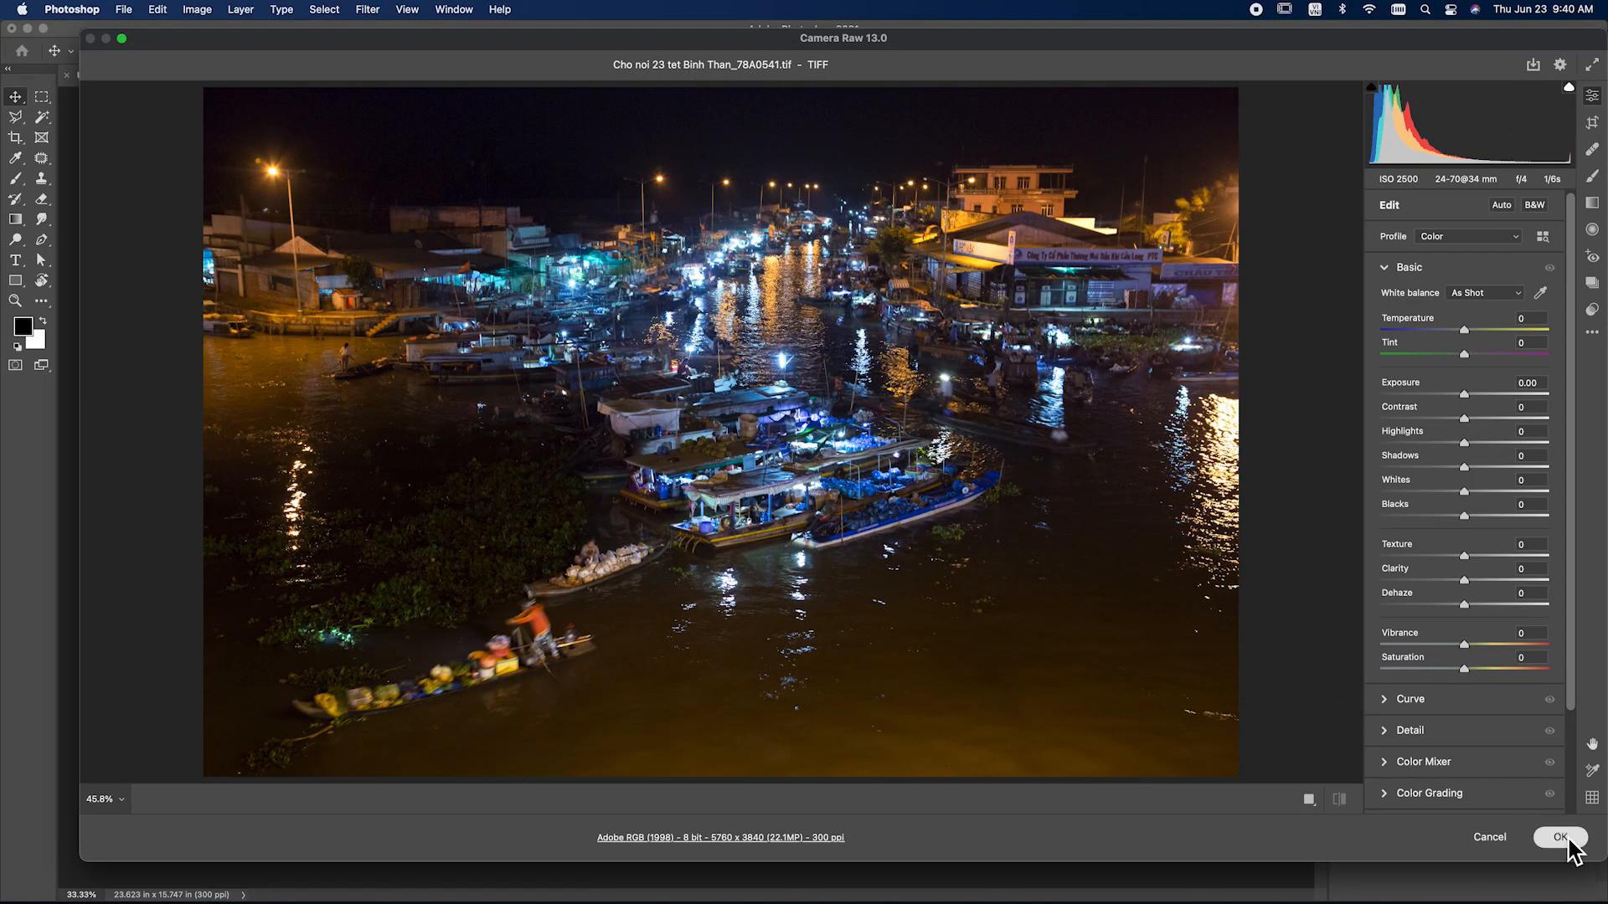
key(Return)
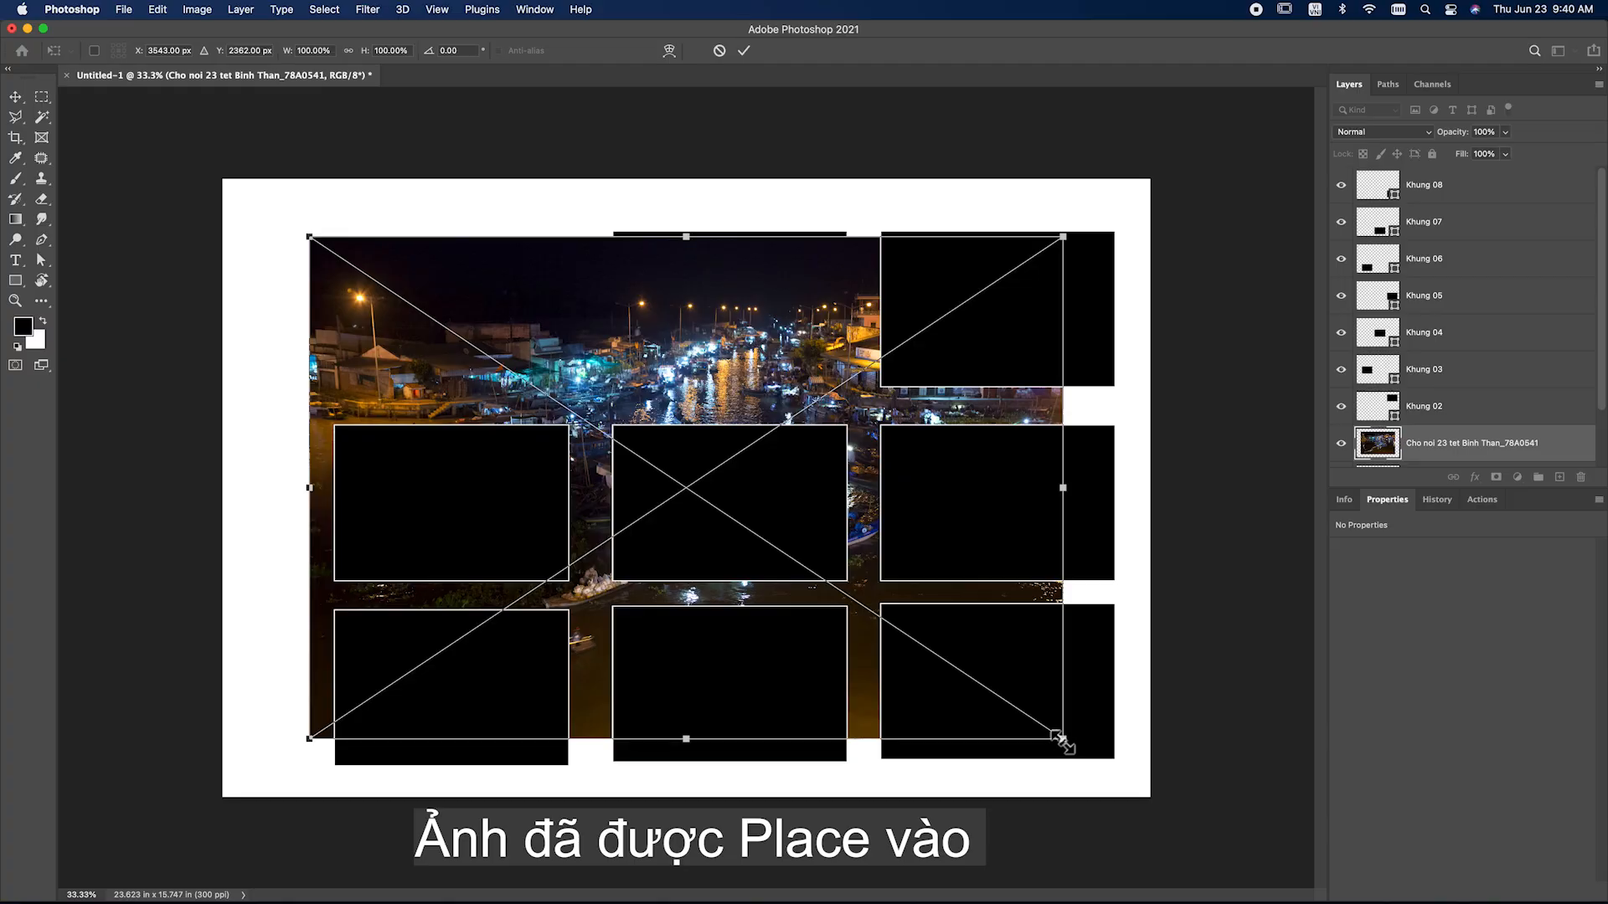
Shrink the night market photo to about 38% width and 28% height over its frame, and clip it to the Khung 01 layer
drag(1059, 737, 819, 424)
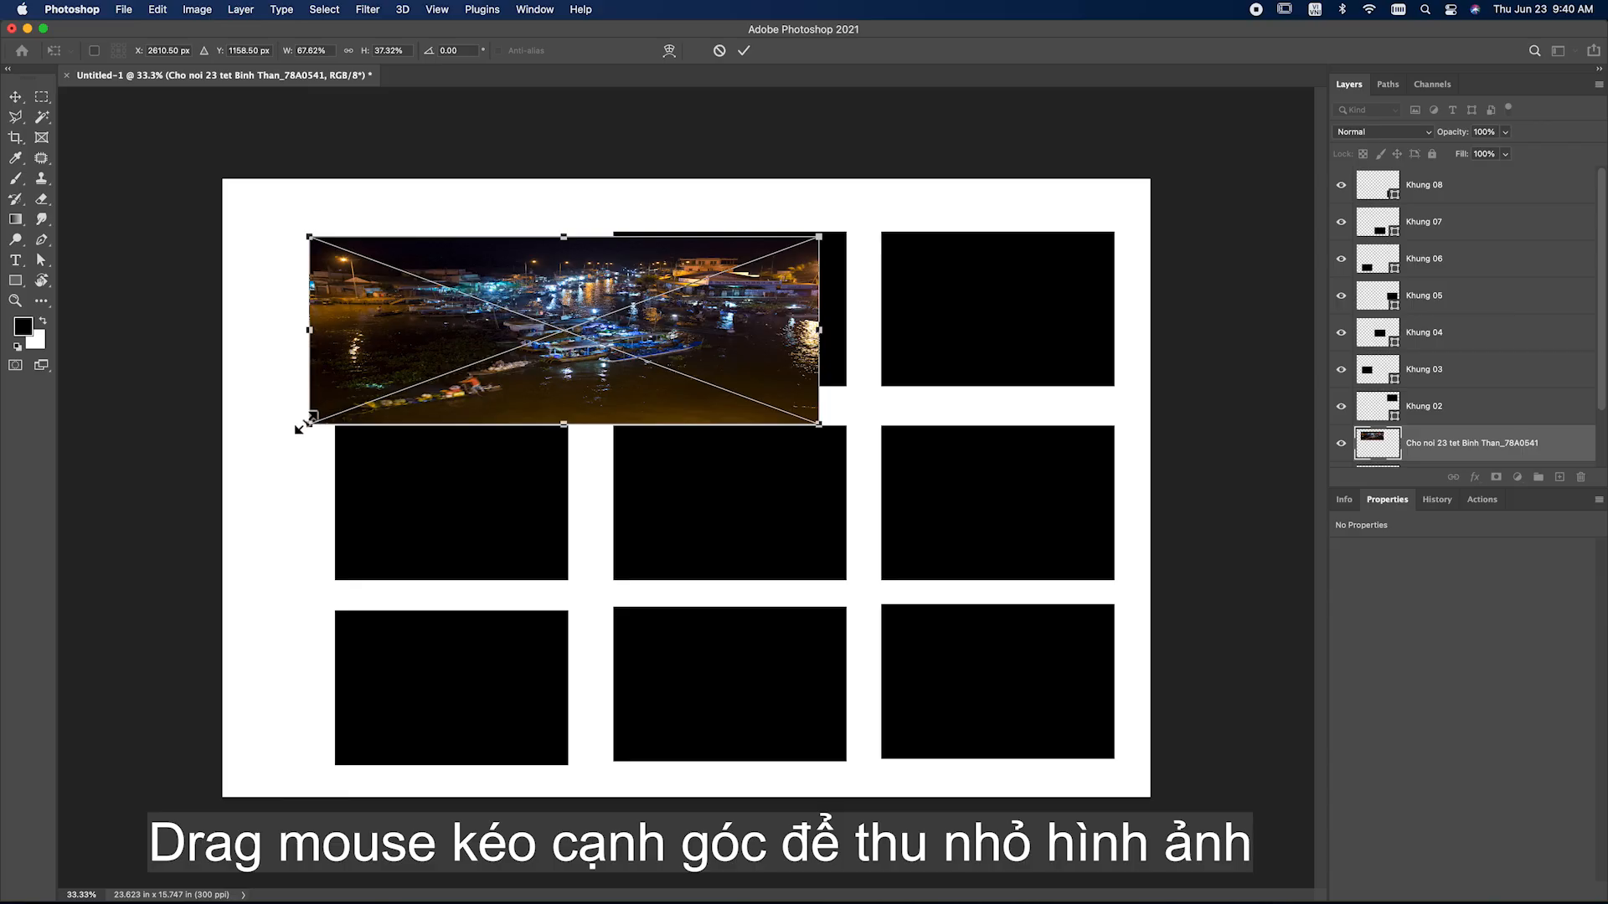
drag(303, 423, 530, 376)
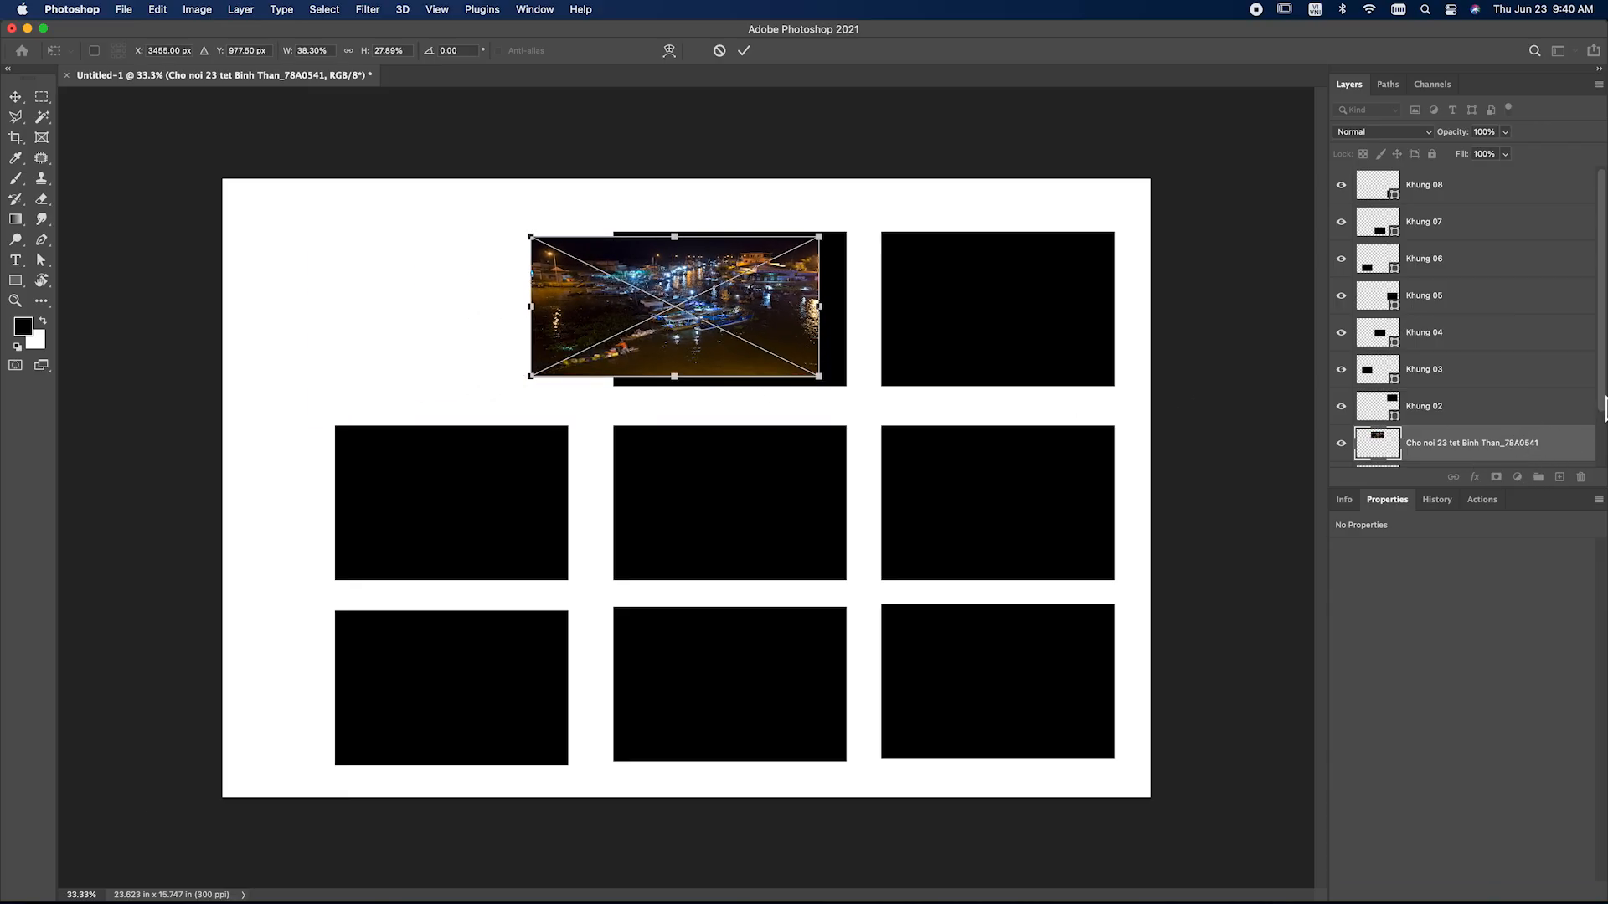
drag(1605, 408, 1601, 457)
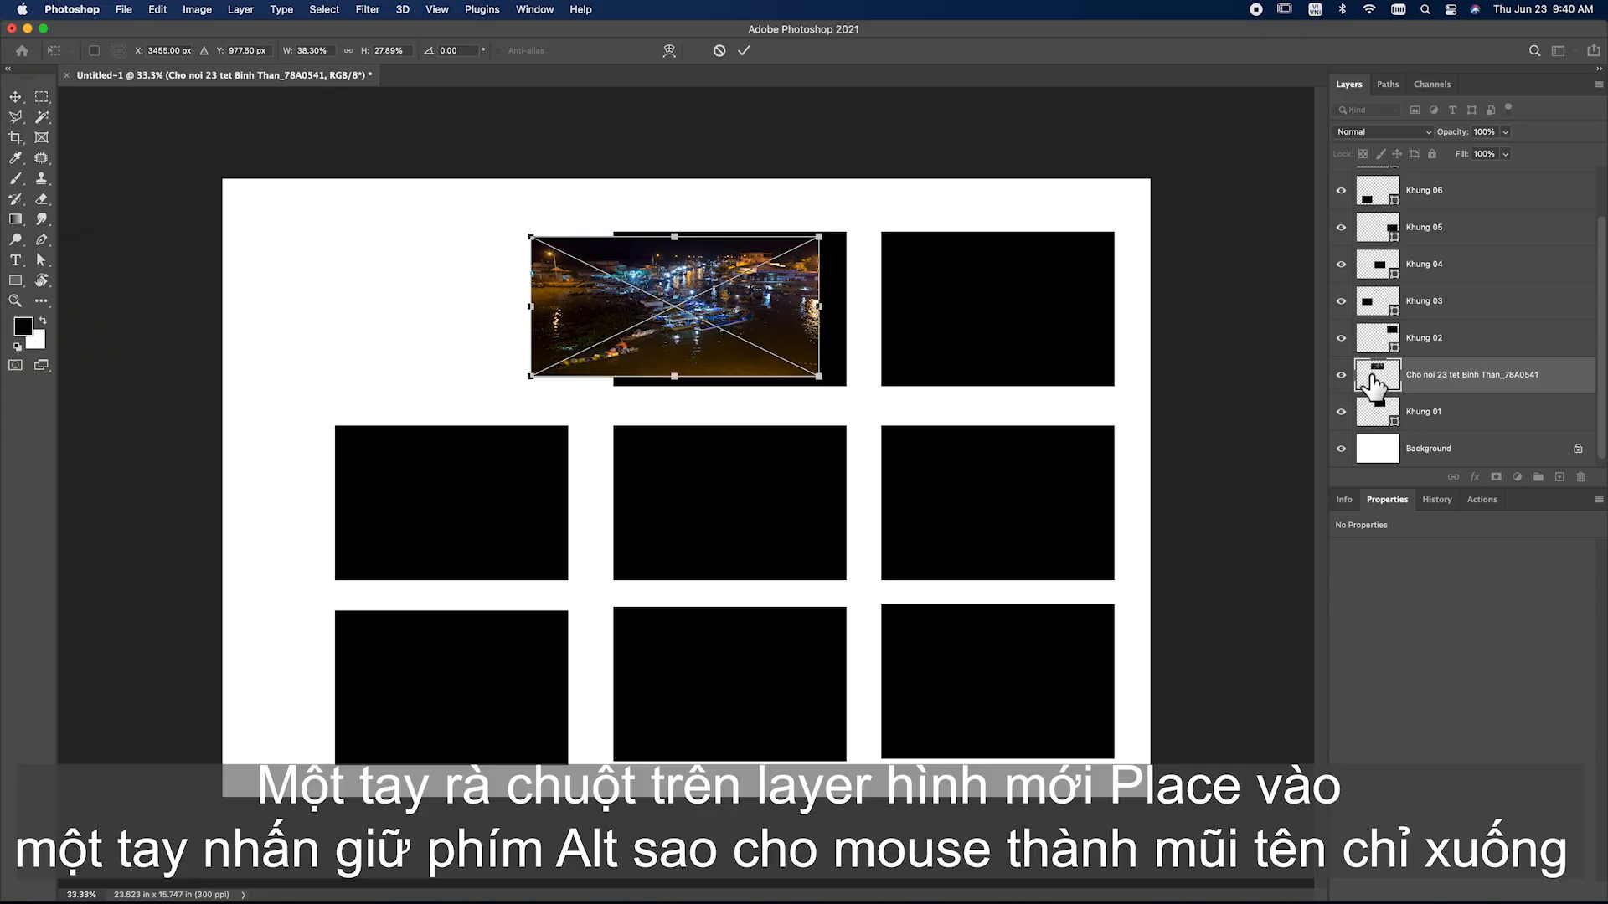
alt+click(1371, 391)
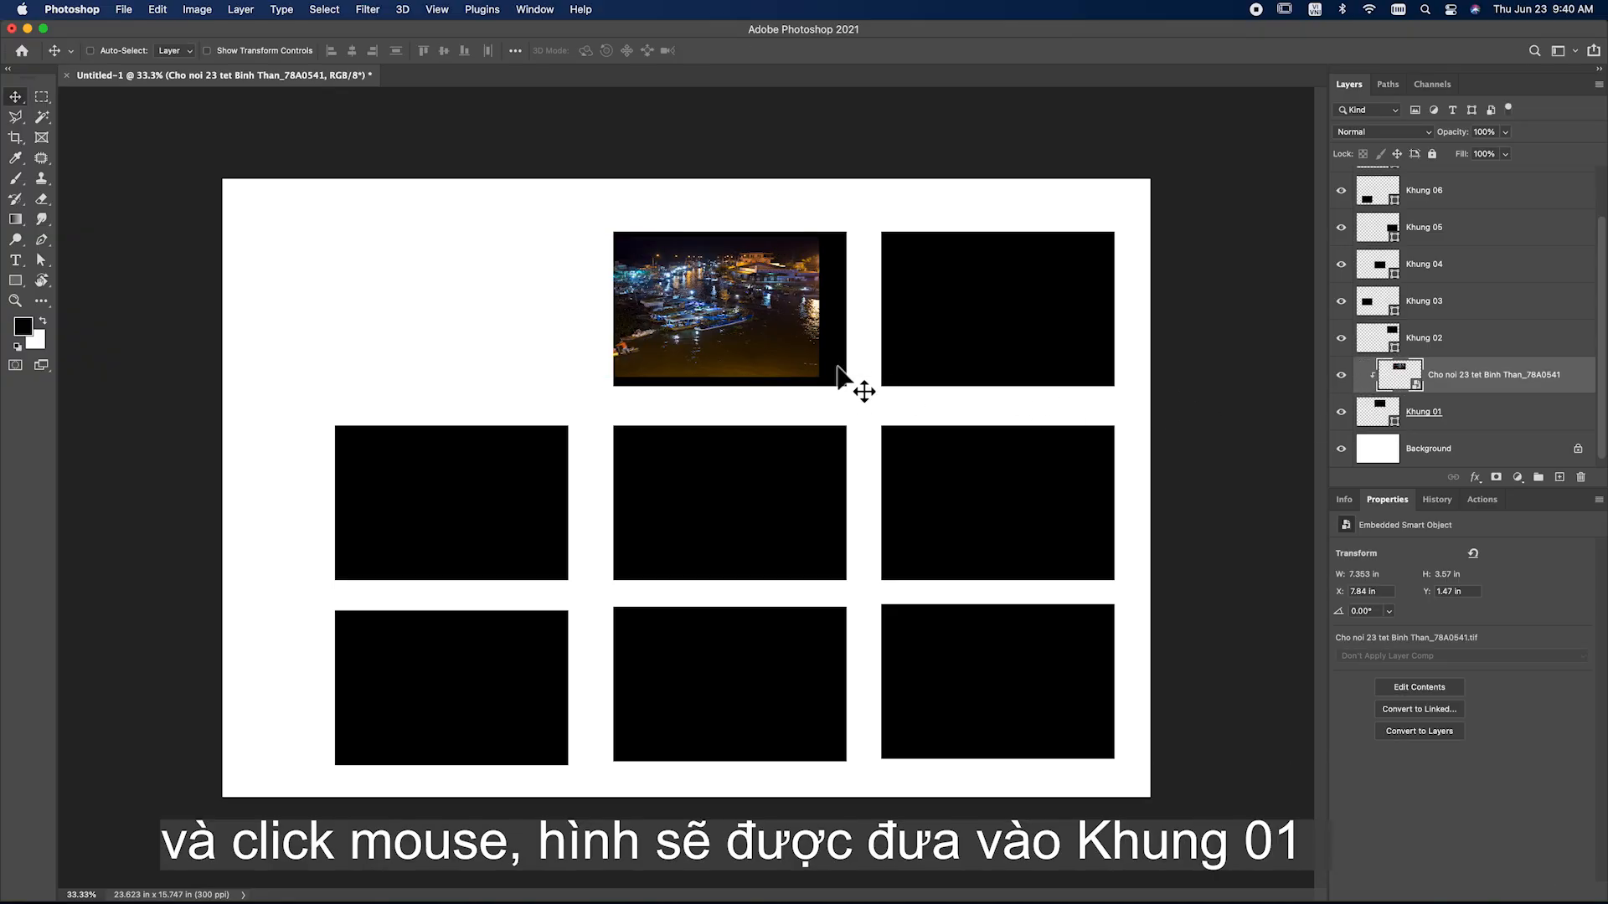
Transform the clipped night market photo to 6 × 4 in so it covers the Khung 01 frame exactly
key(super+t)
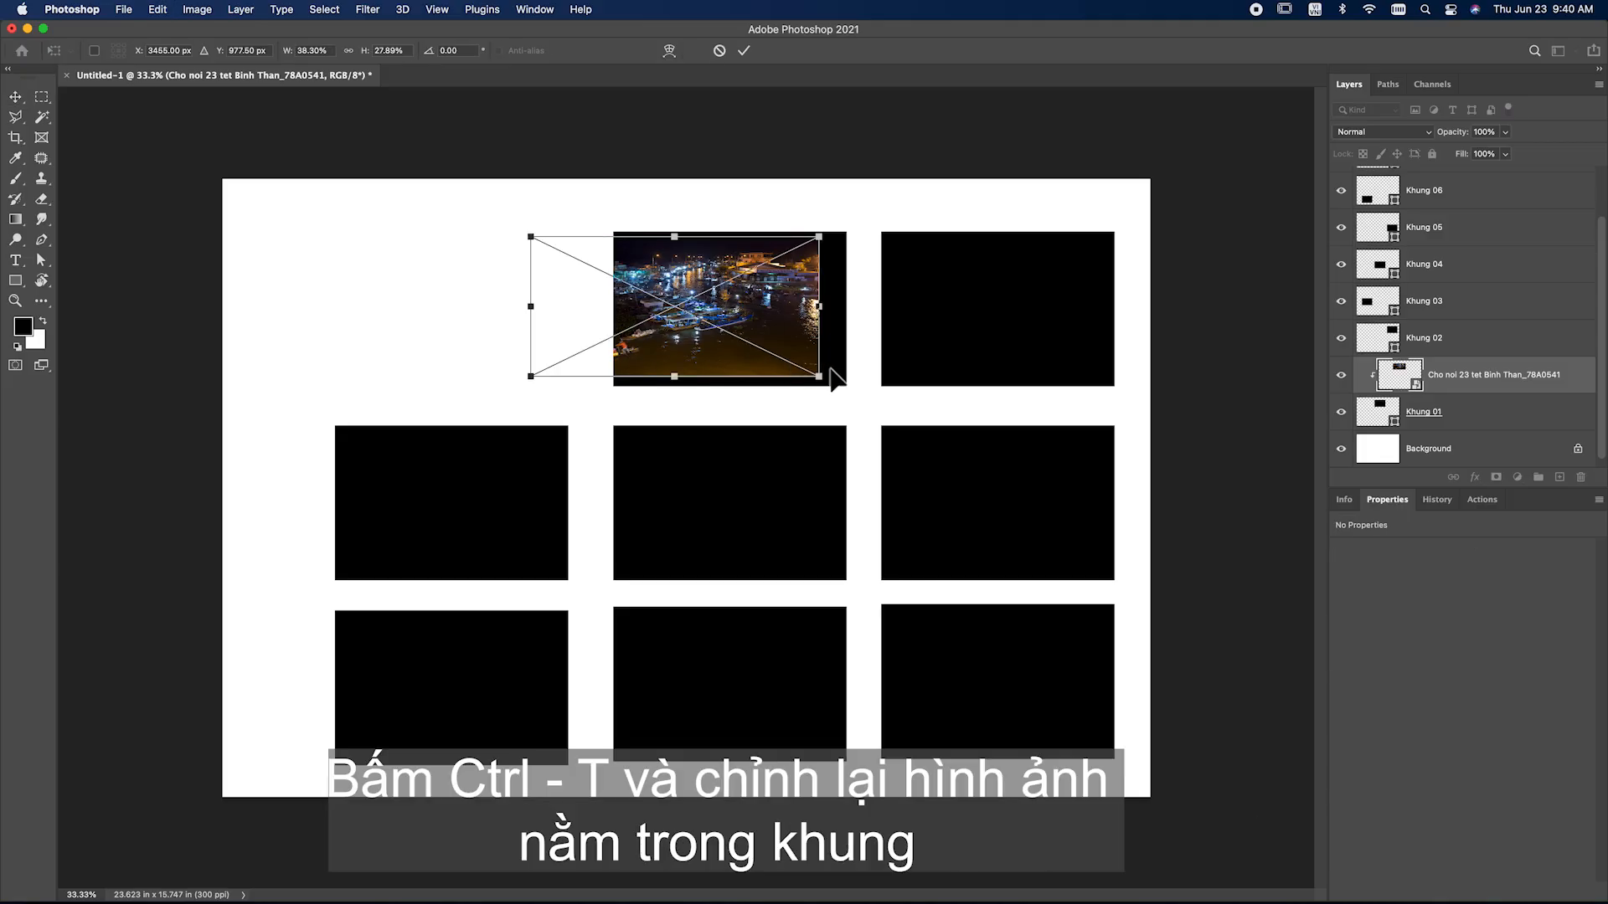
drag(822, 377, 848, 387)
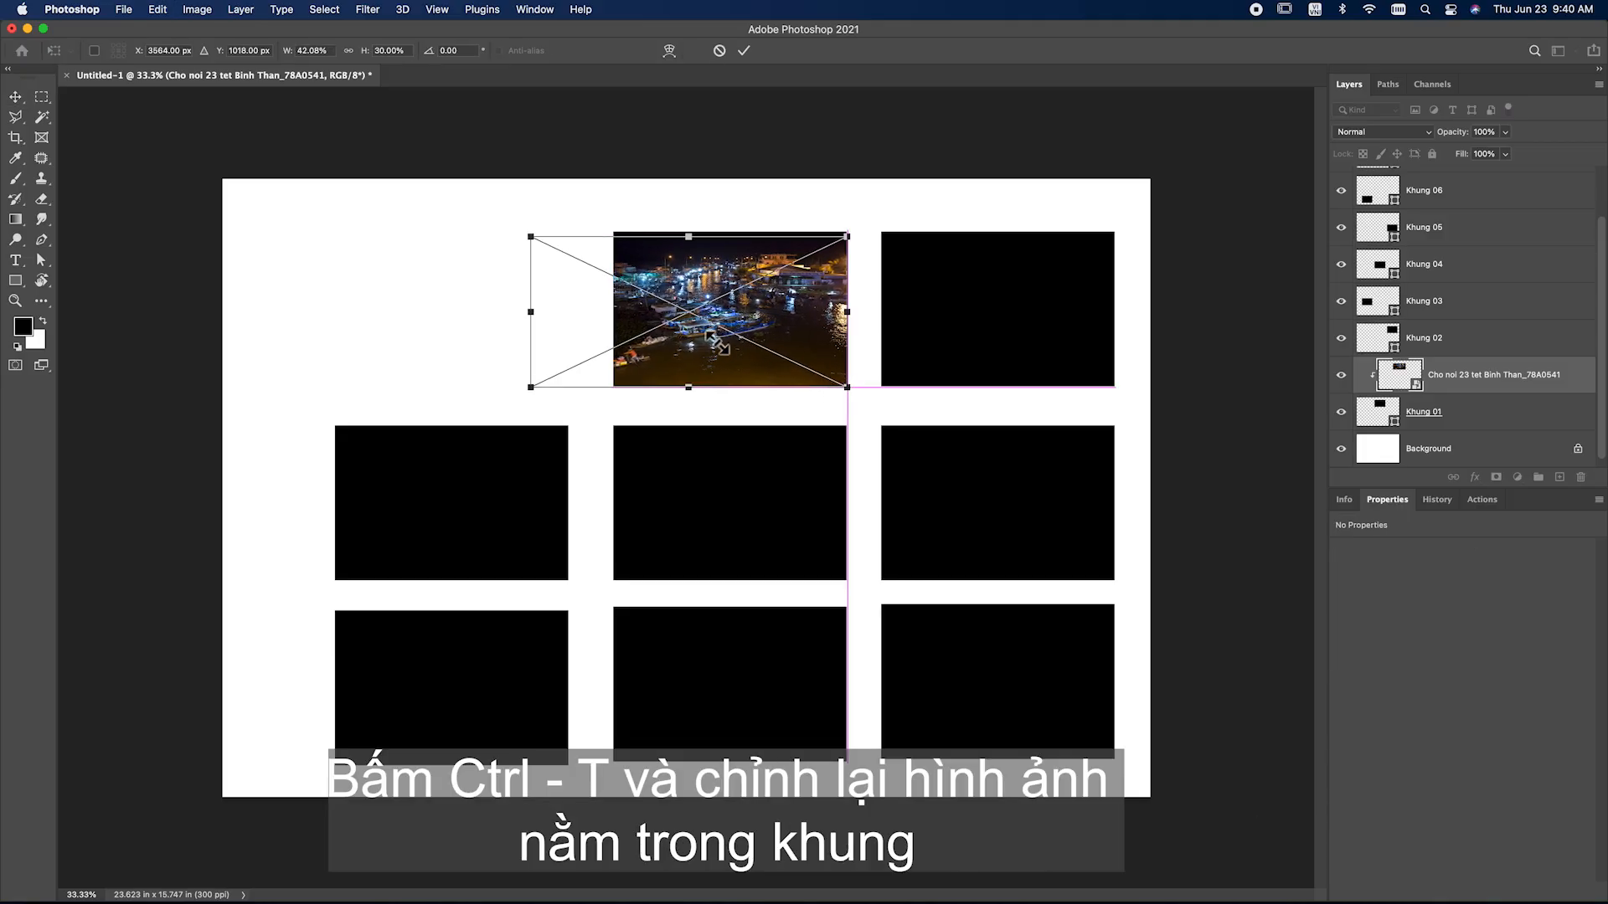
drag(531, 237, 609, 226)
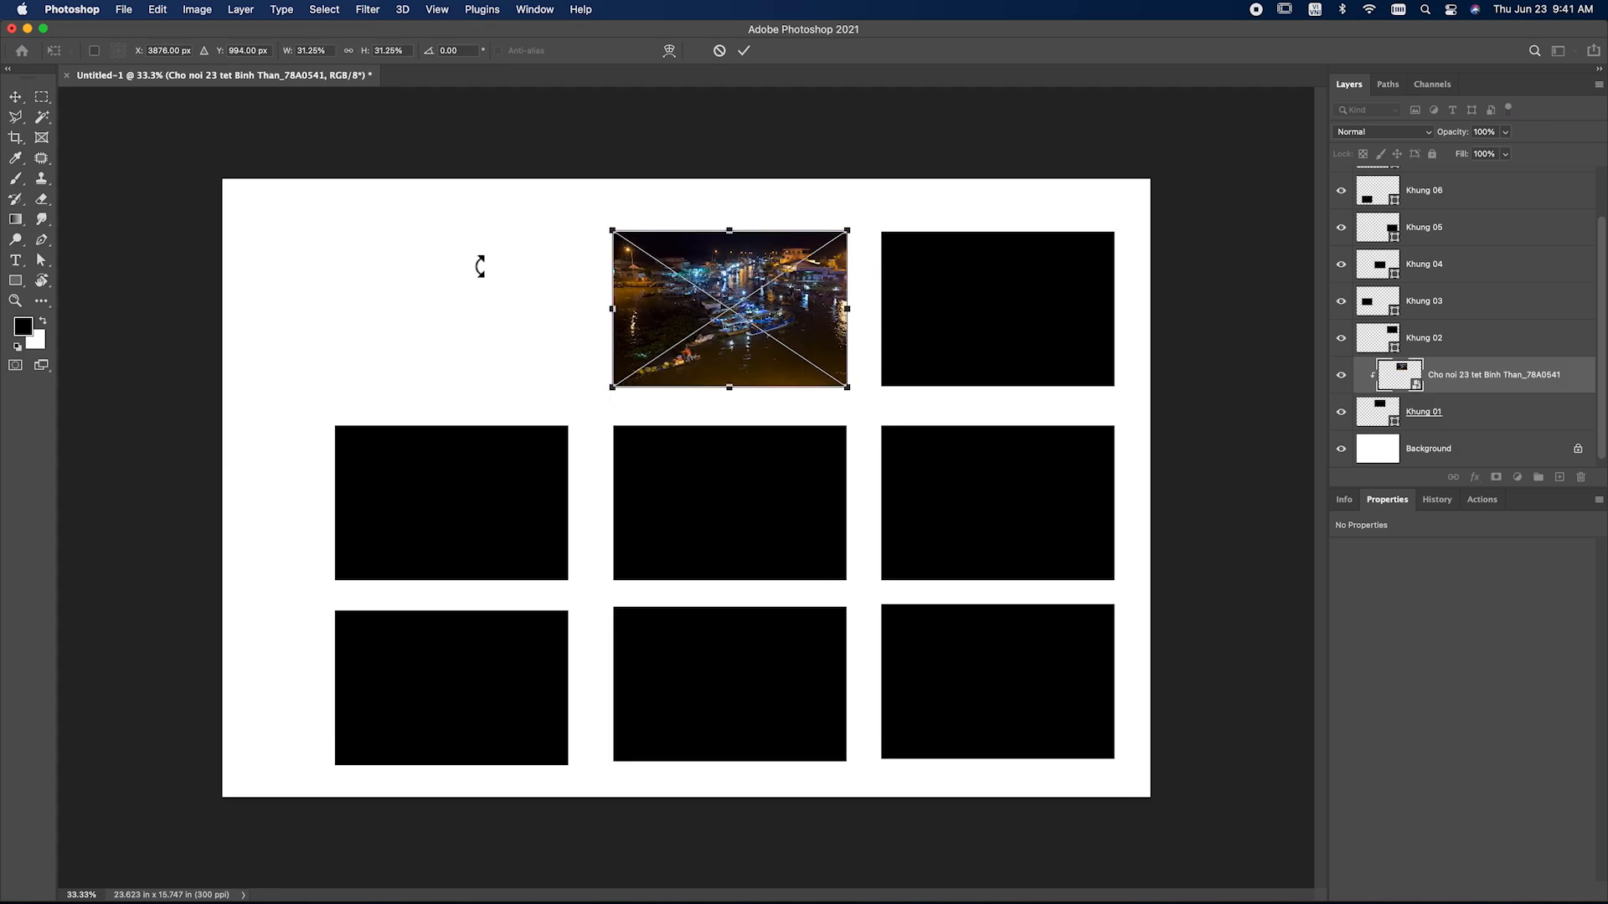
key(Return)
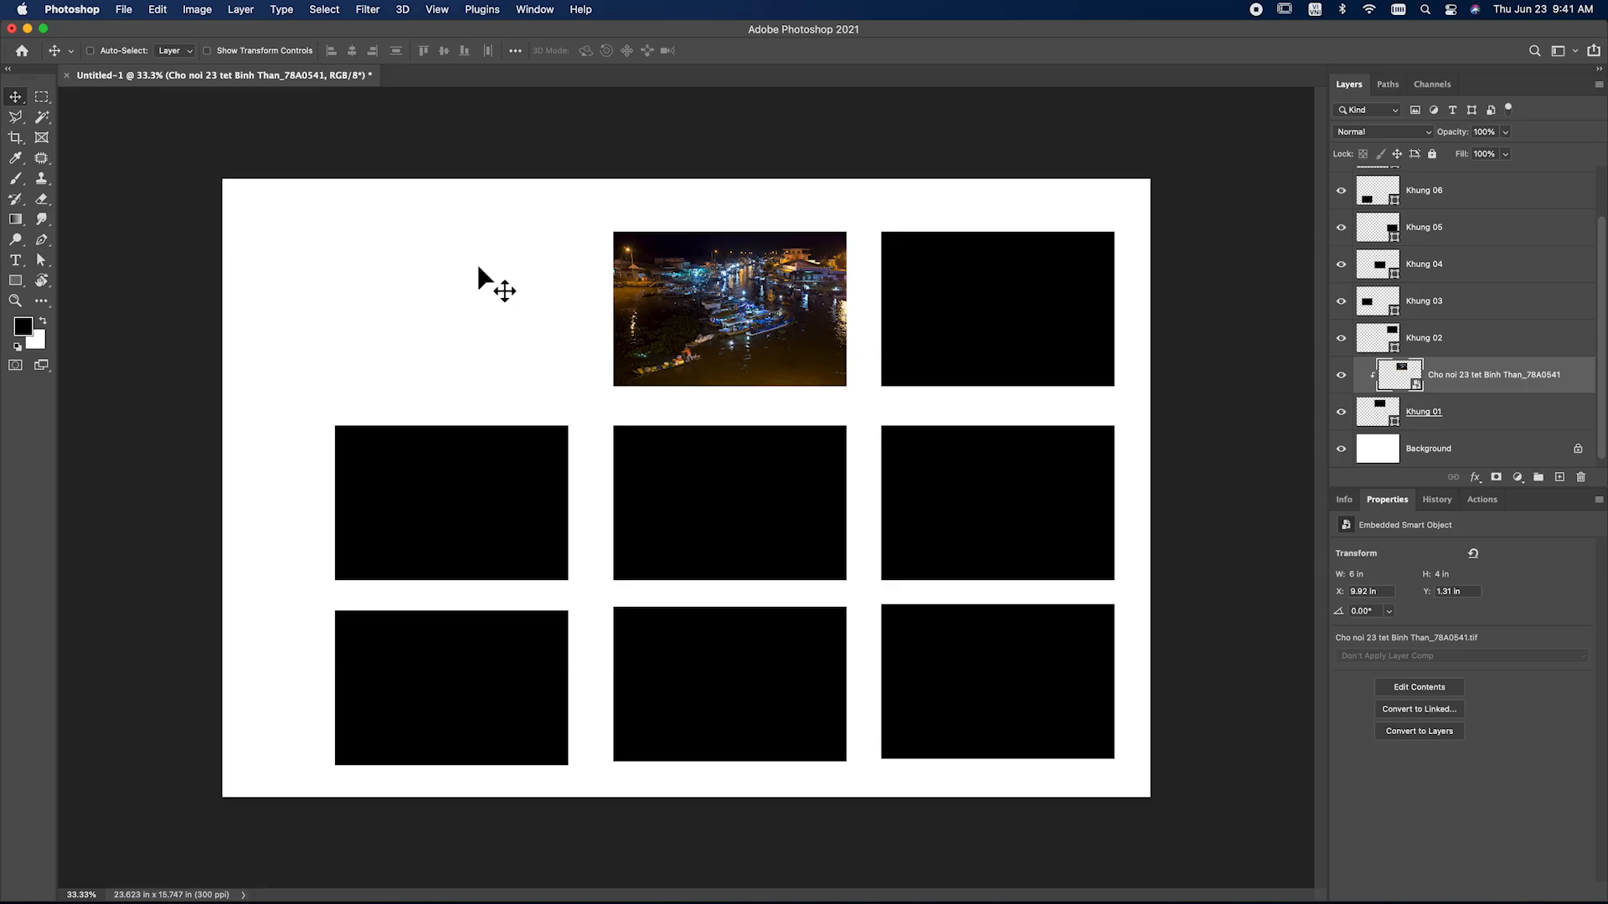
Place Suong som cho song_8411.tif as an embedded image above the Khung 02 layer, accepting it in Camera Raw without adjustments
click(1426, 339)
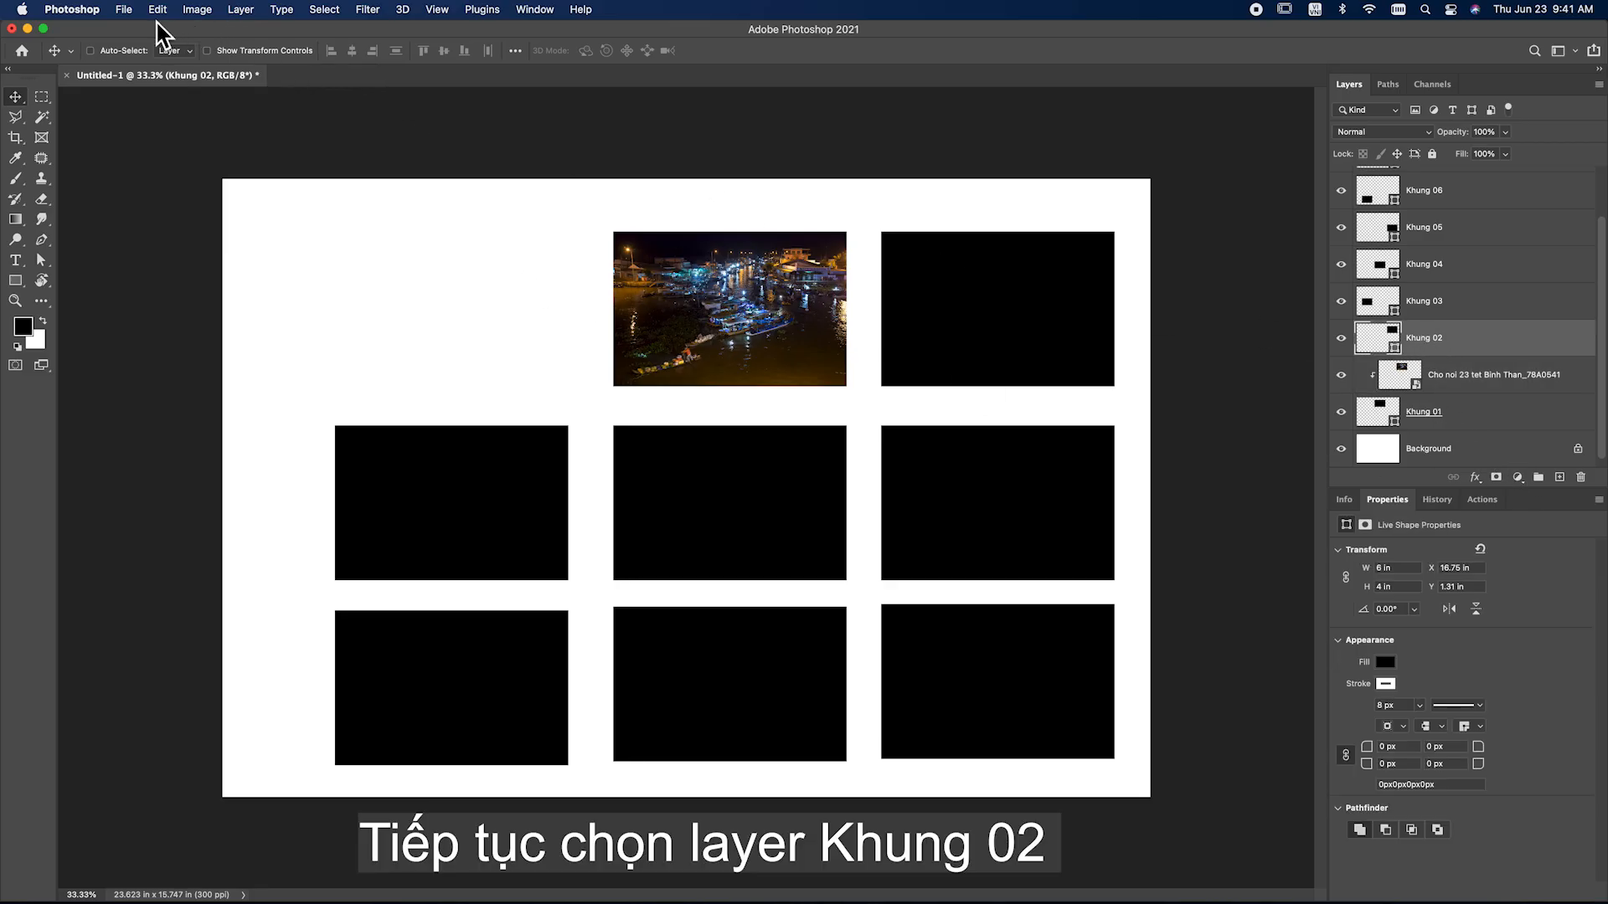
click(123, 10)
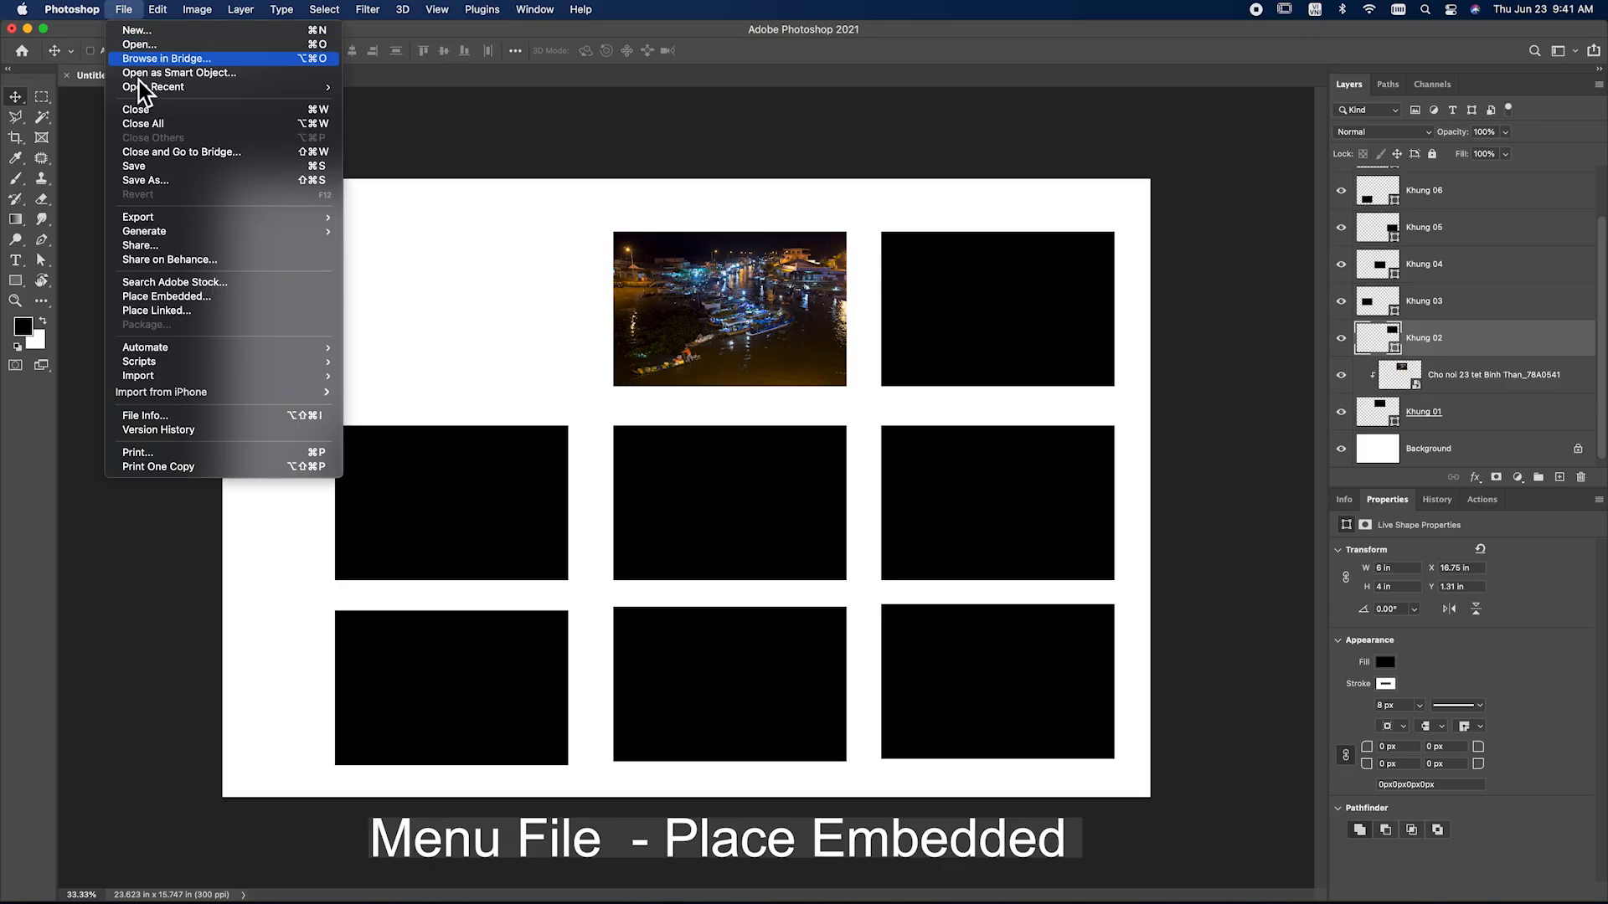
click(175, 297)
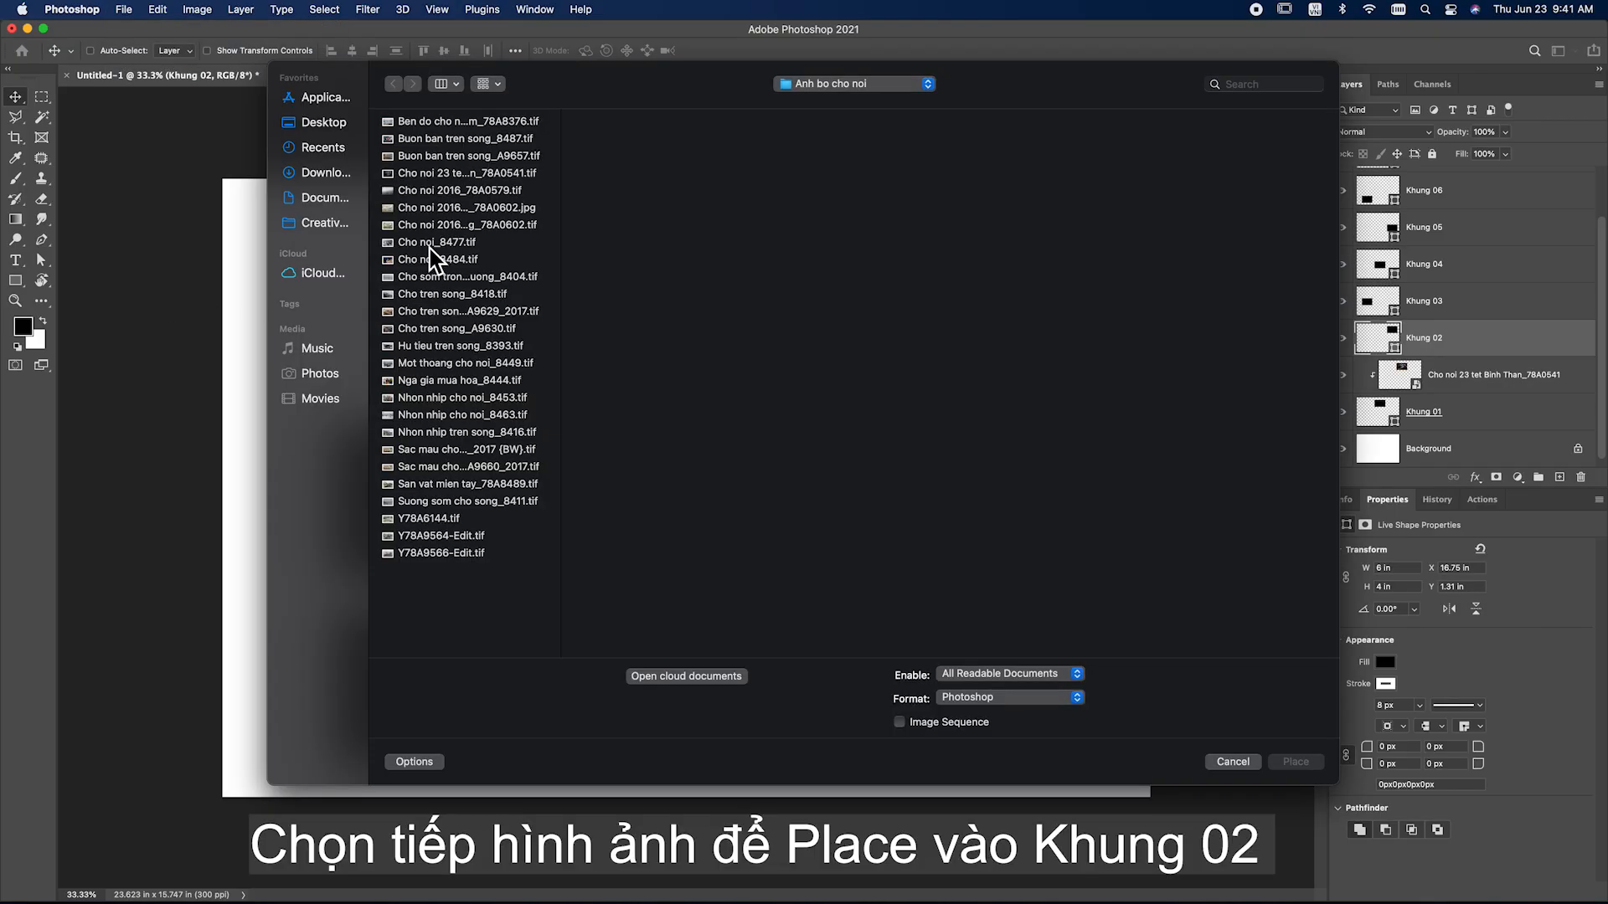
click(429, 248)
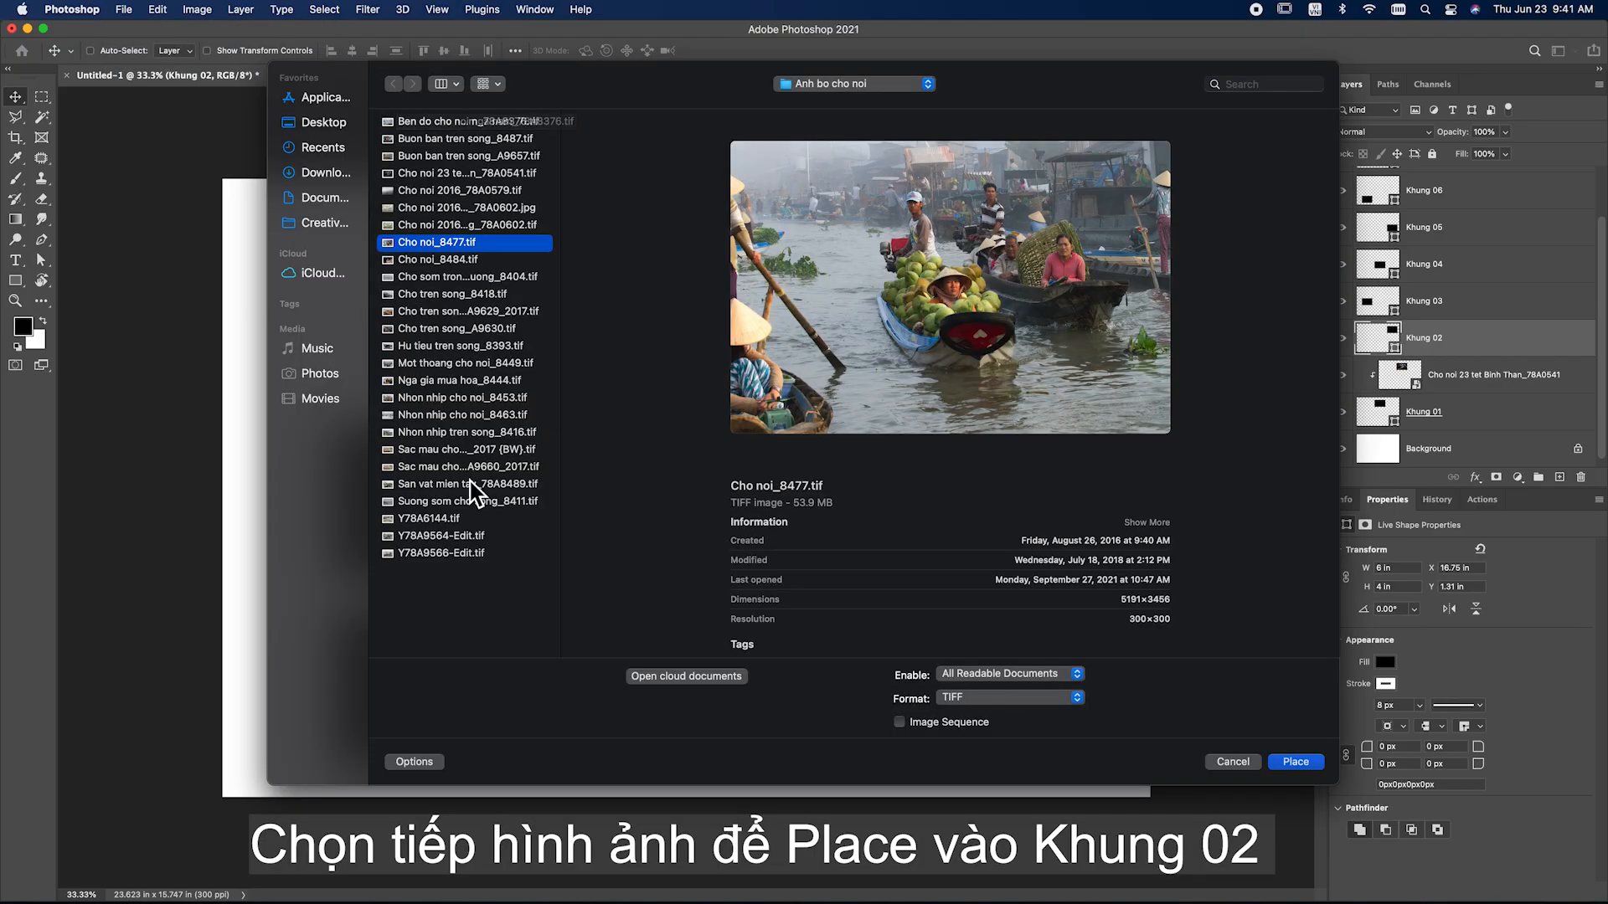
click(465, 505)
click(1295, 762)
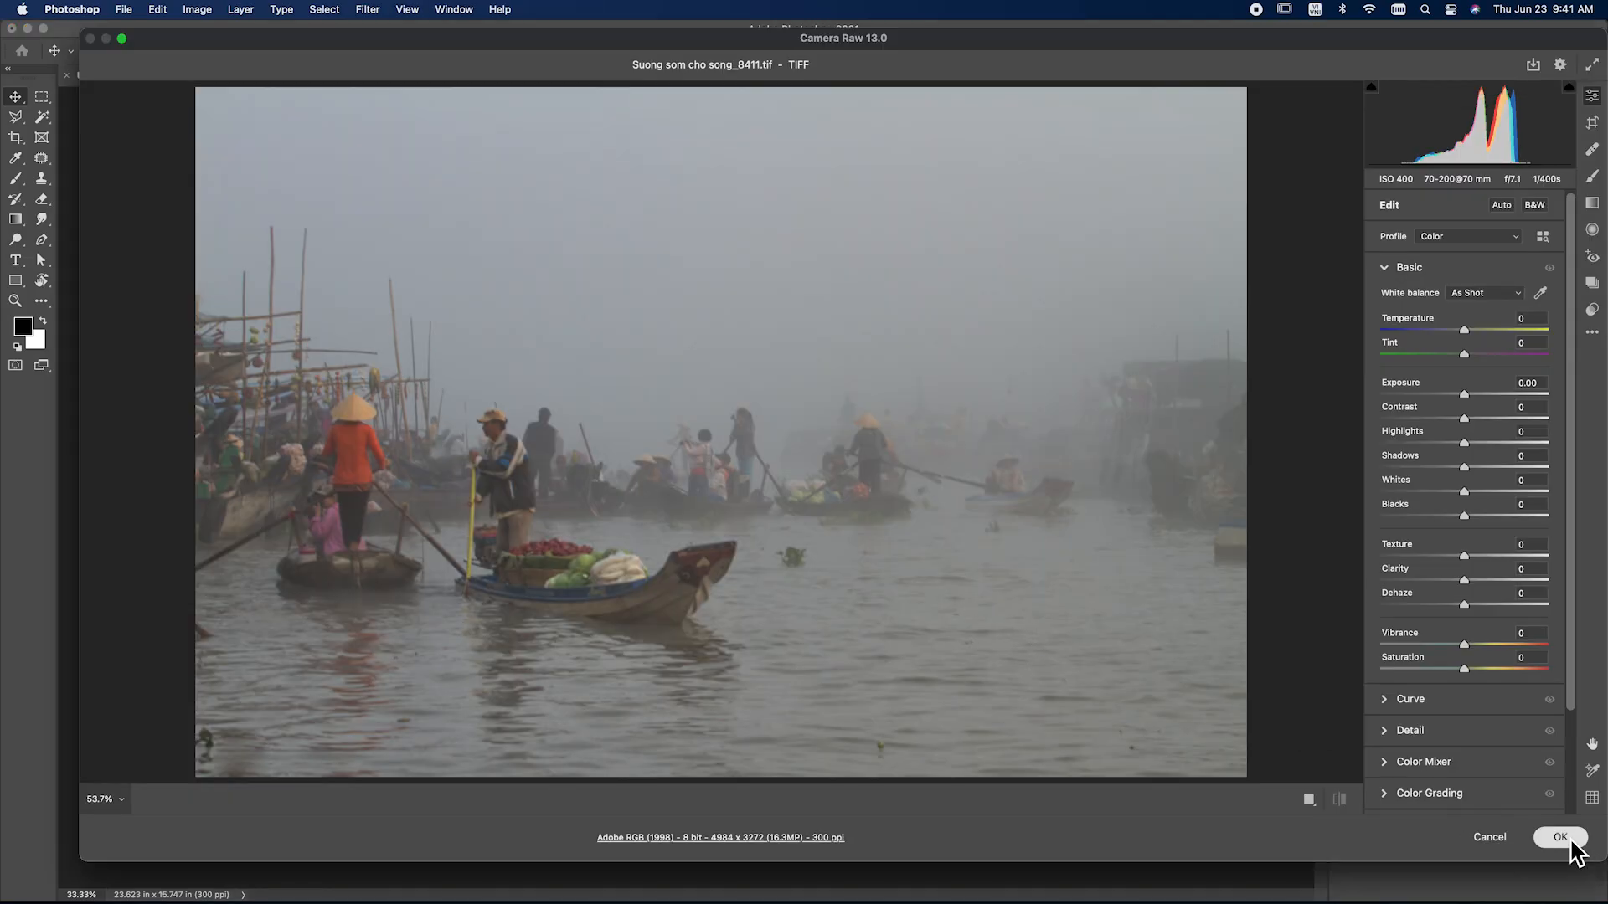
click(1564, 837)
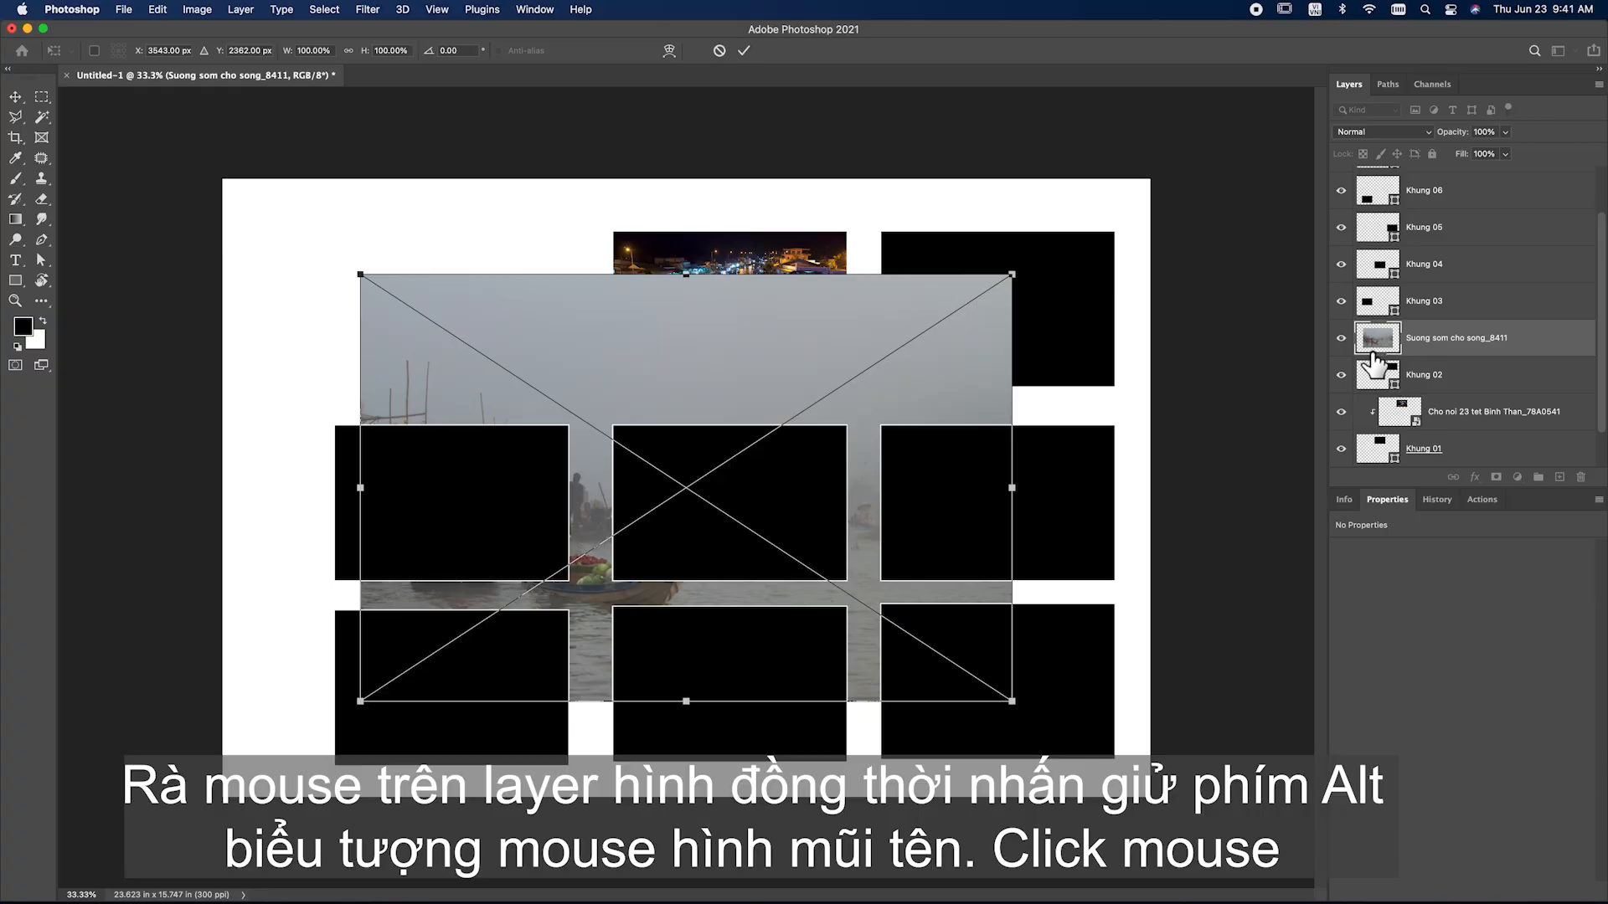
Clip the misty river photo to the Khung 02 layer, then scale and move it to fill that frame
alt+click(1368, 345)
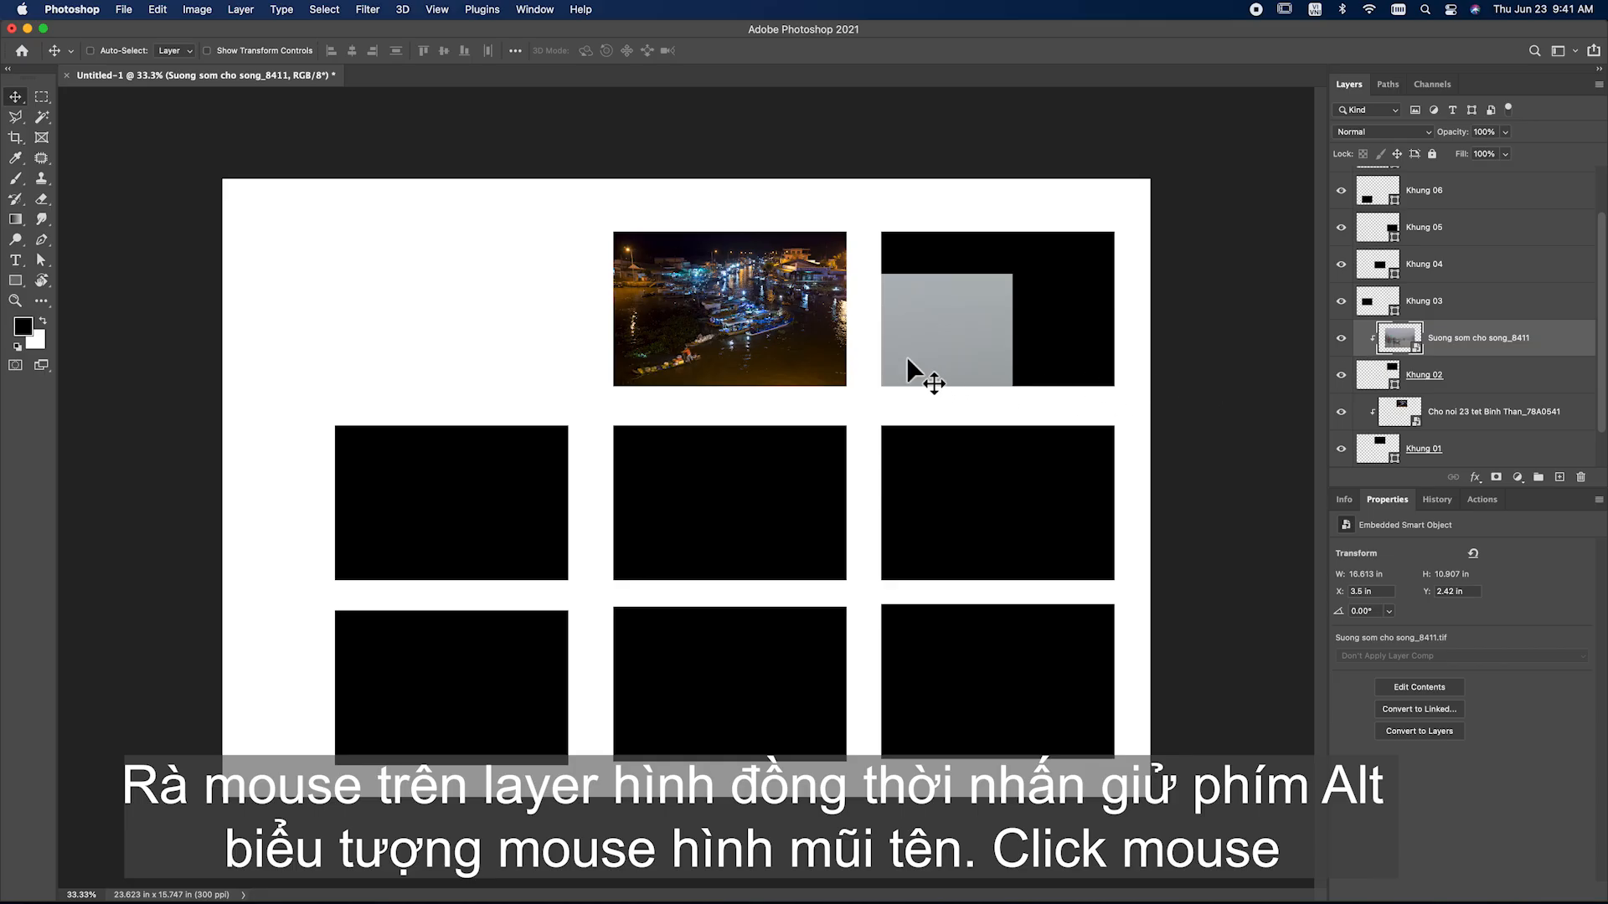
key(ctrl+t)
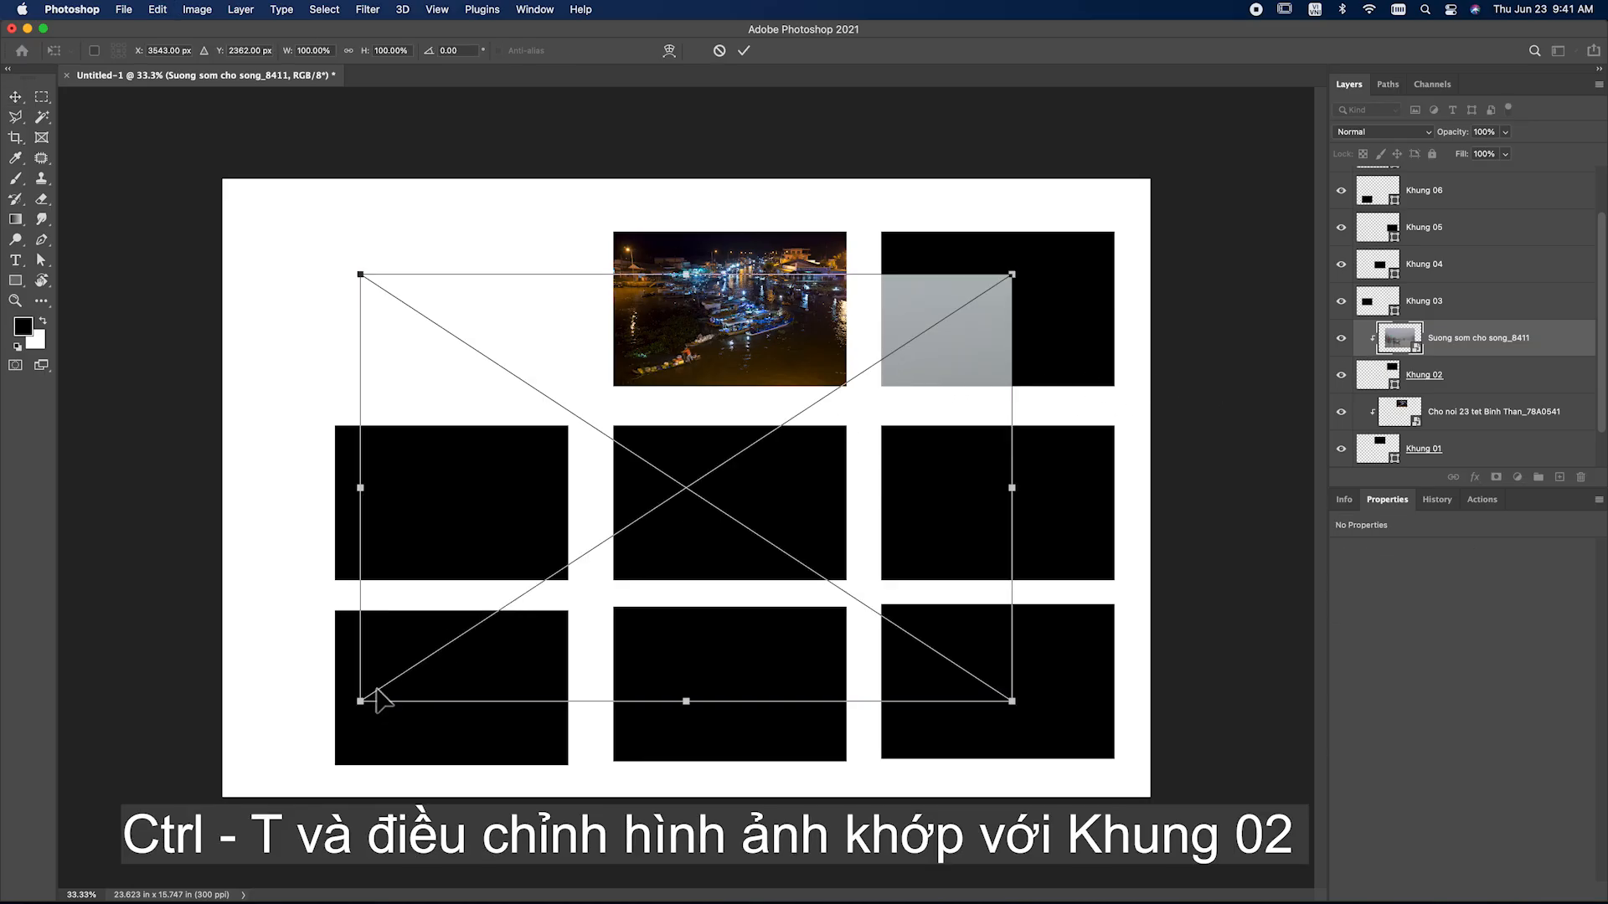
drag(355, 699, 856, 368)
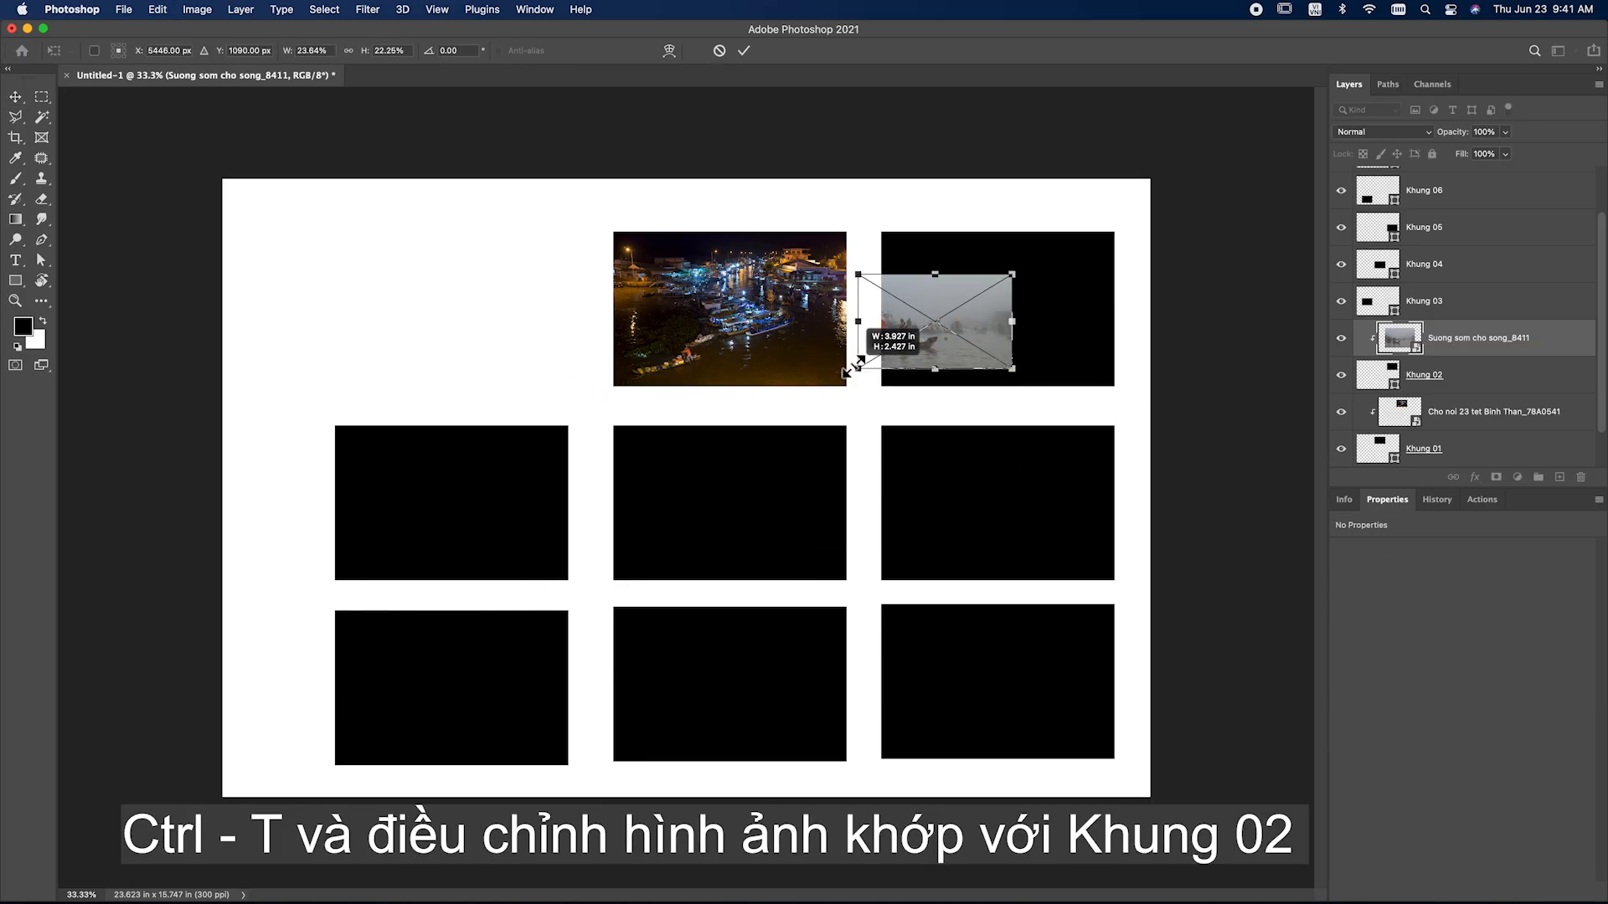
drag(922, 300, 949, 264)
drag(1034, 325, 1112, 388)
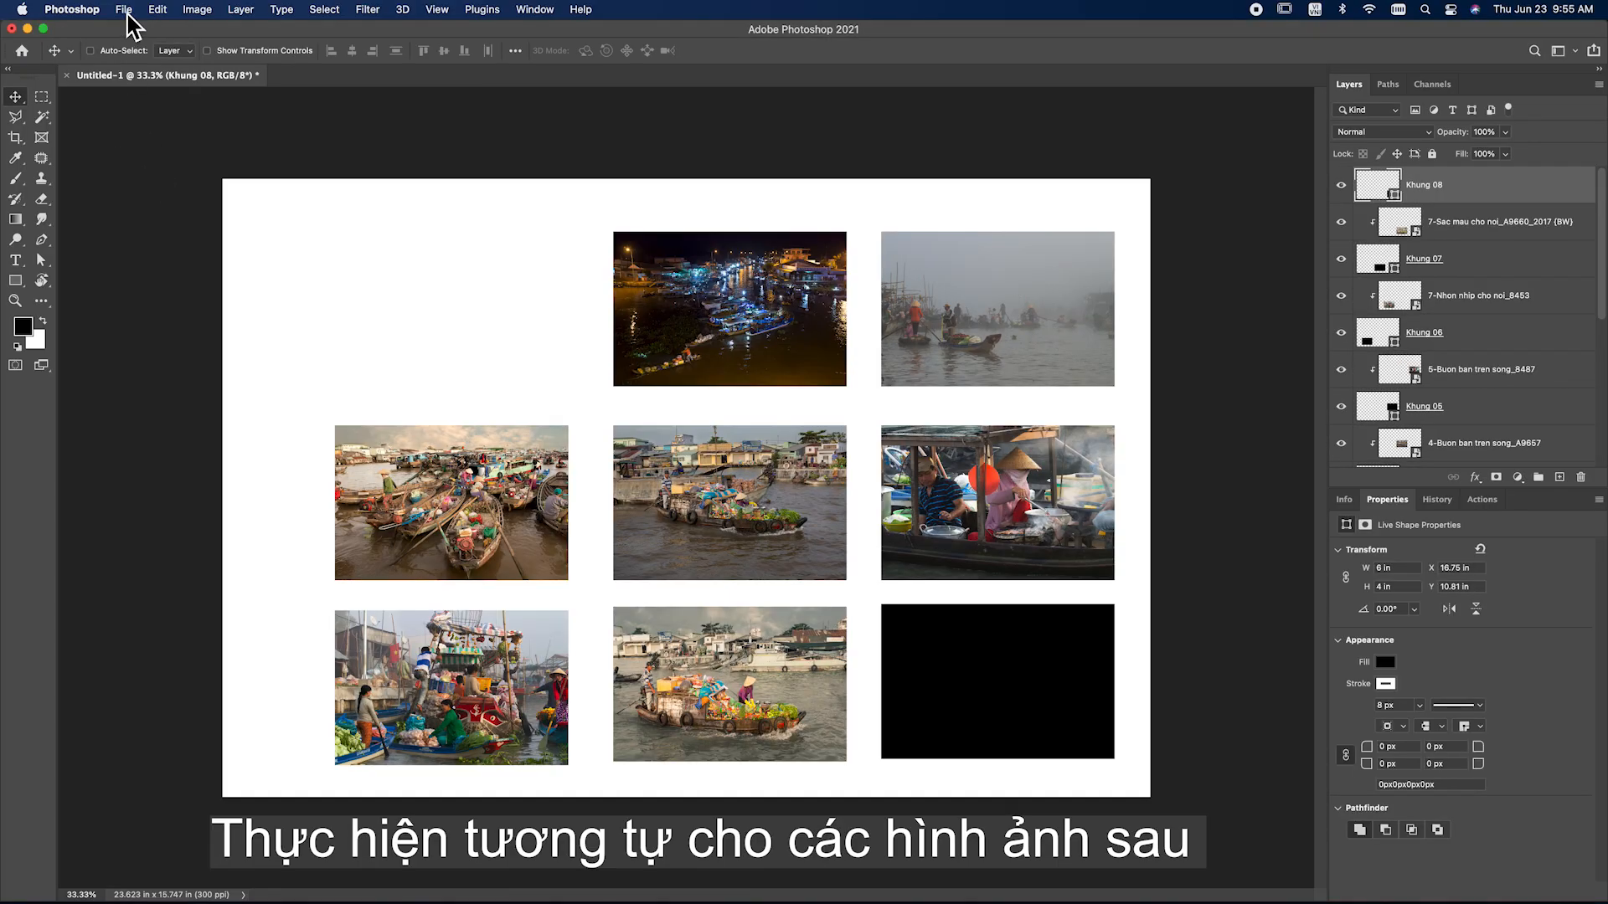
Place the 8-Hoa mua tet.tif photo as an embedded image above the Khung 08 layer, without Camera Raw adjustments
click(128, 14)
click(152, 300)
click(415, 261)
click(1298, 762)
click(1558, 837)
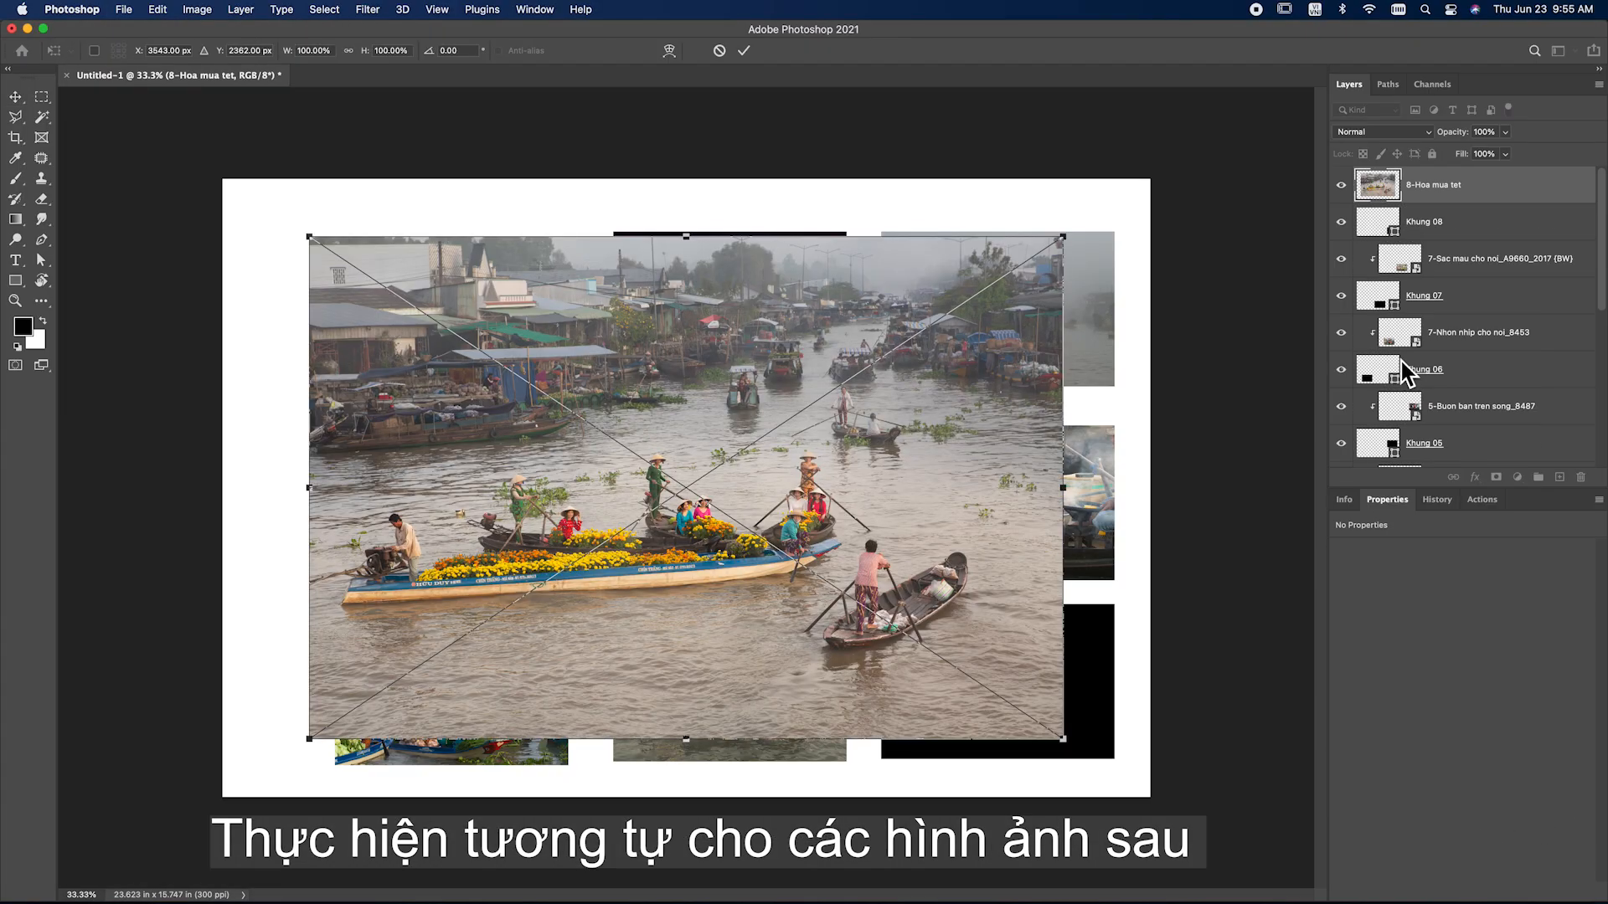
key(Return)
Clip the 8-Hoa mua tet photo to the Khung 08 layer and scale it to 6 × 4 in to fill the frame
alt+click(1379, 203)
key(super+t)
drag(309, 237, 881, 603)
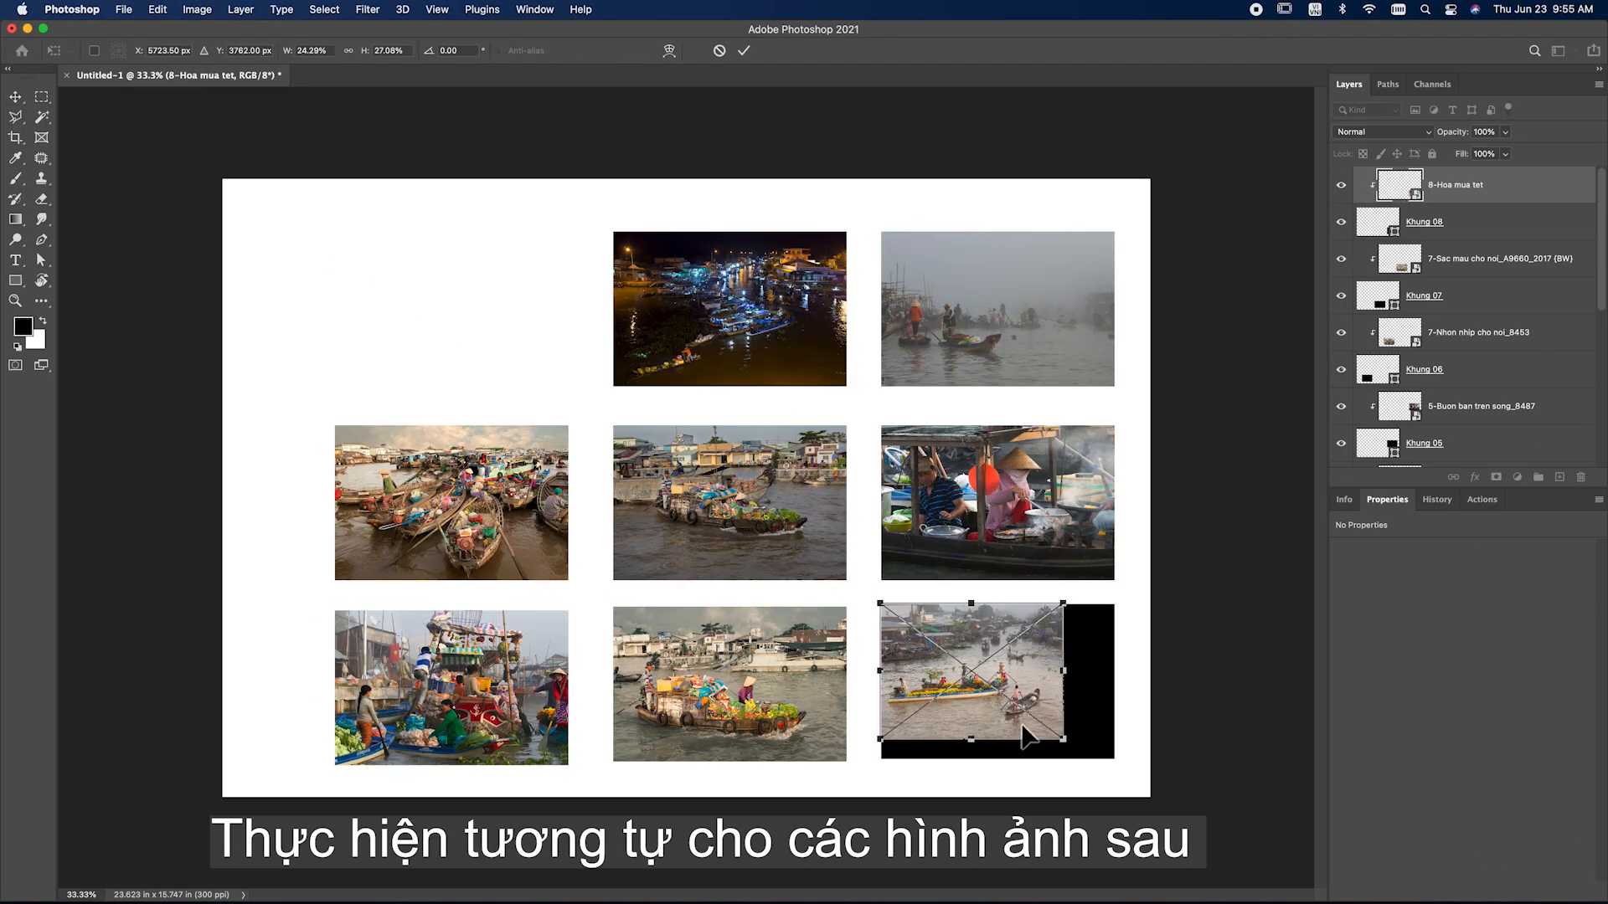
drag(1062, 738, 1116, 760)
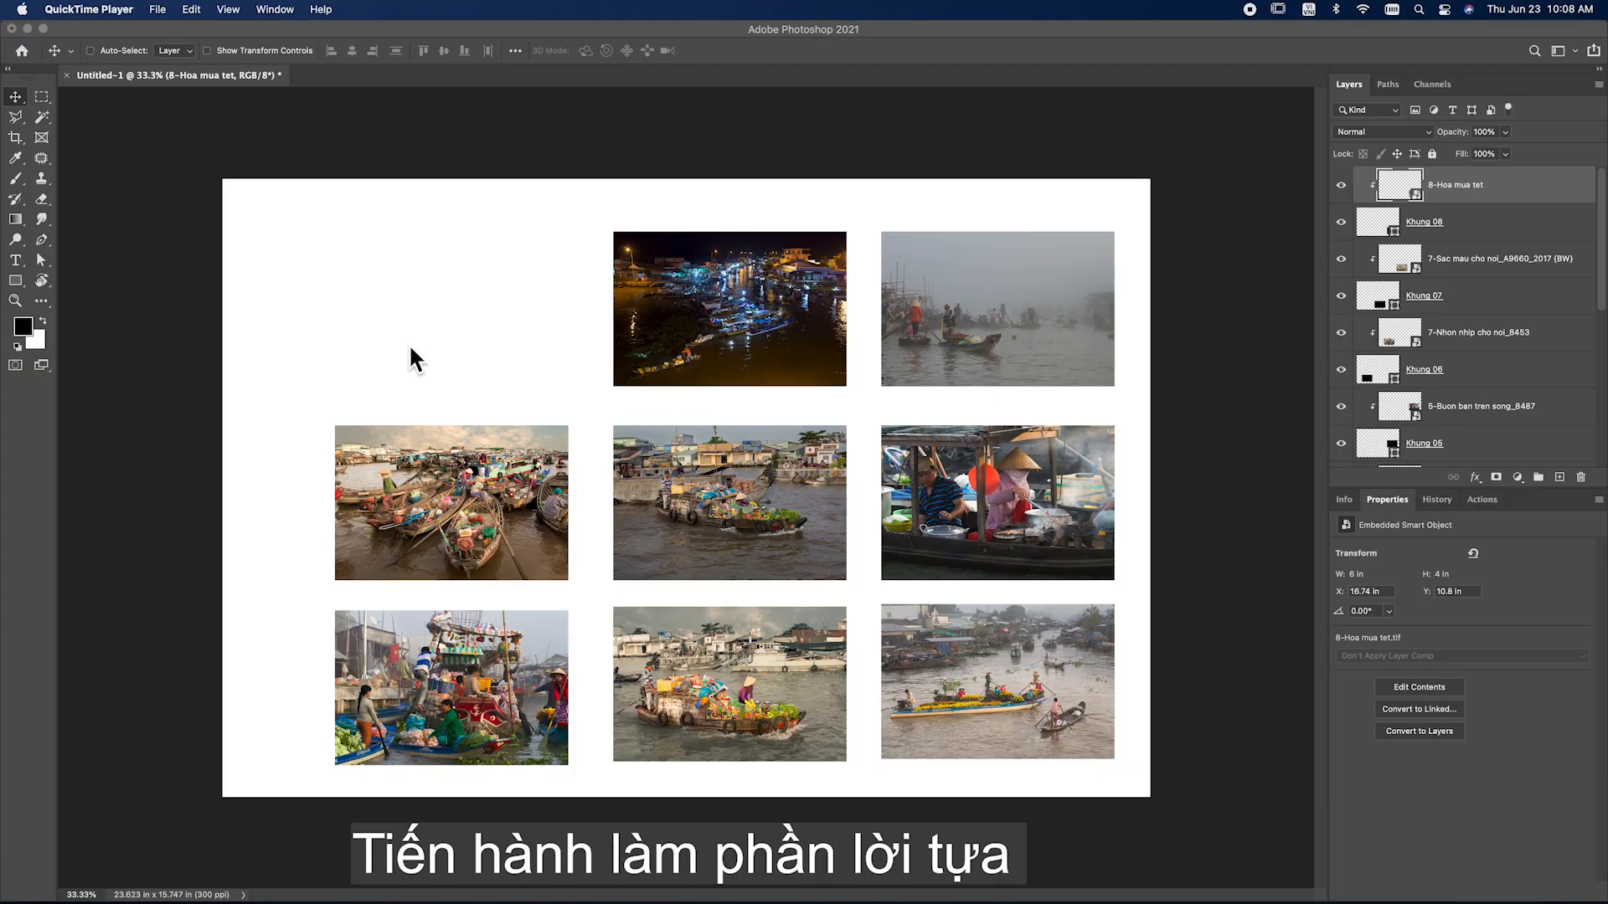
Draw a rectangular selection in the empty space beside the night market photo and transform the selection to about 9 × 5.6 in
click(45, 101)
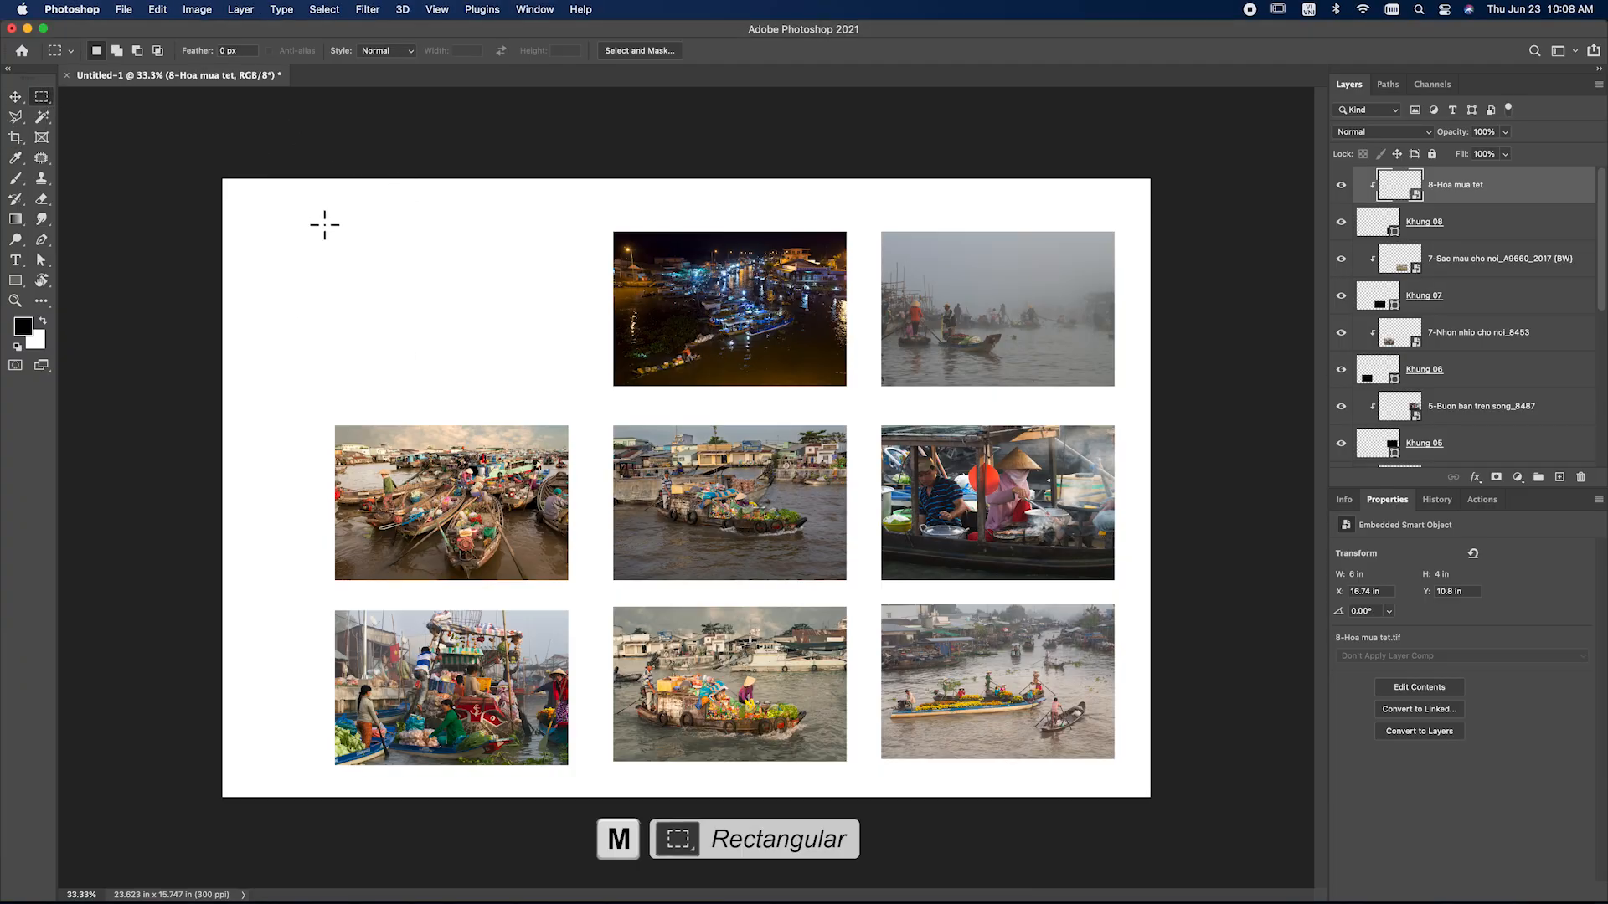
drag(264, 199, 530, 376)
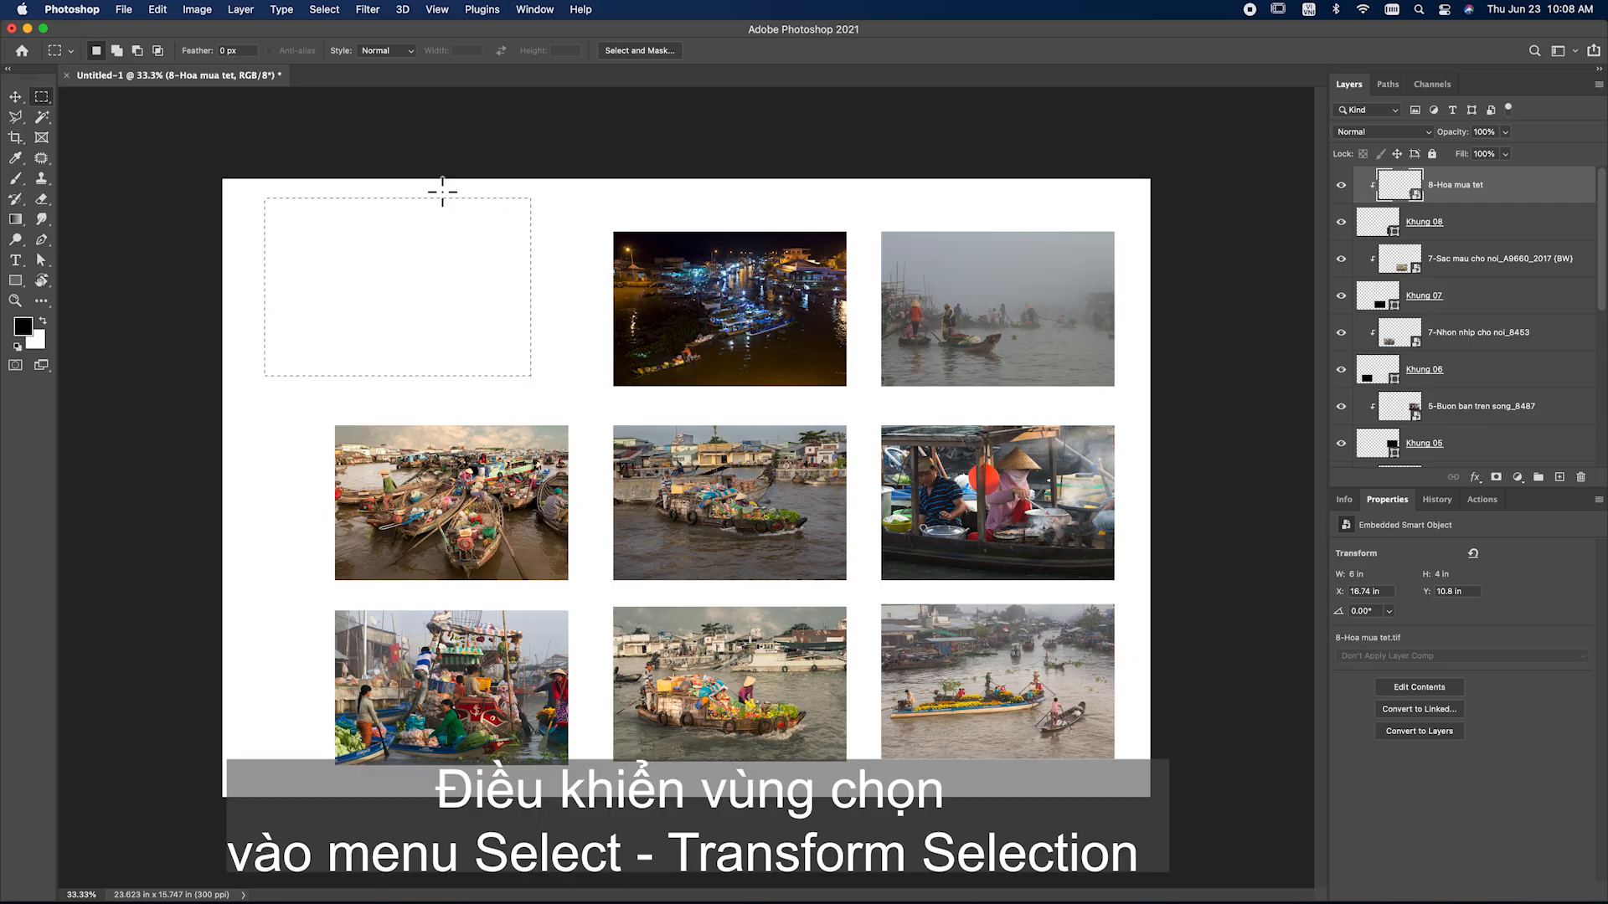
click(334, 11)
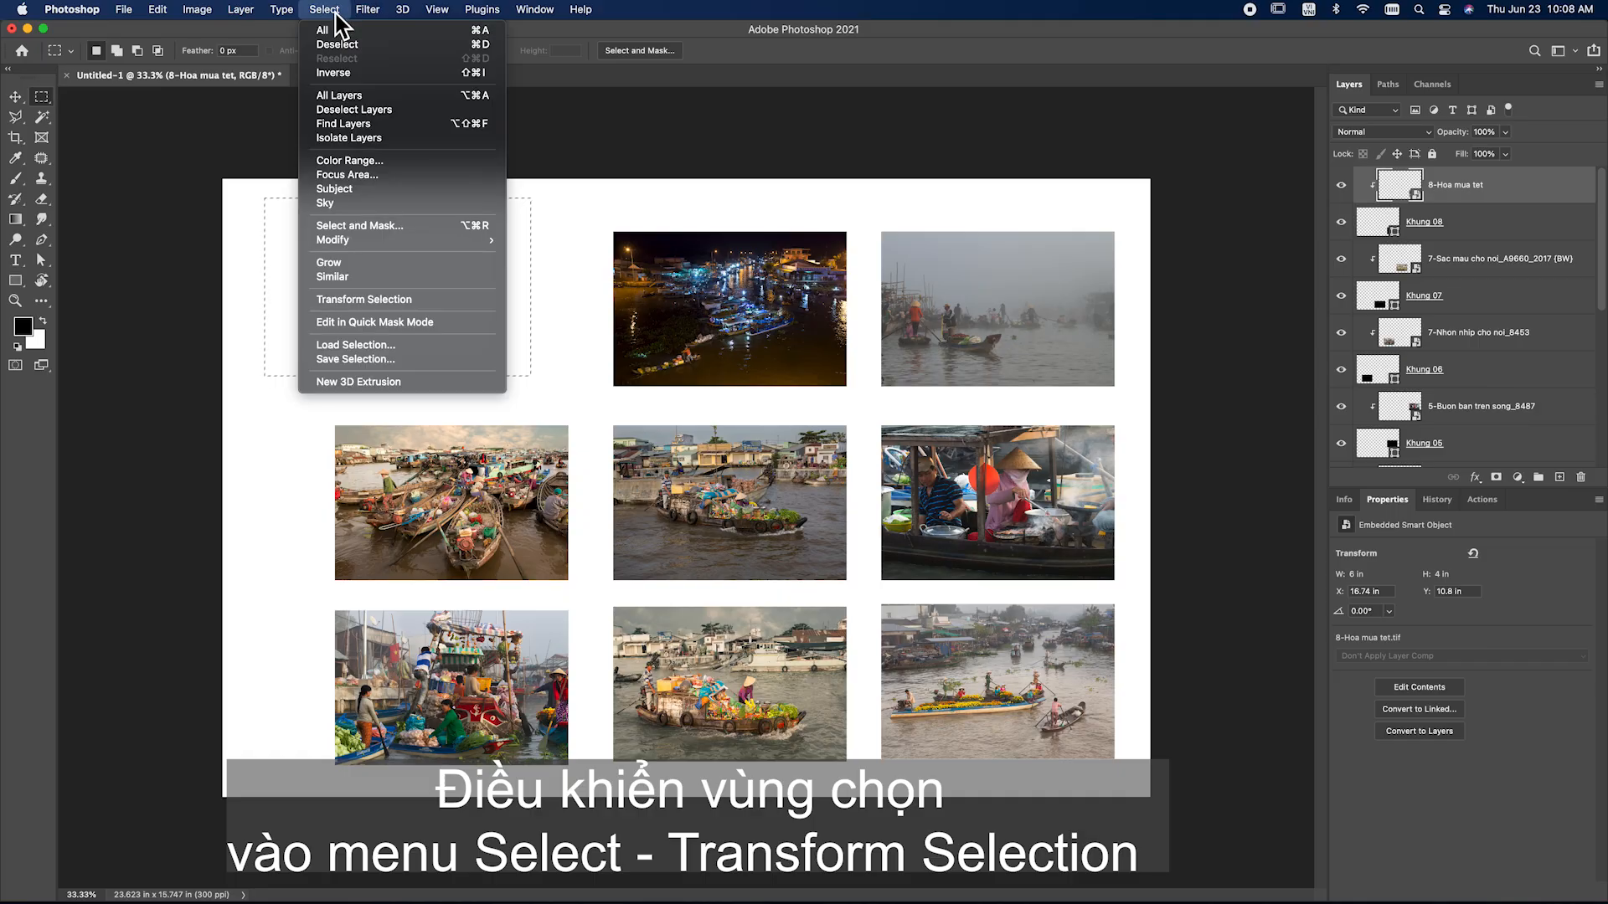
click(389, 300)
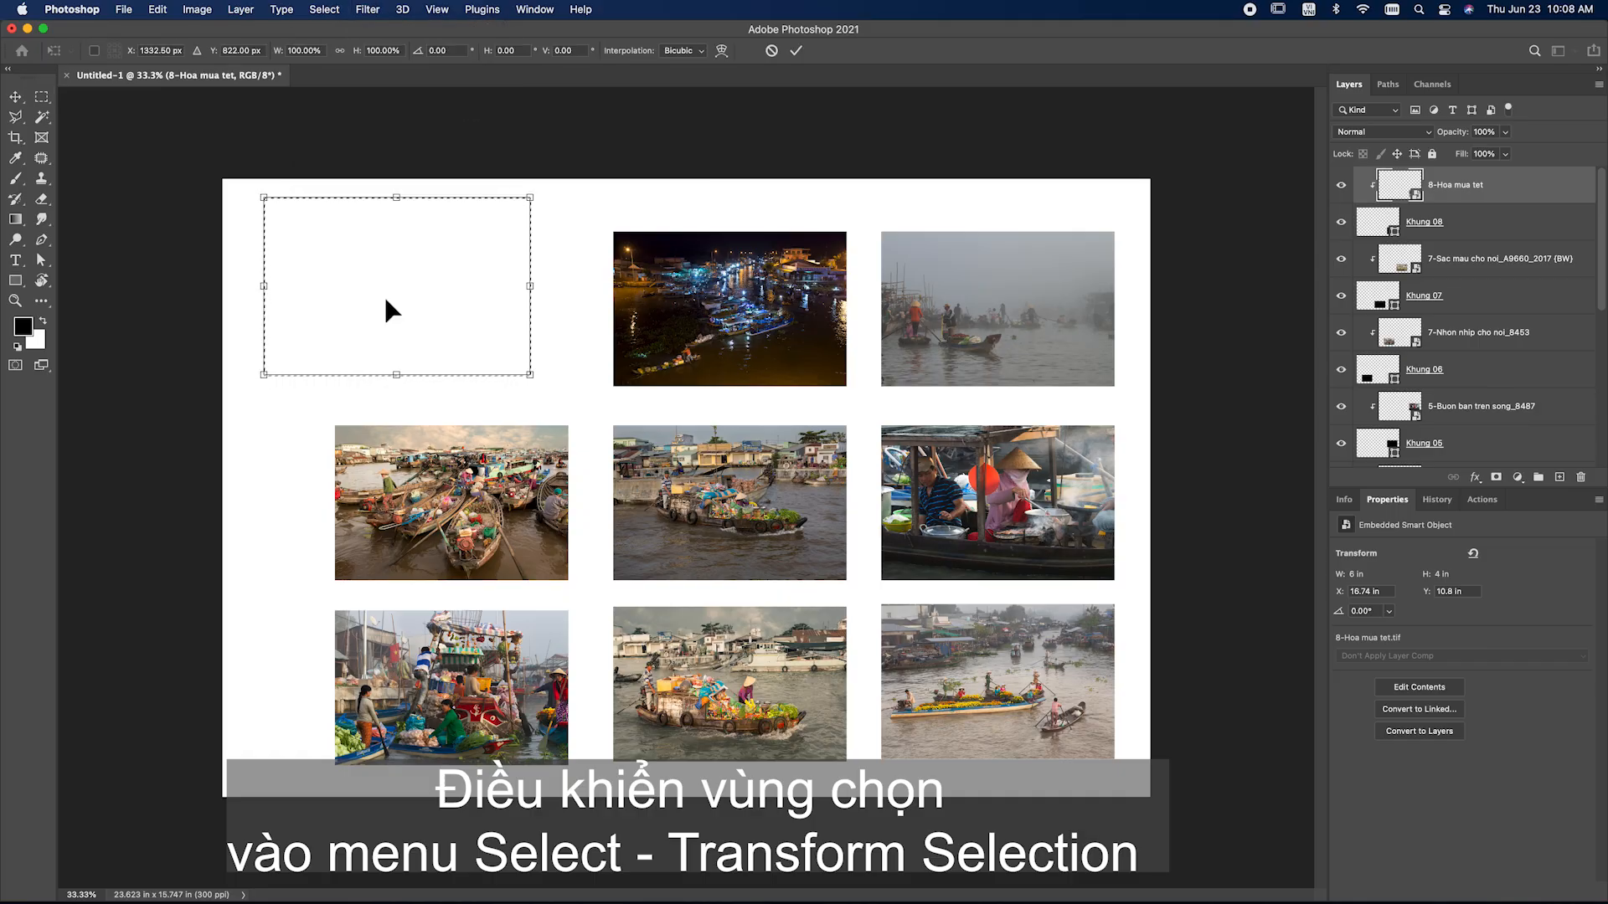
drag(526, 287, 576, 290)
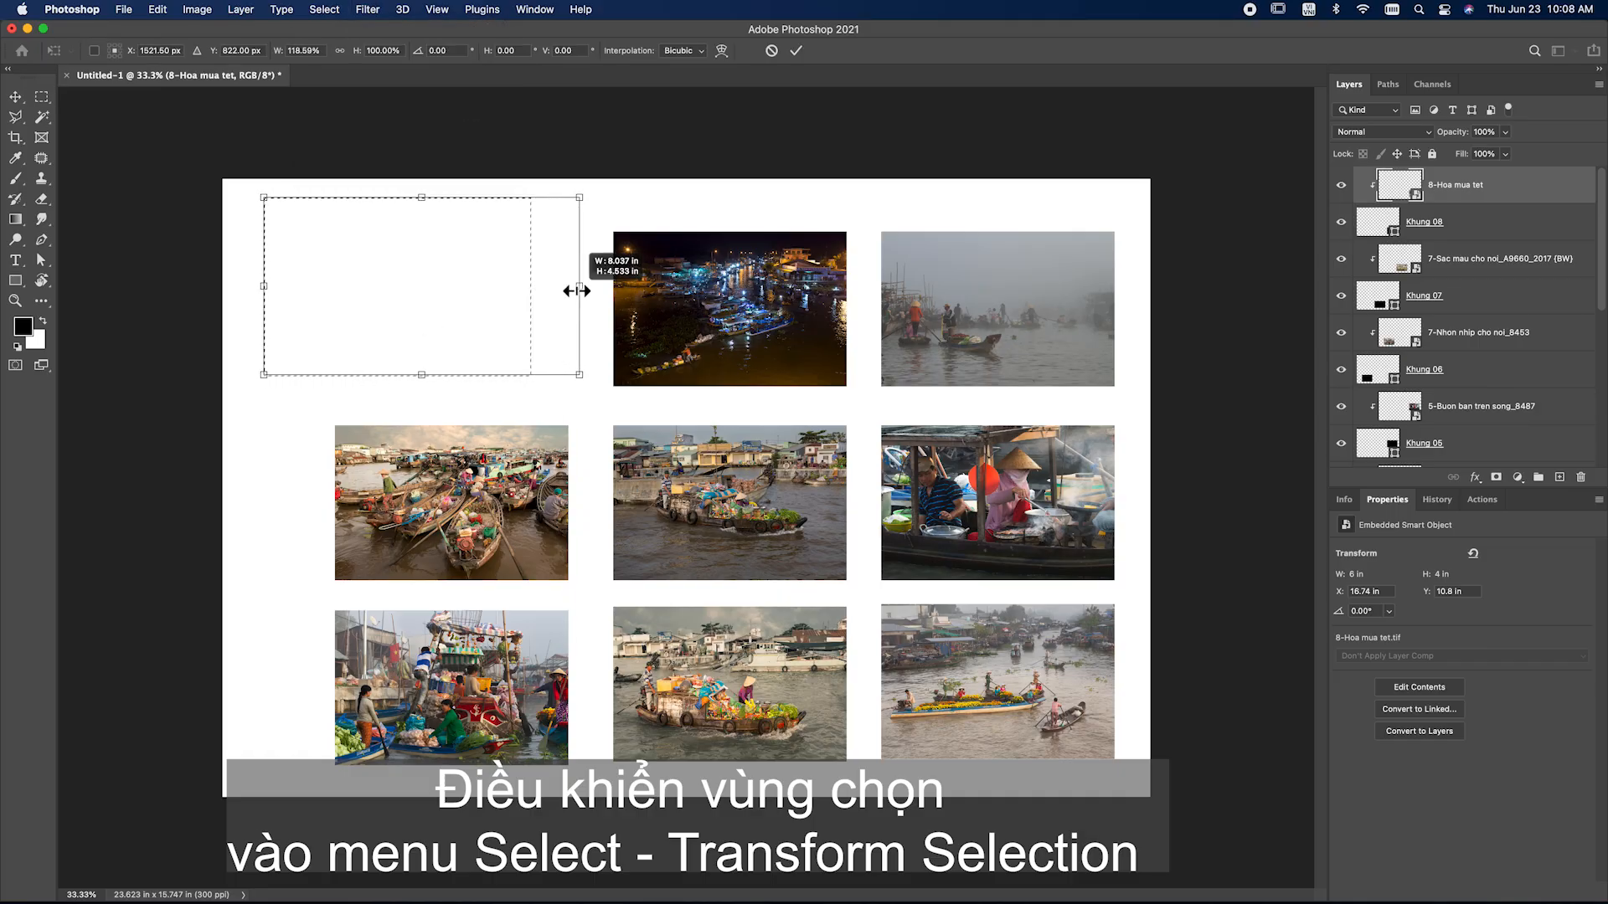
drag(421, 374, 421, 416)
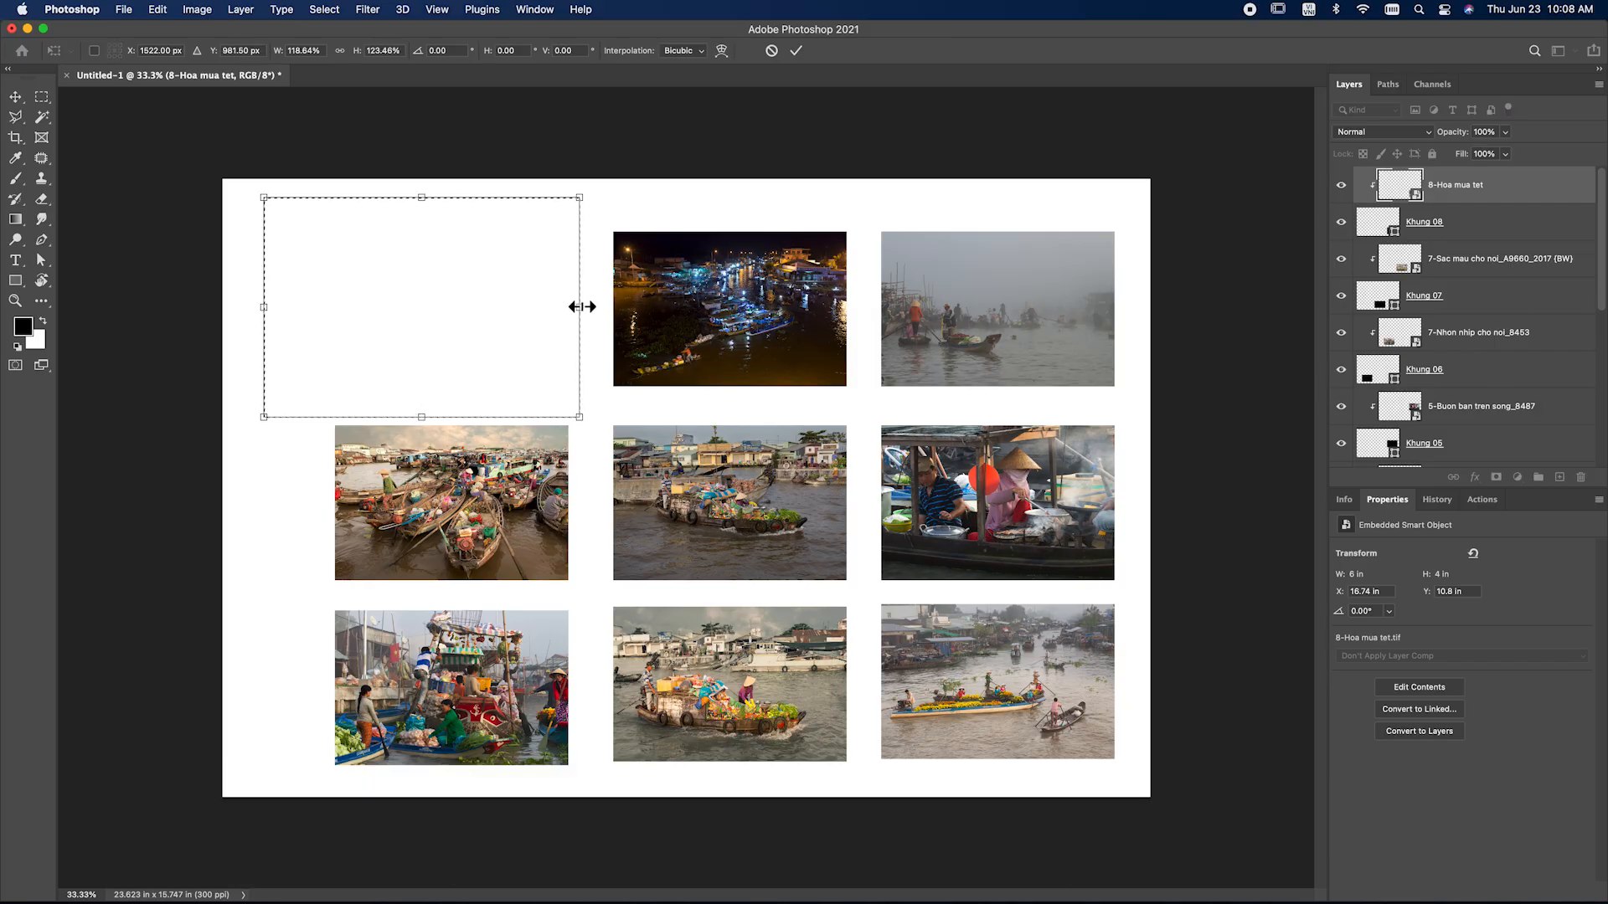
drag(582, 306, 600, 307)
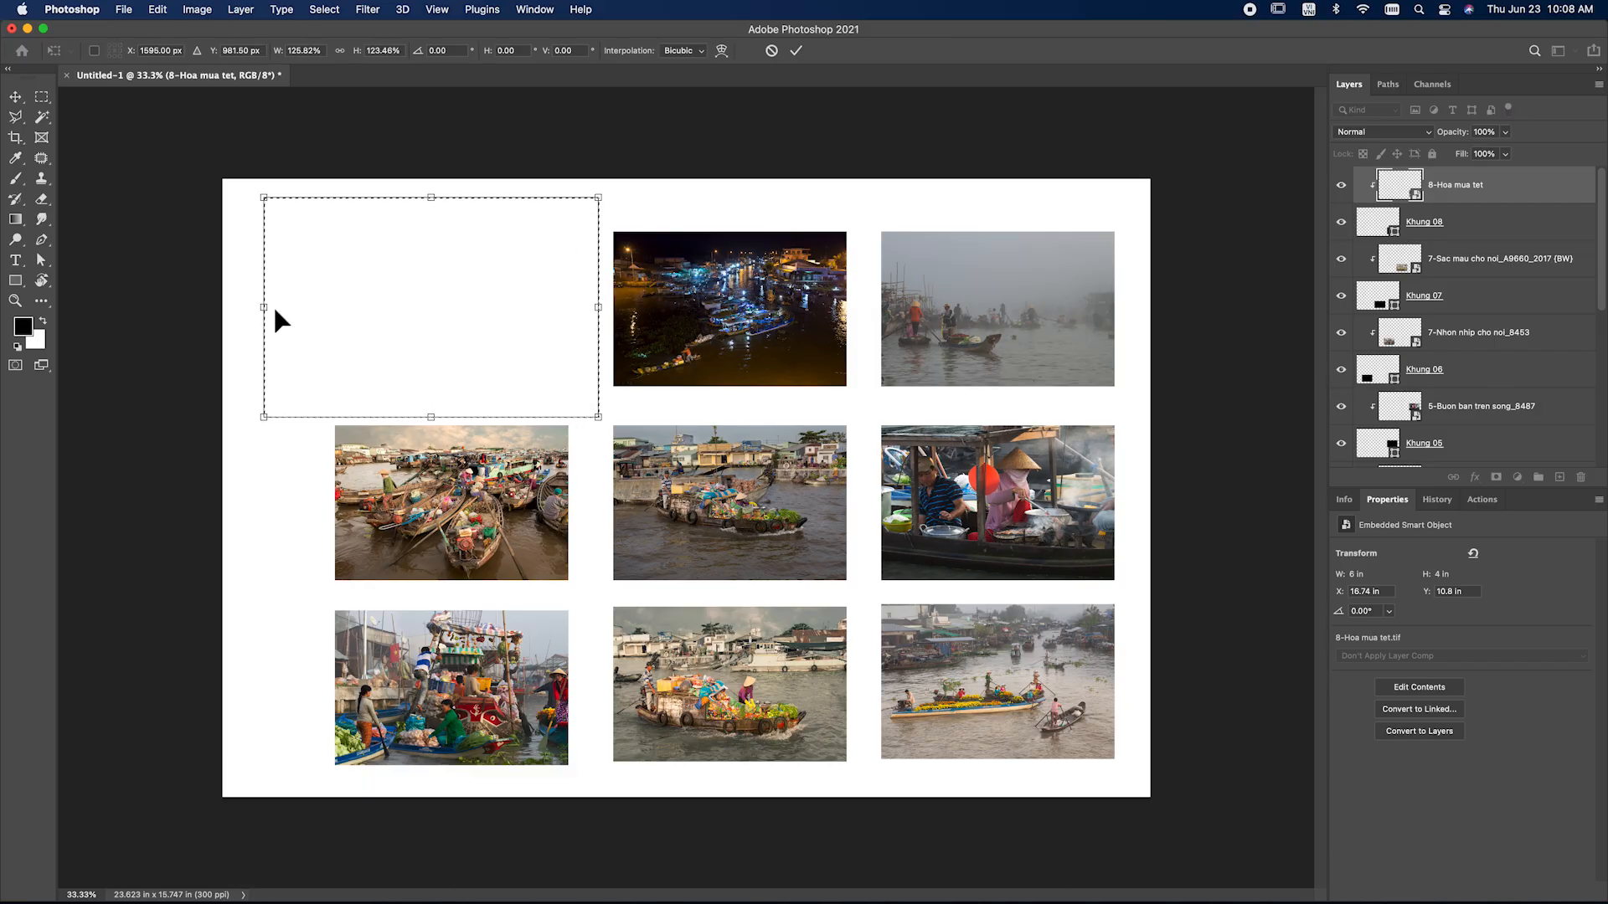
drag(263, 306, 245, 306)
drag(423, 416, 424, 416)
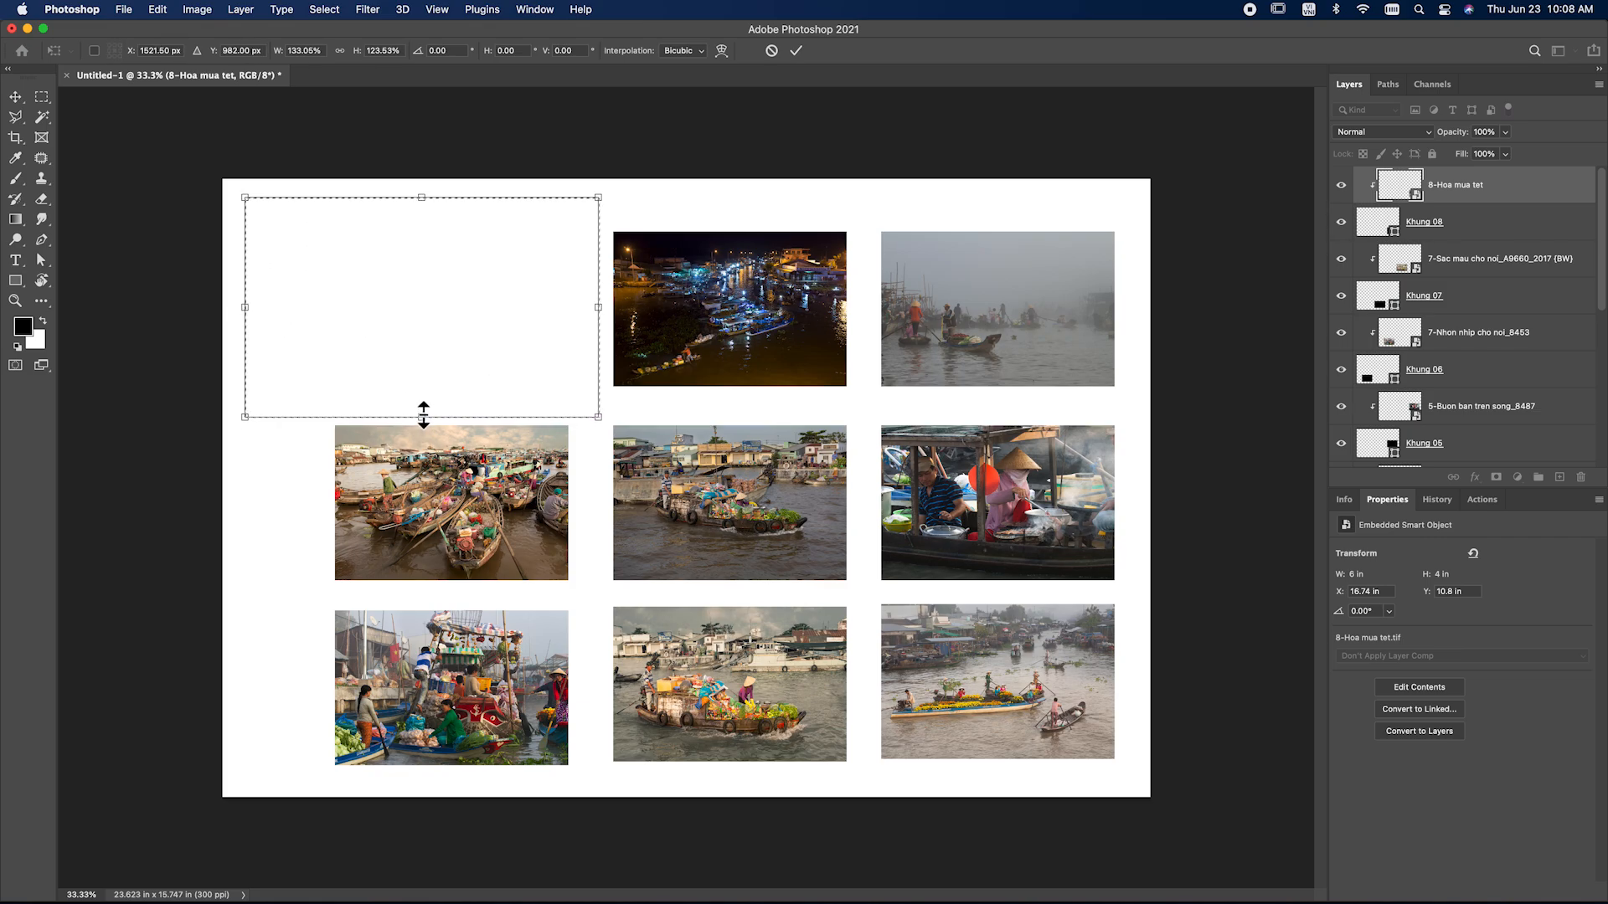
key(Return)
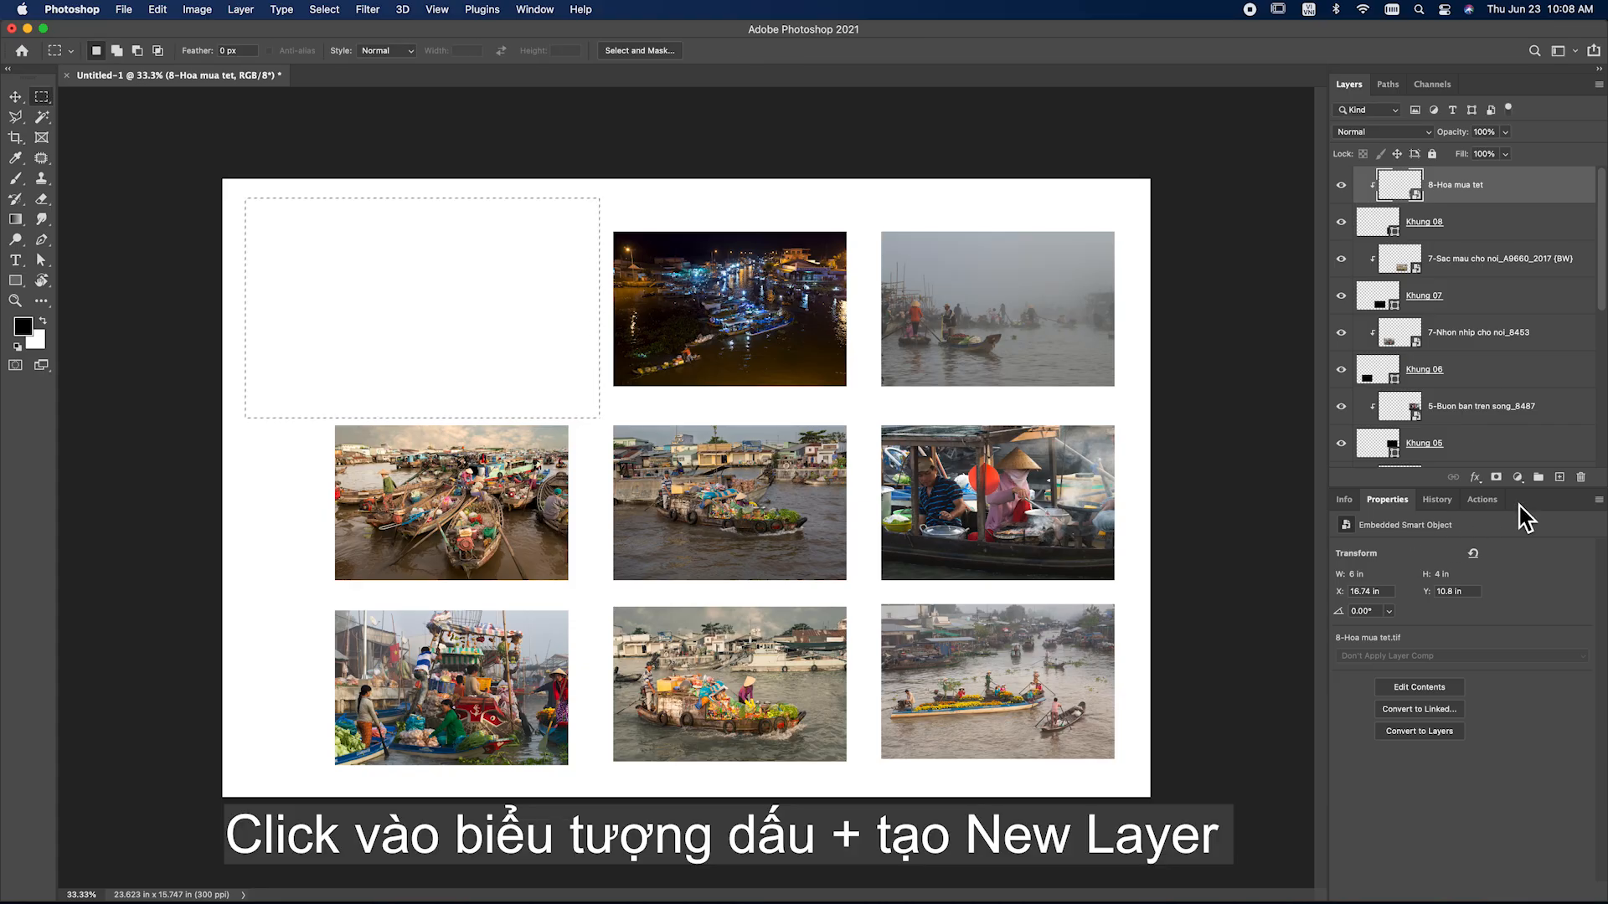
Stroke the selection on a new layer with a 5 px black outside border, then deselect
click(1560, 478)
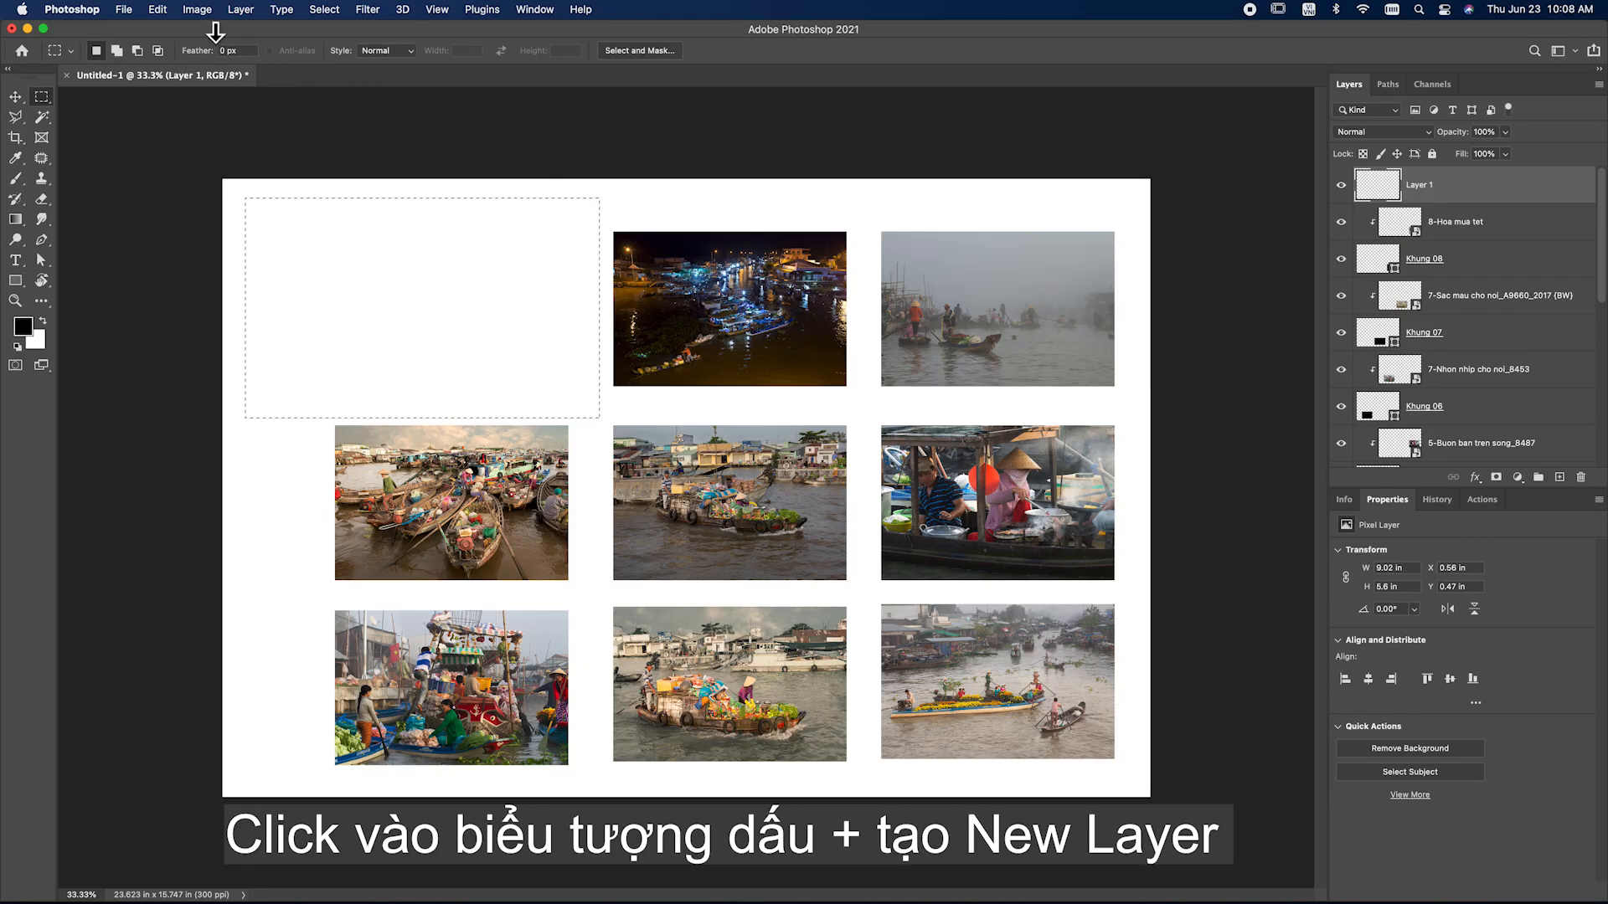
click(158, 10)
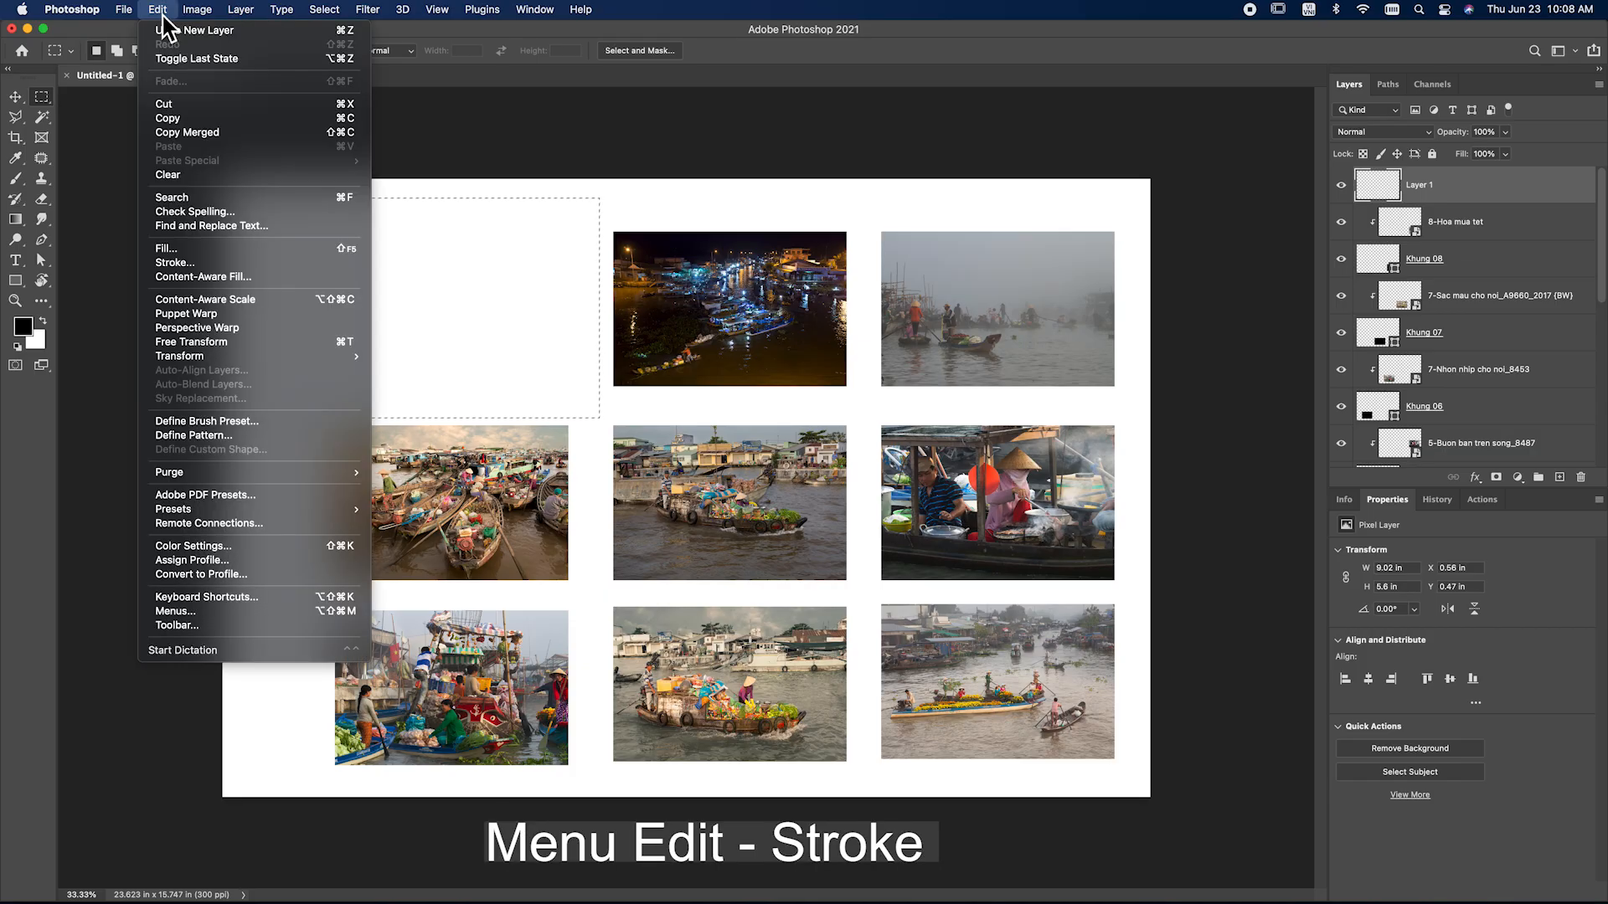
click(222, 268)
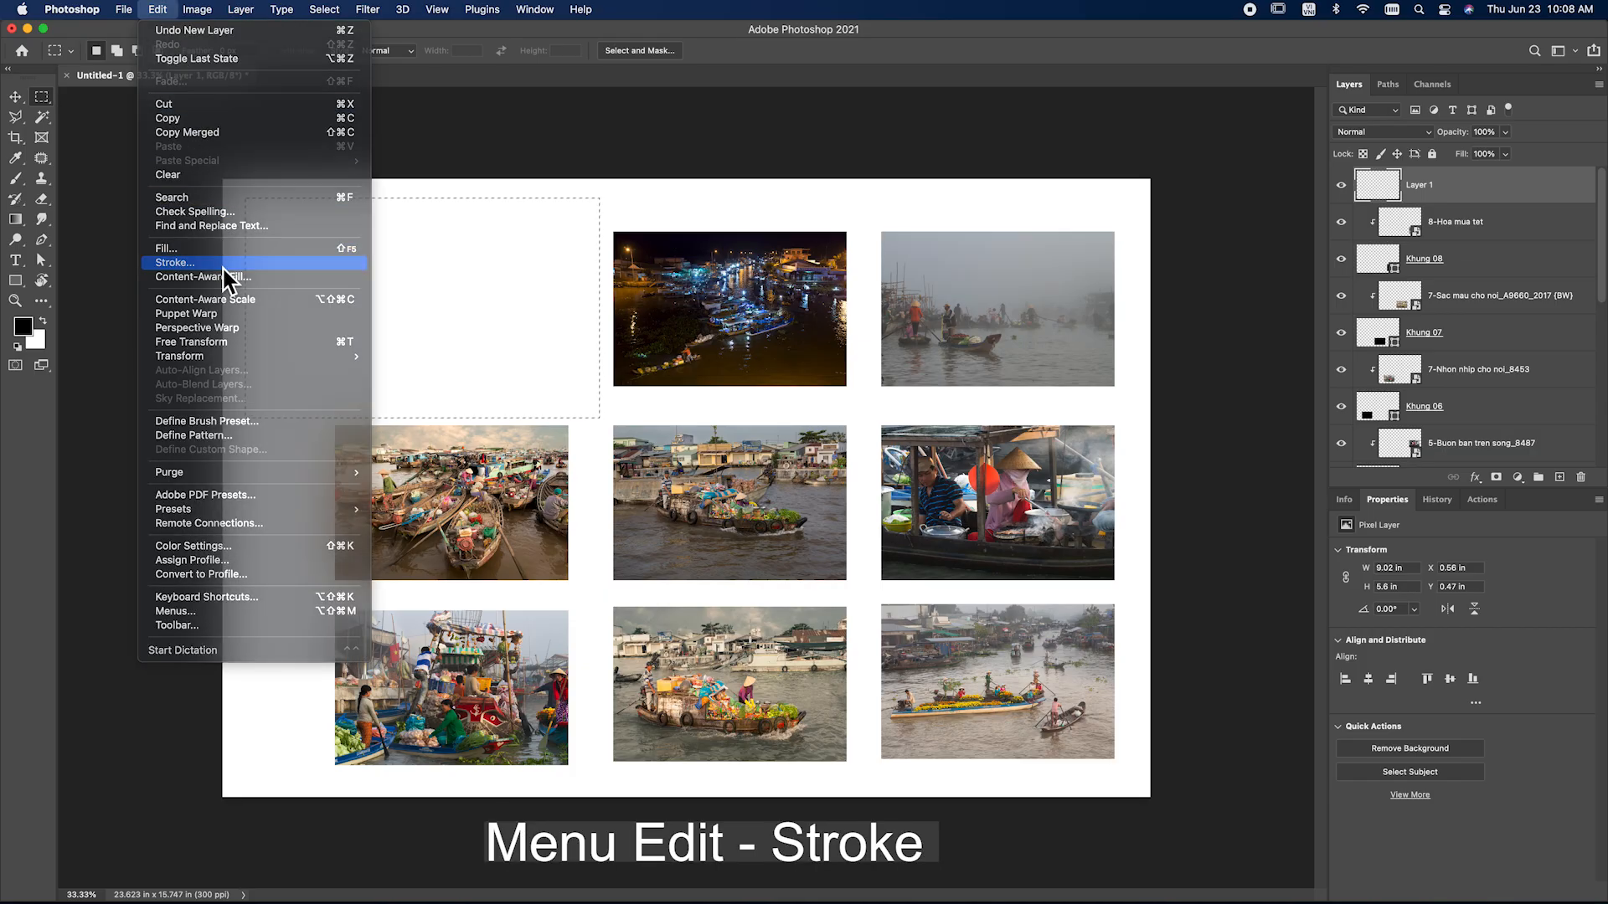
mouse_move(285, 325)
mouse_down()
mouse_move(848, 176)
mouse_move(845, 162)
mouse_up()
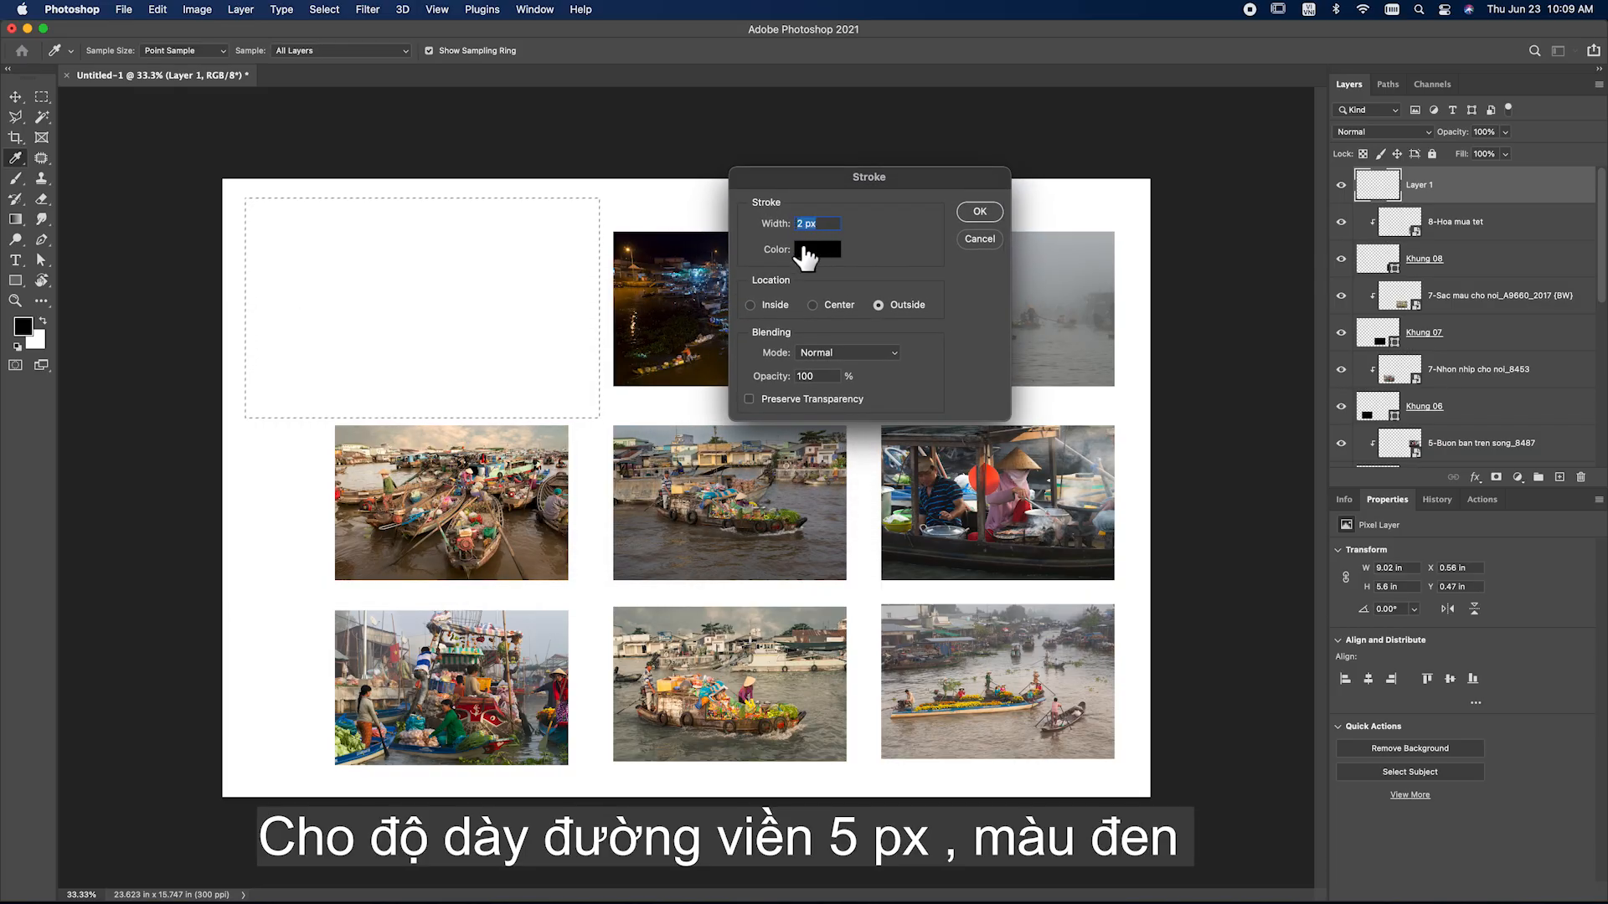
click(805, 224)
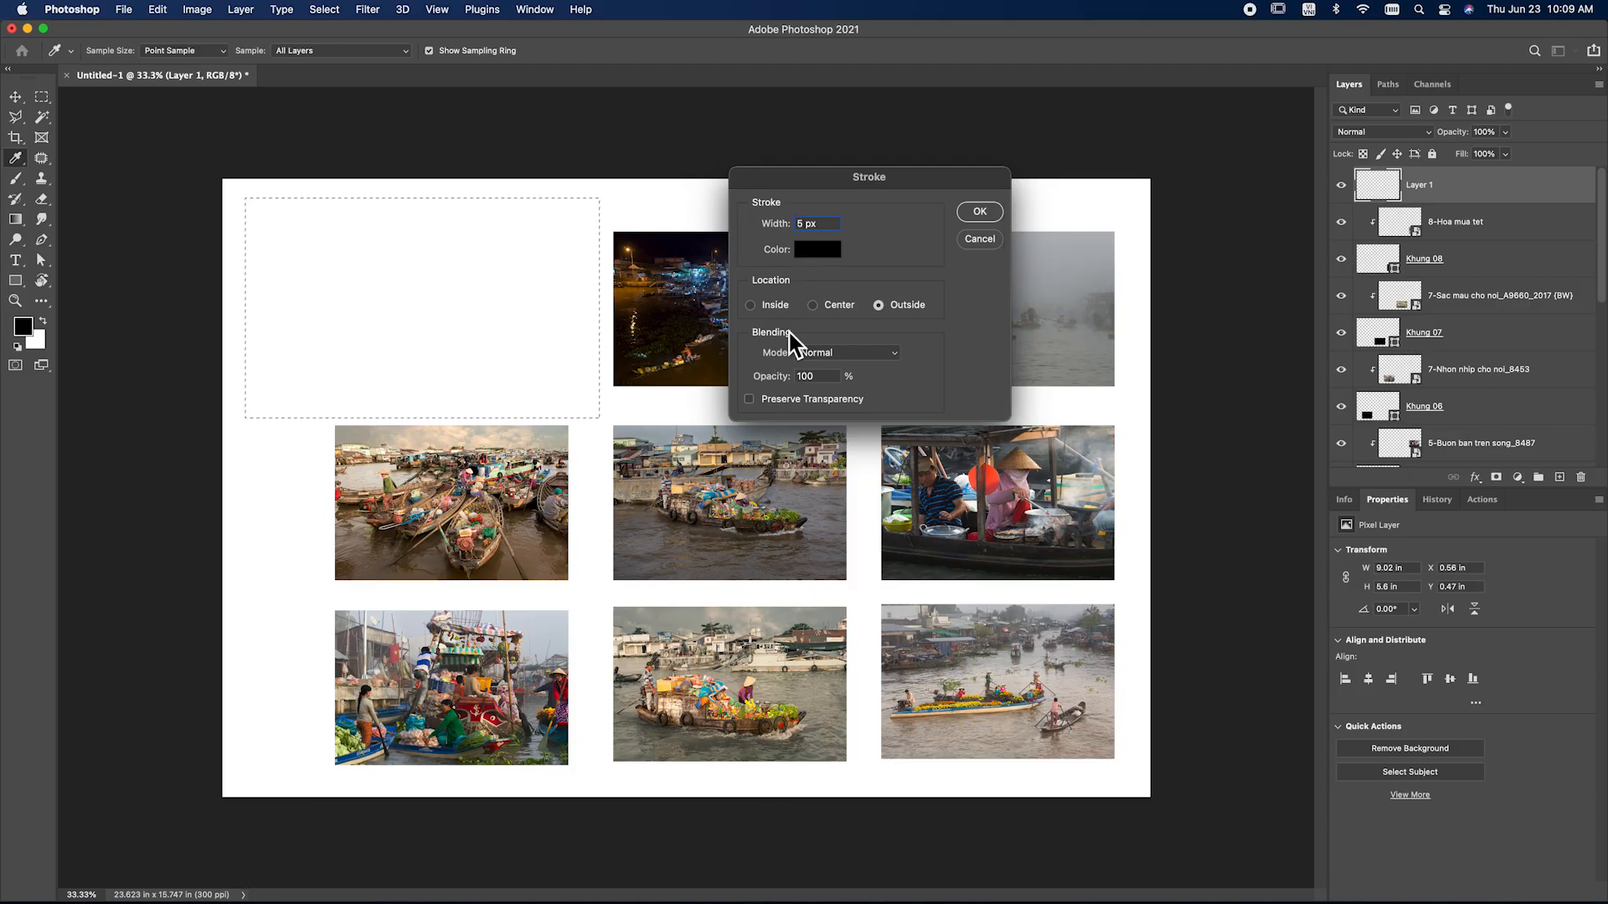
click(980, 212)
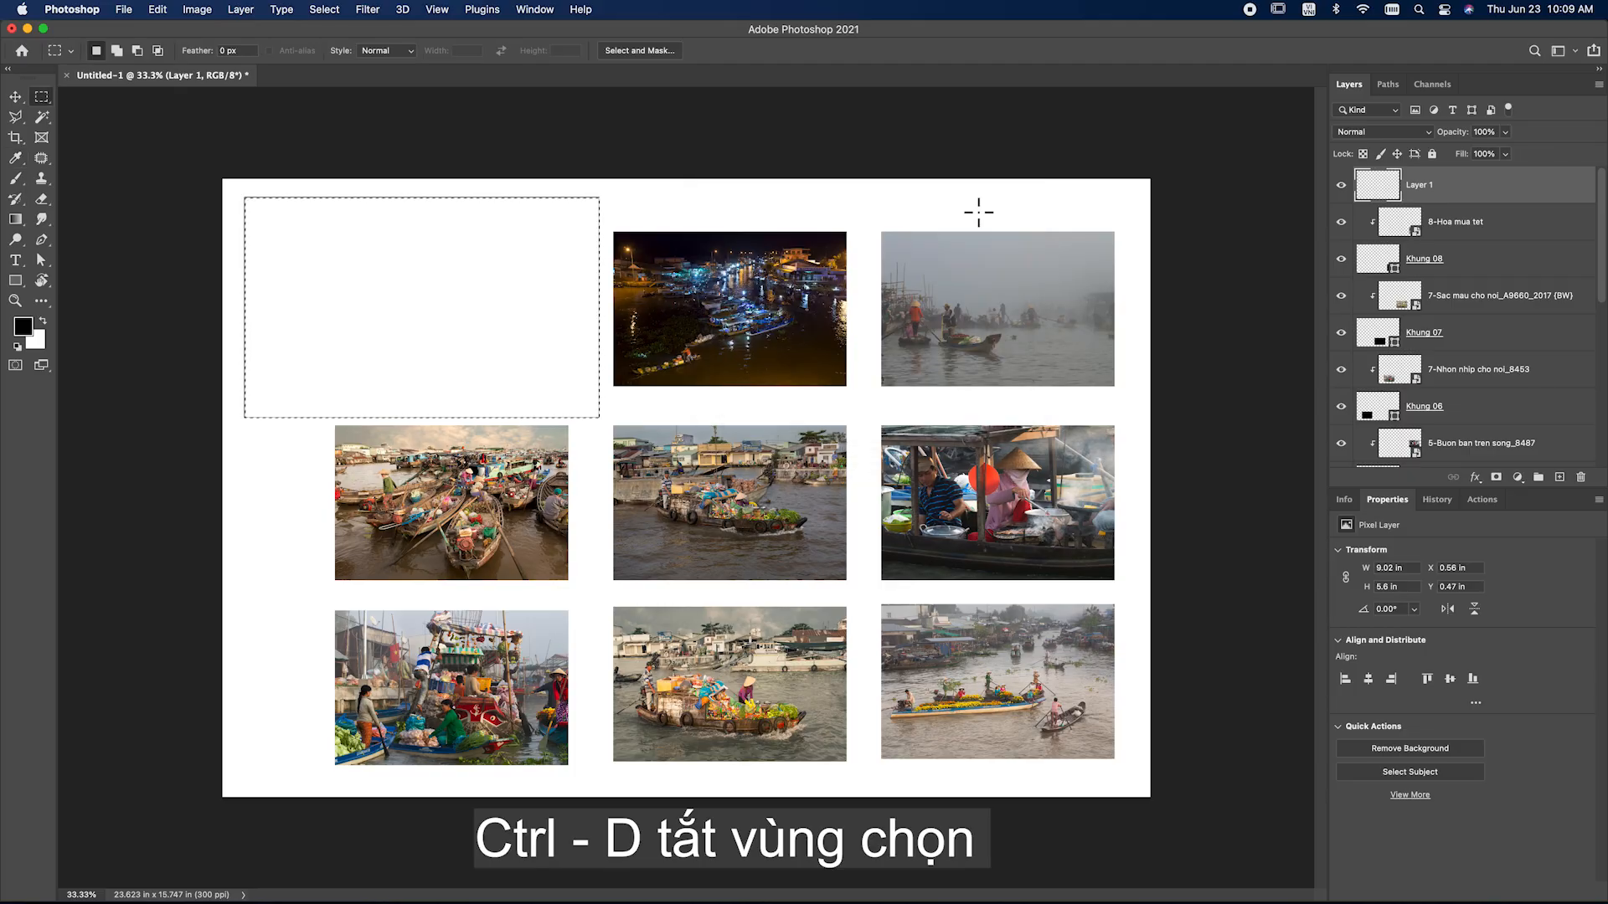
key(super+d)
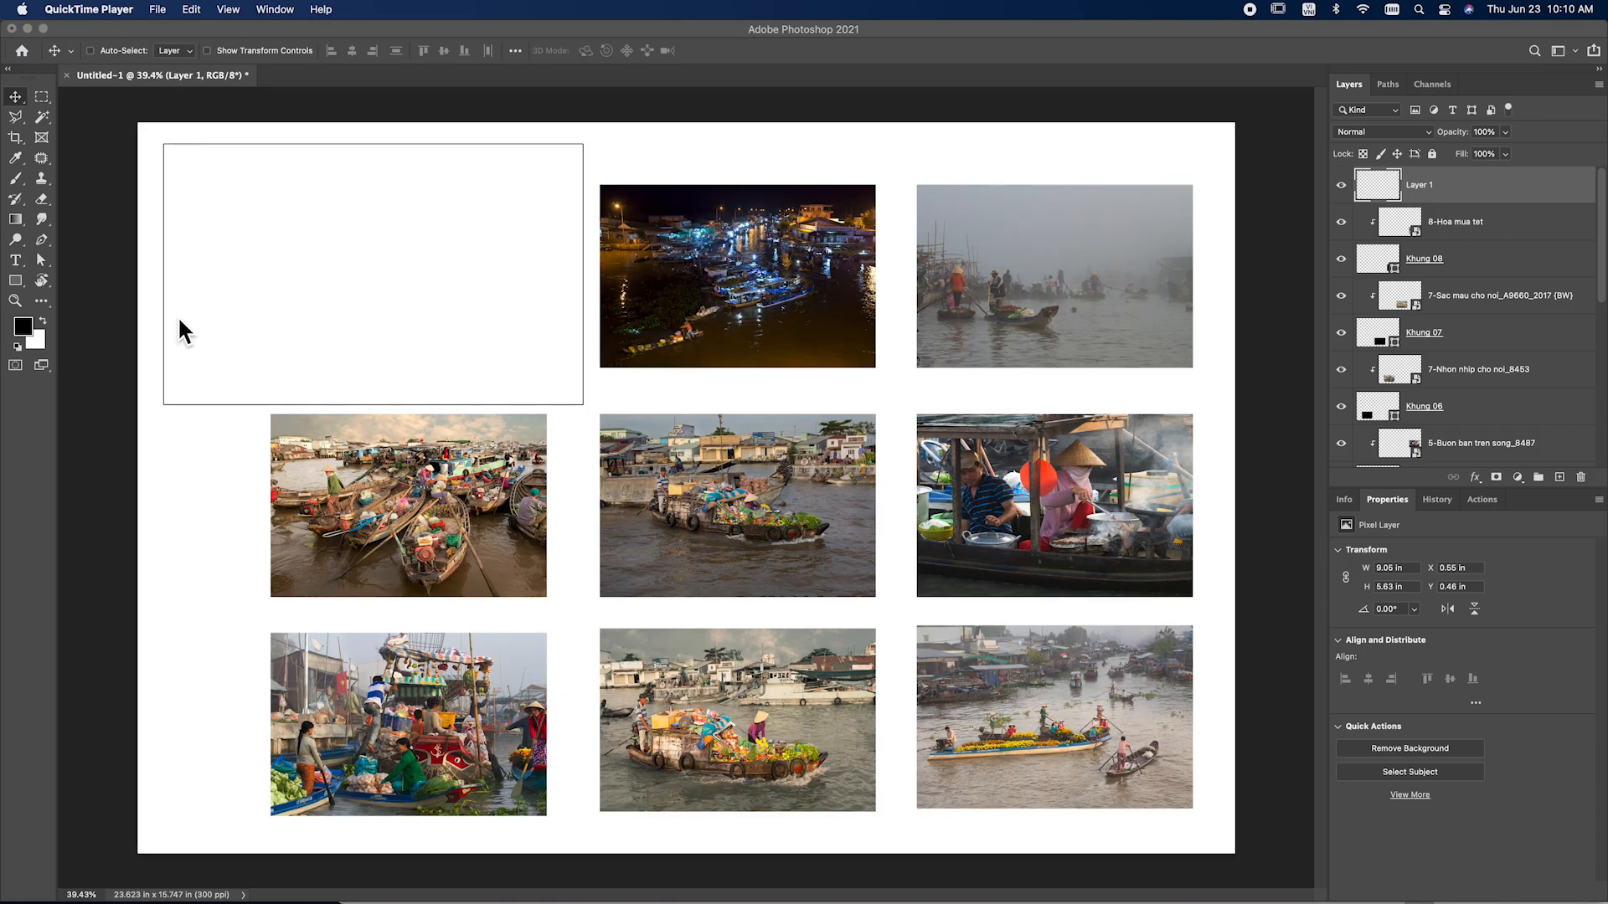
Add the horizontal title "CHỢ TRÊN SÔNG" in Arial Regular 14 pt inside the upper part of the bordered frame
key(t)
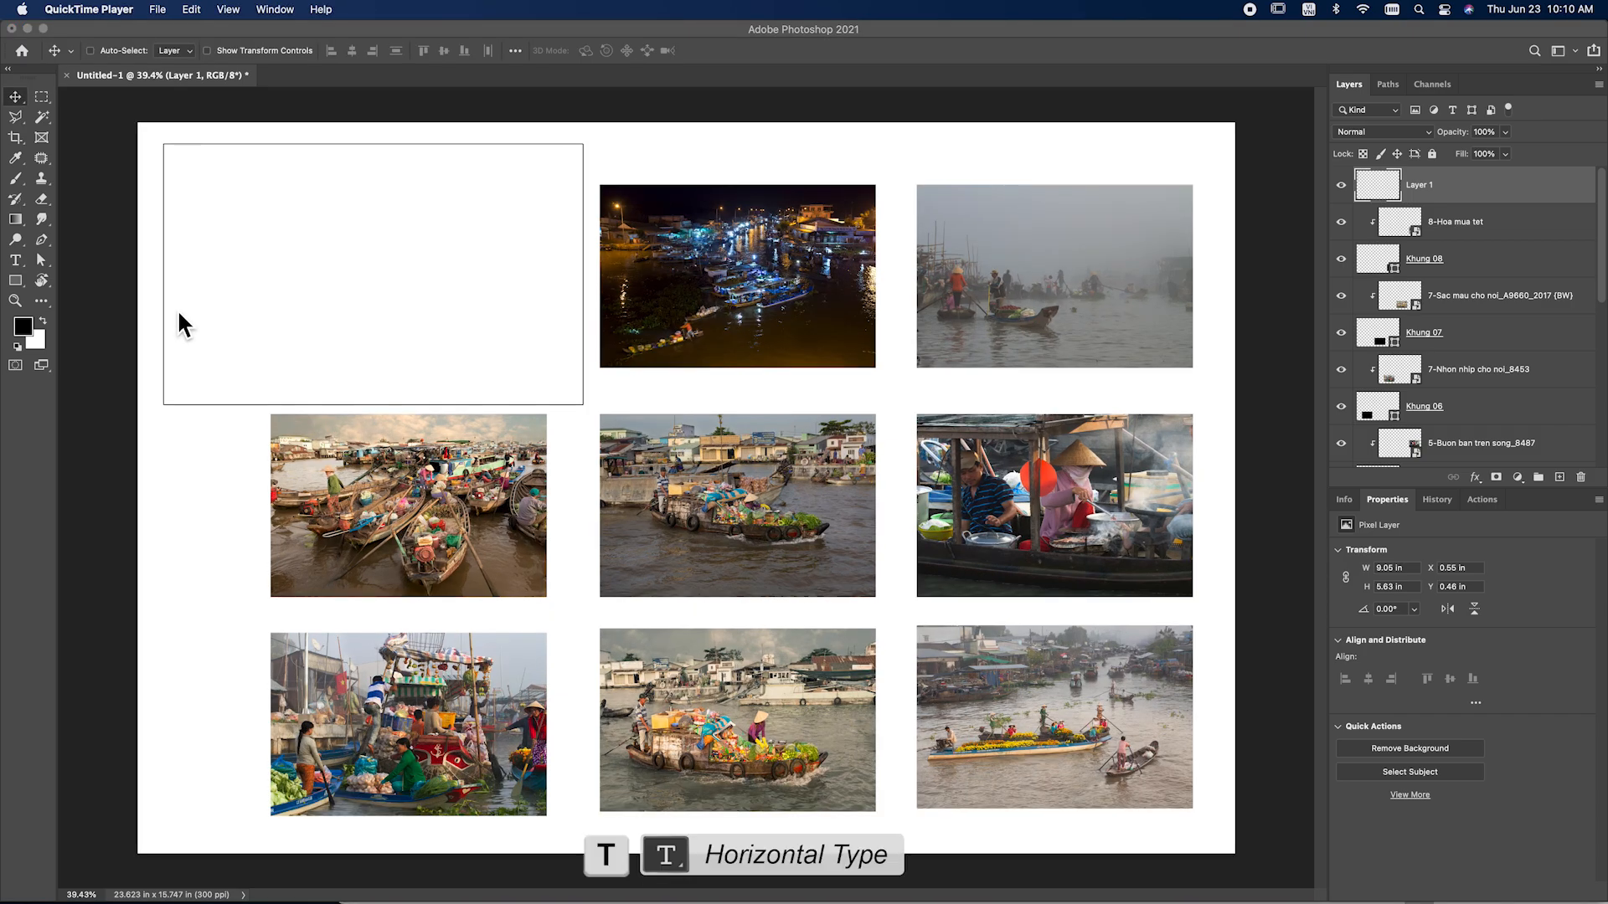
click(17, 262)
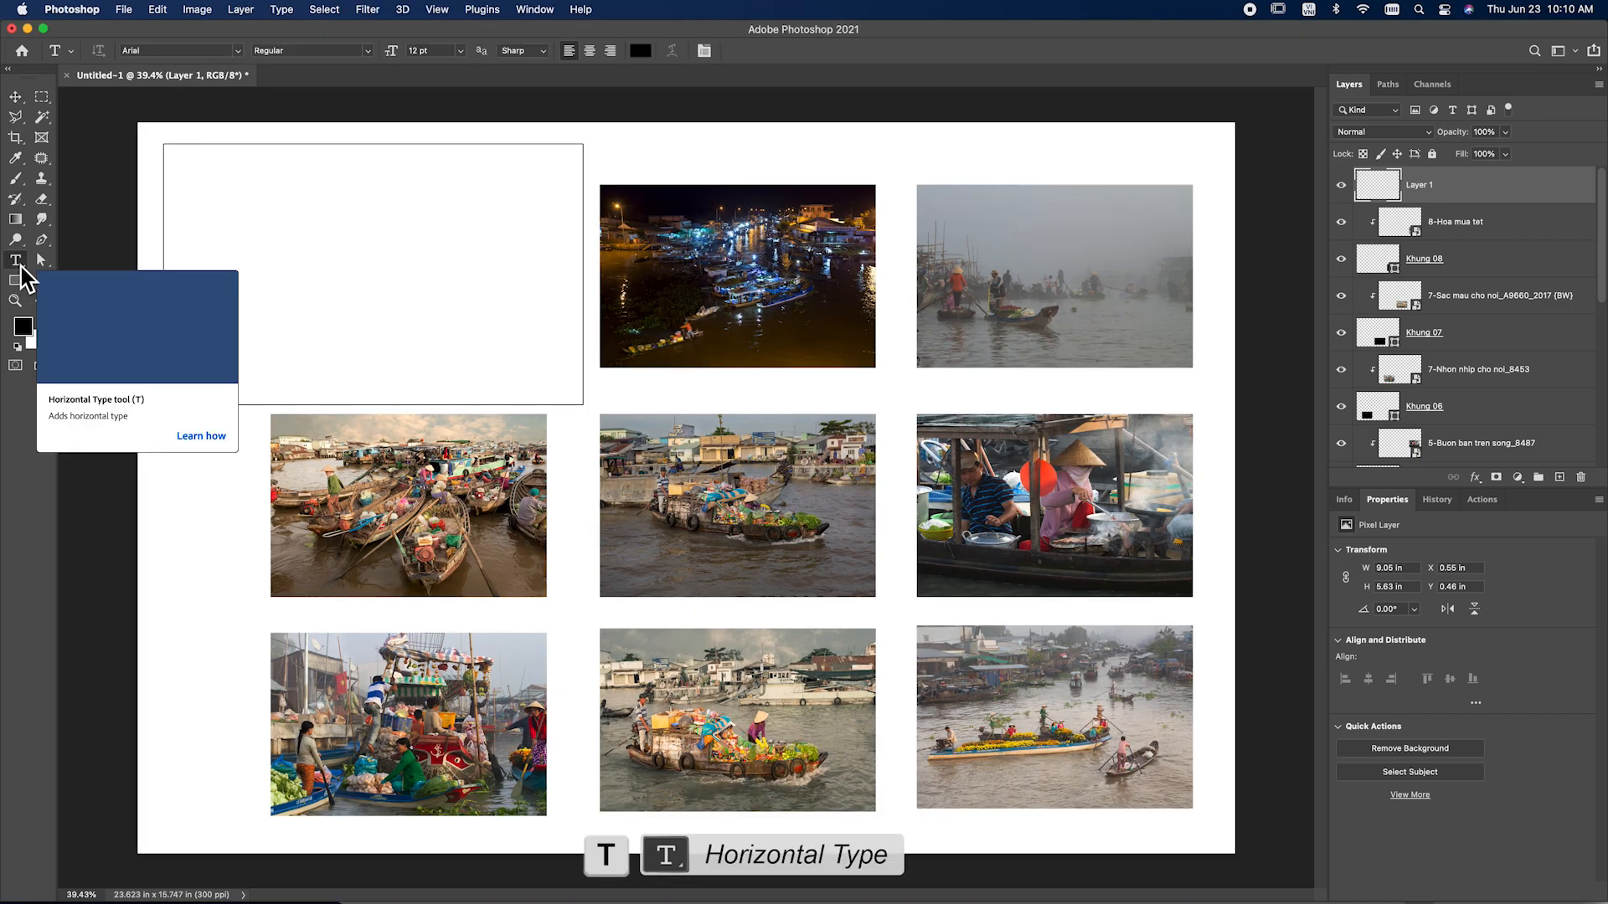
click(241, 54)
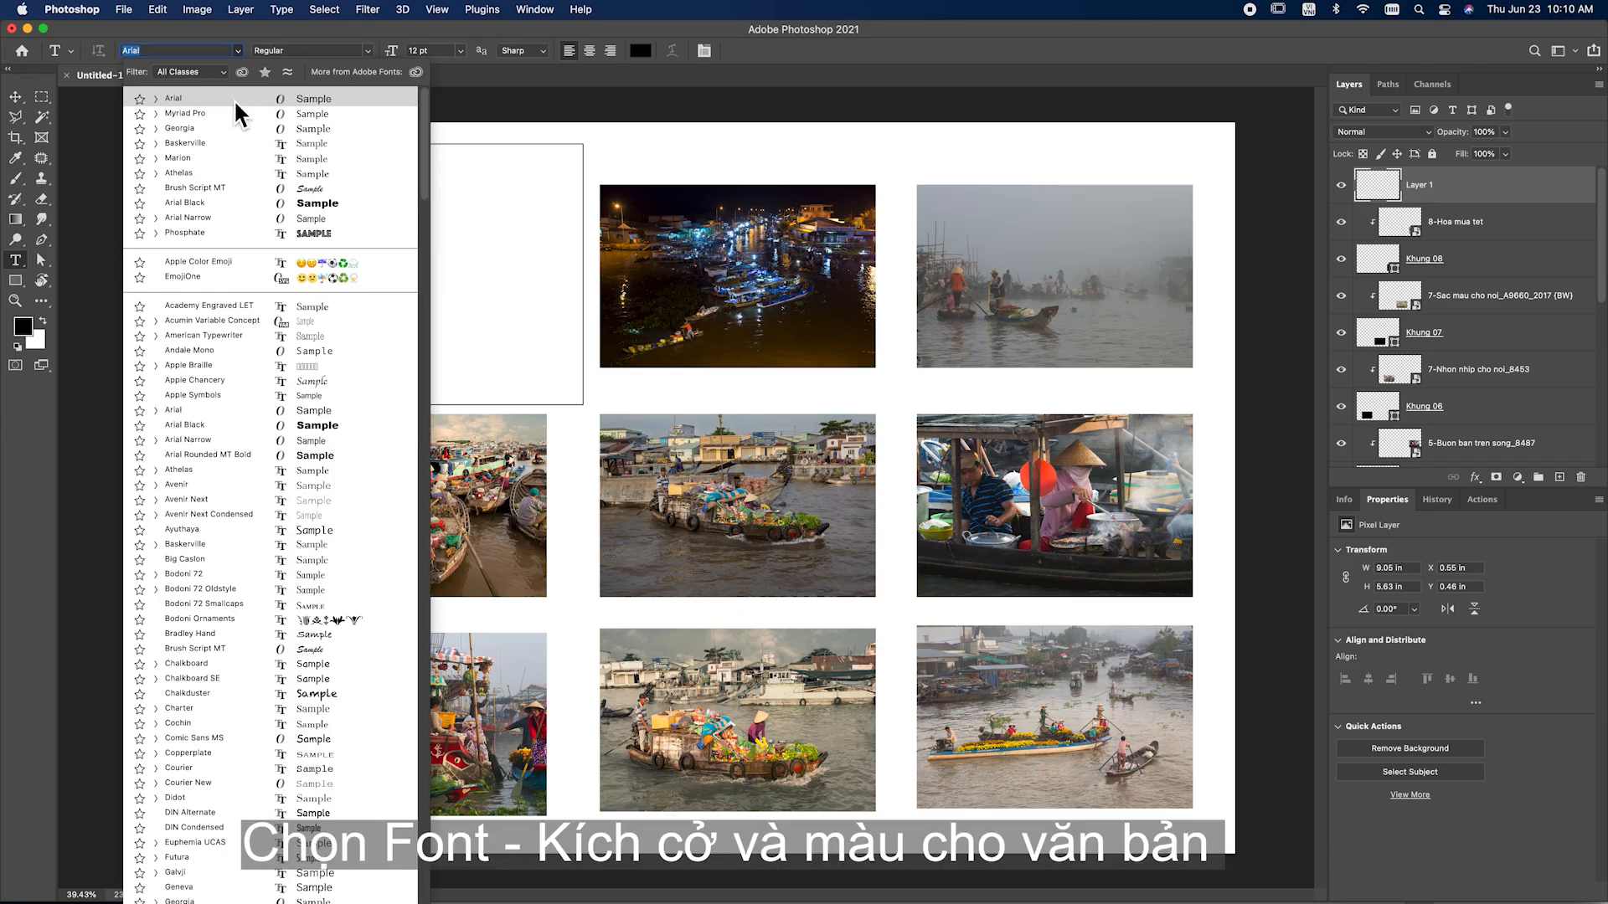
click(235, 99)
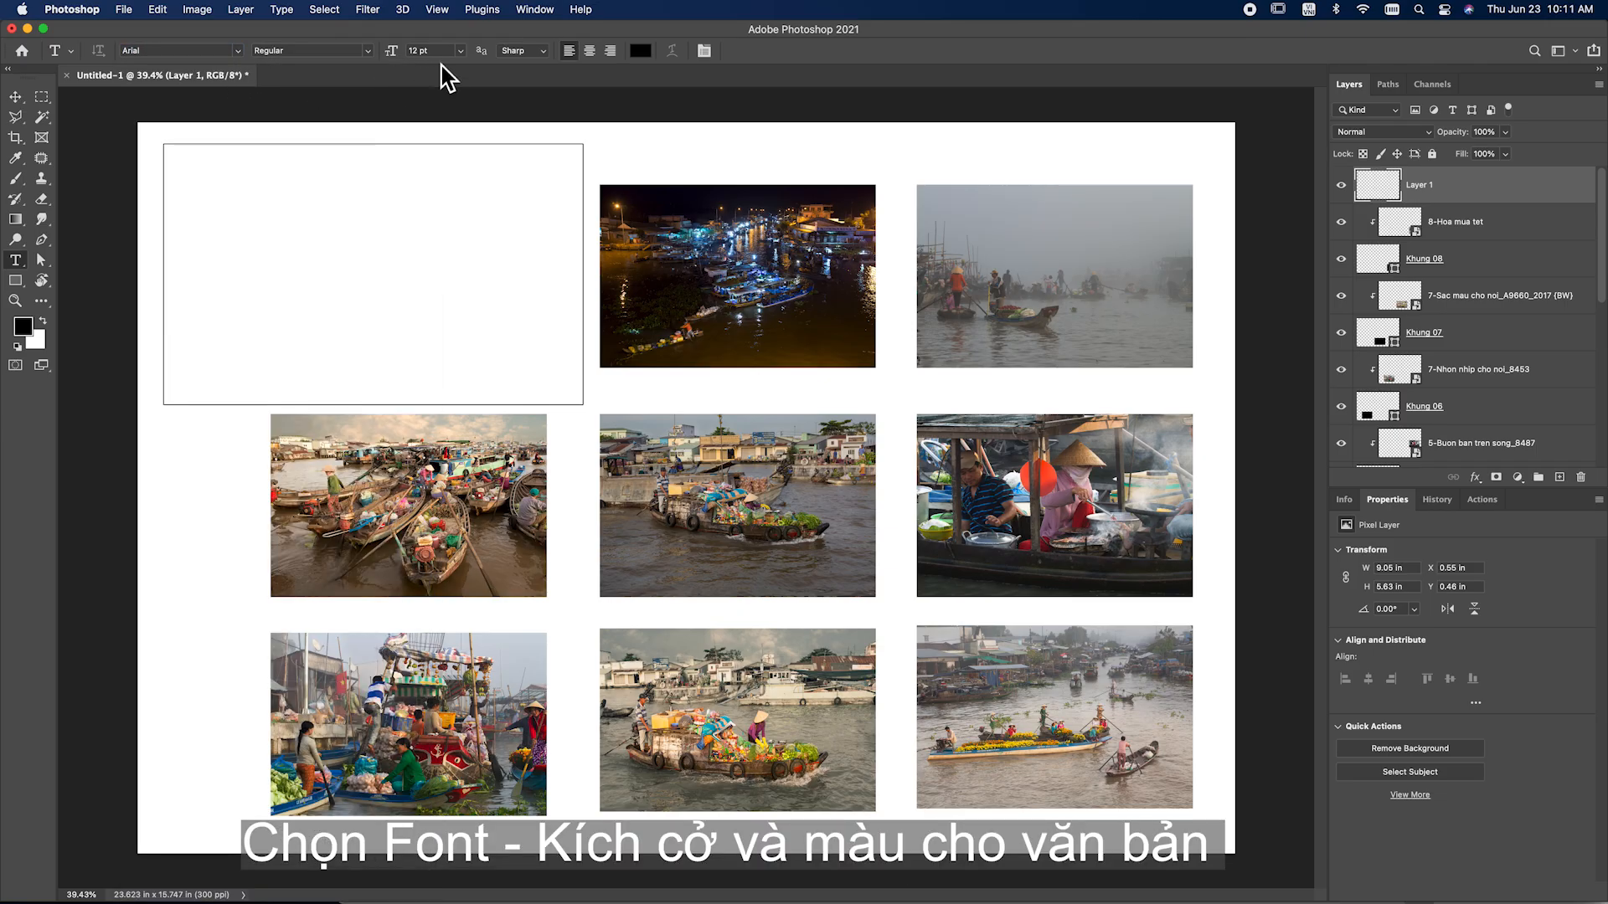
click(460, 52)
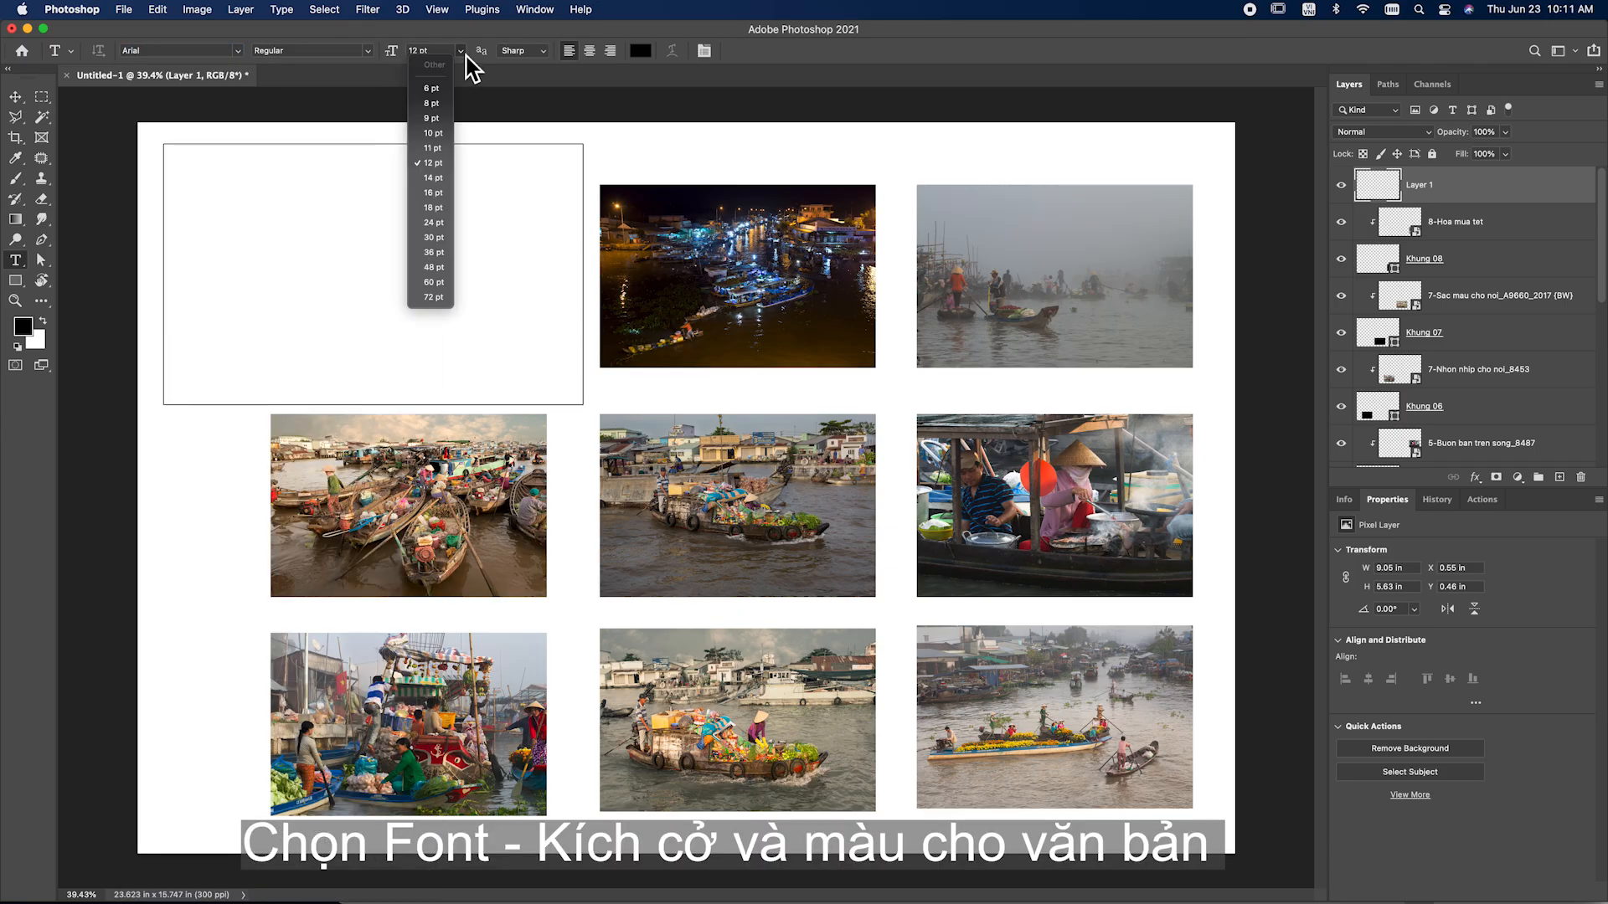
click(440, 180)
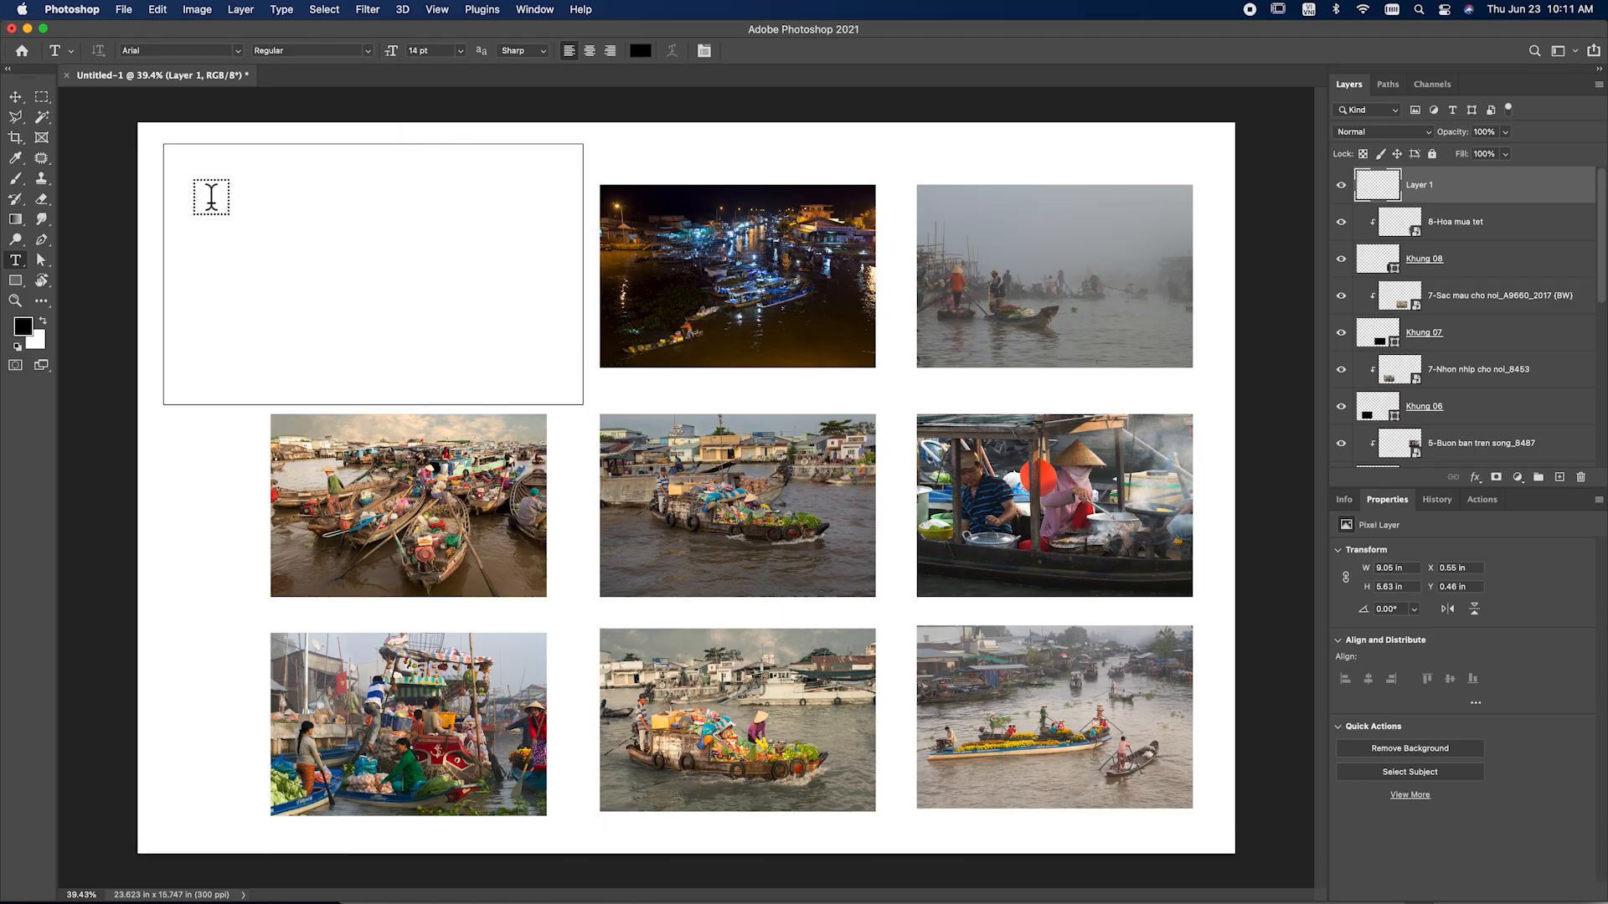
click(193, 167)
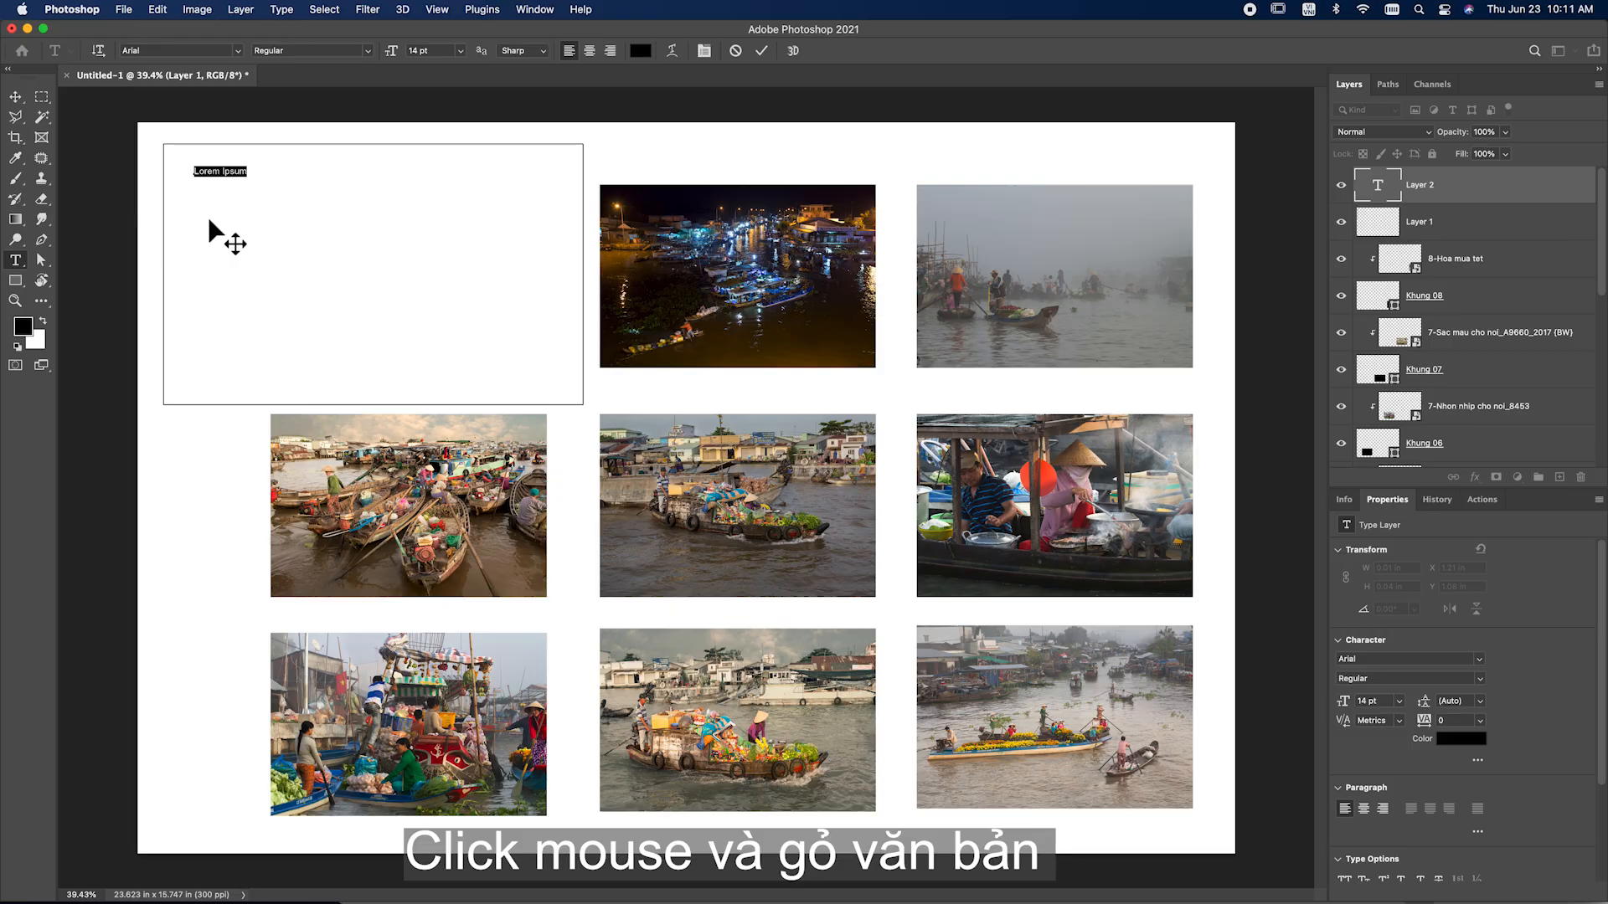
text(CHỢ TRÊN SÔNG)
Set the "CHỢ TRÊN SÔNG" title text to 30 pt and commit it
click(15, 259)
drag(193, 171, 272, 171)
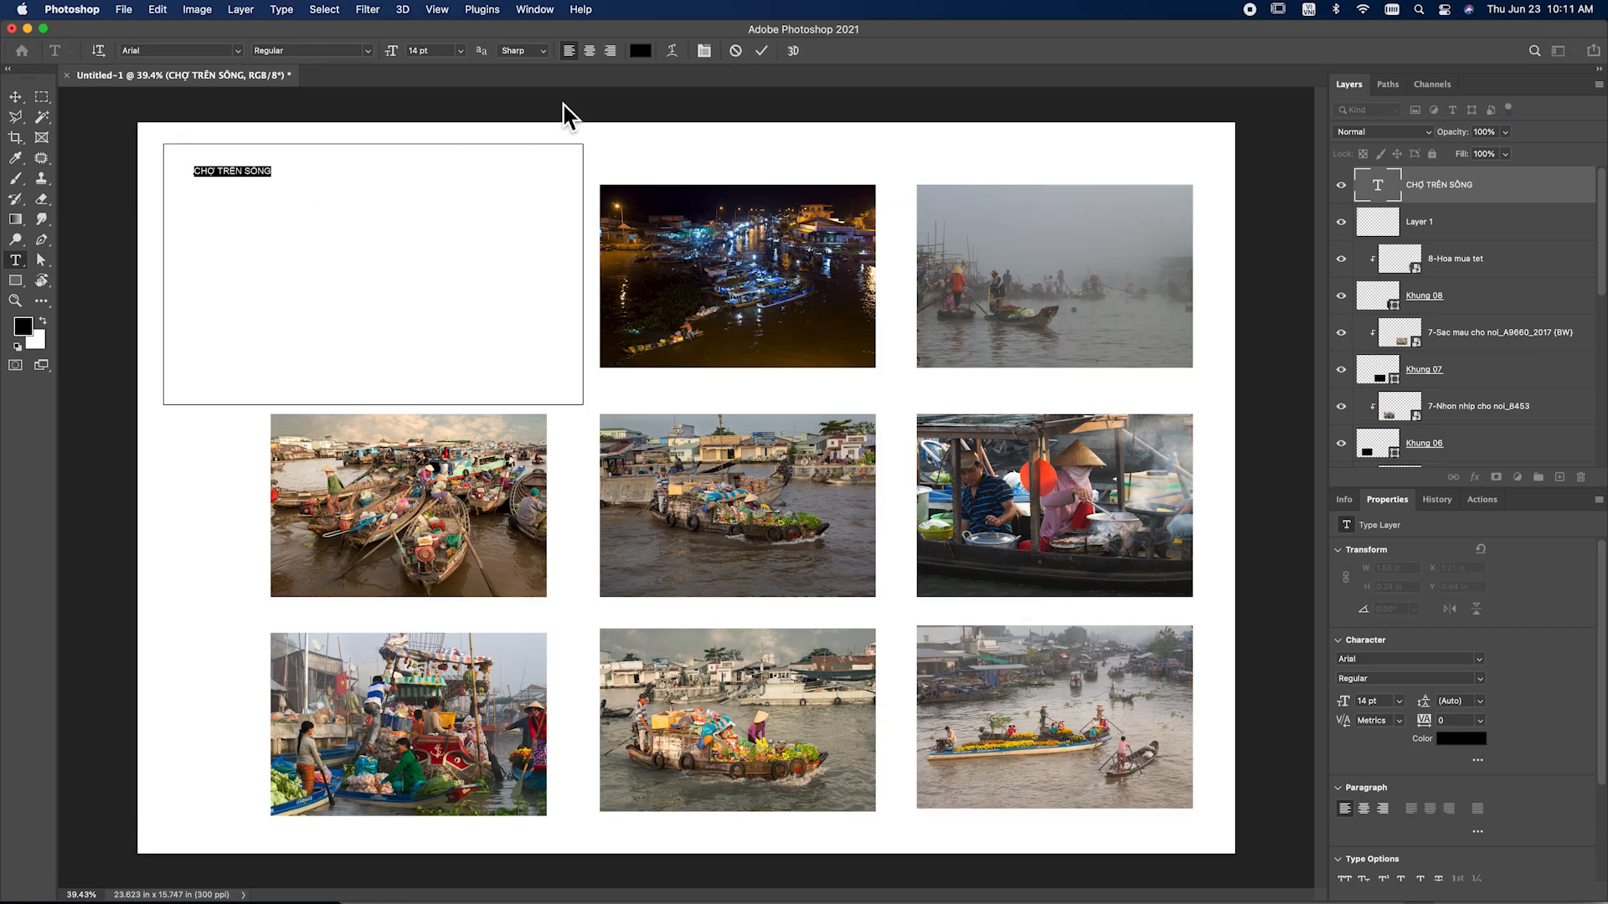
click(466, 53)
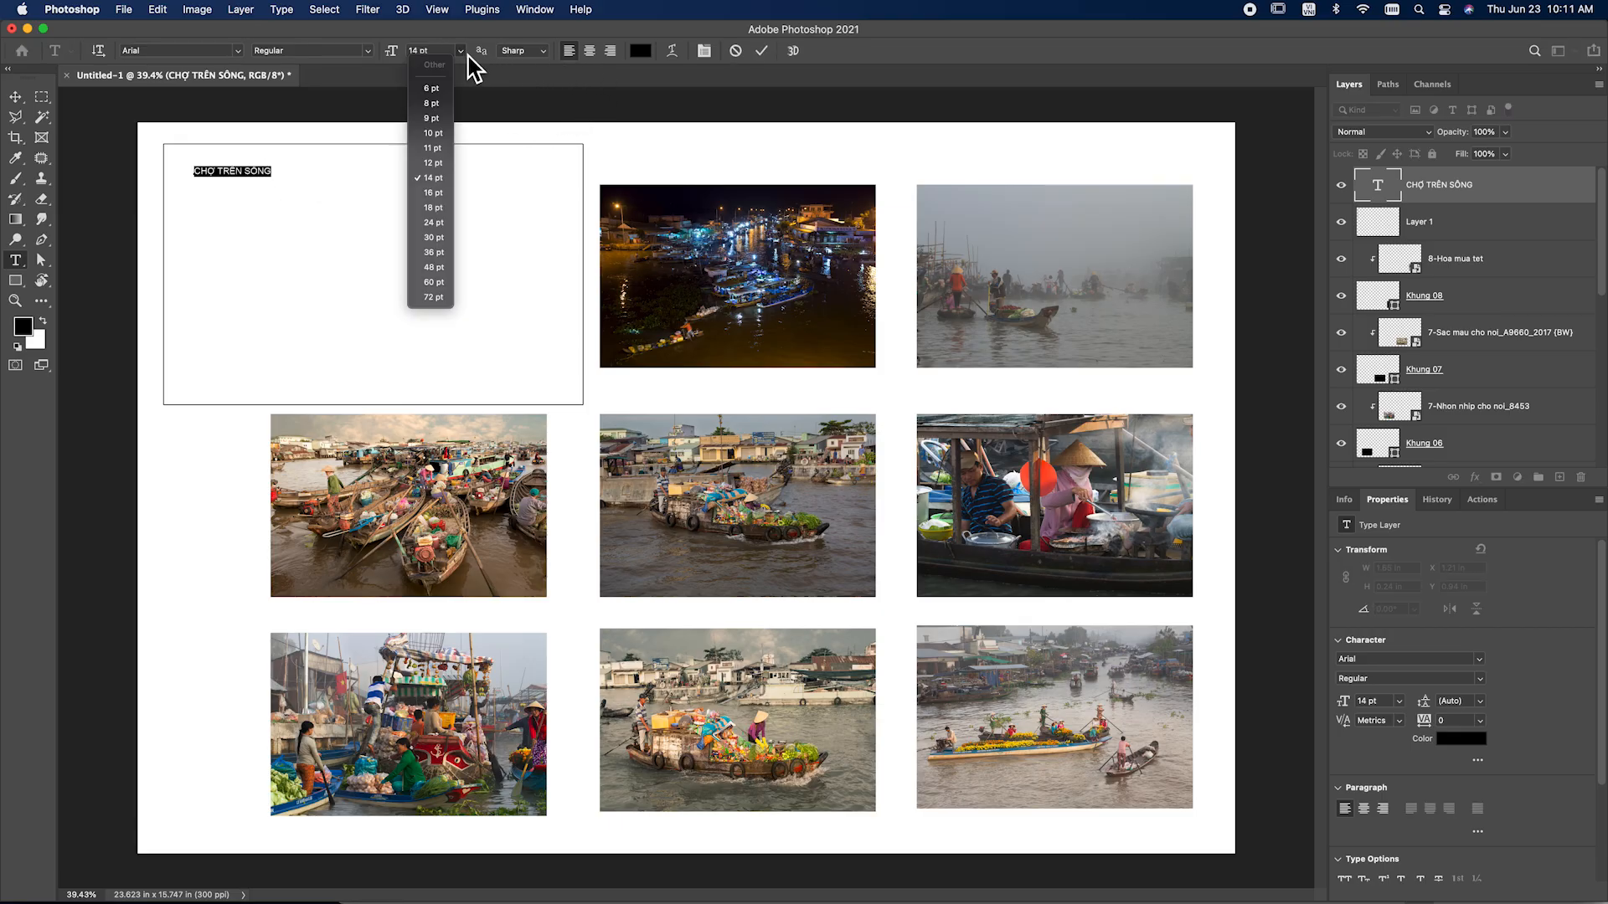
click(439, 236)
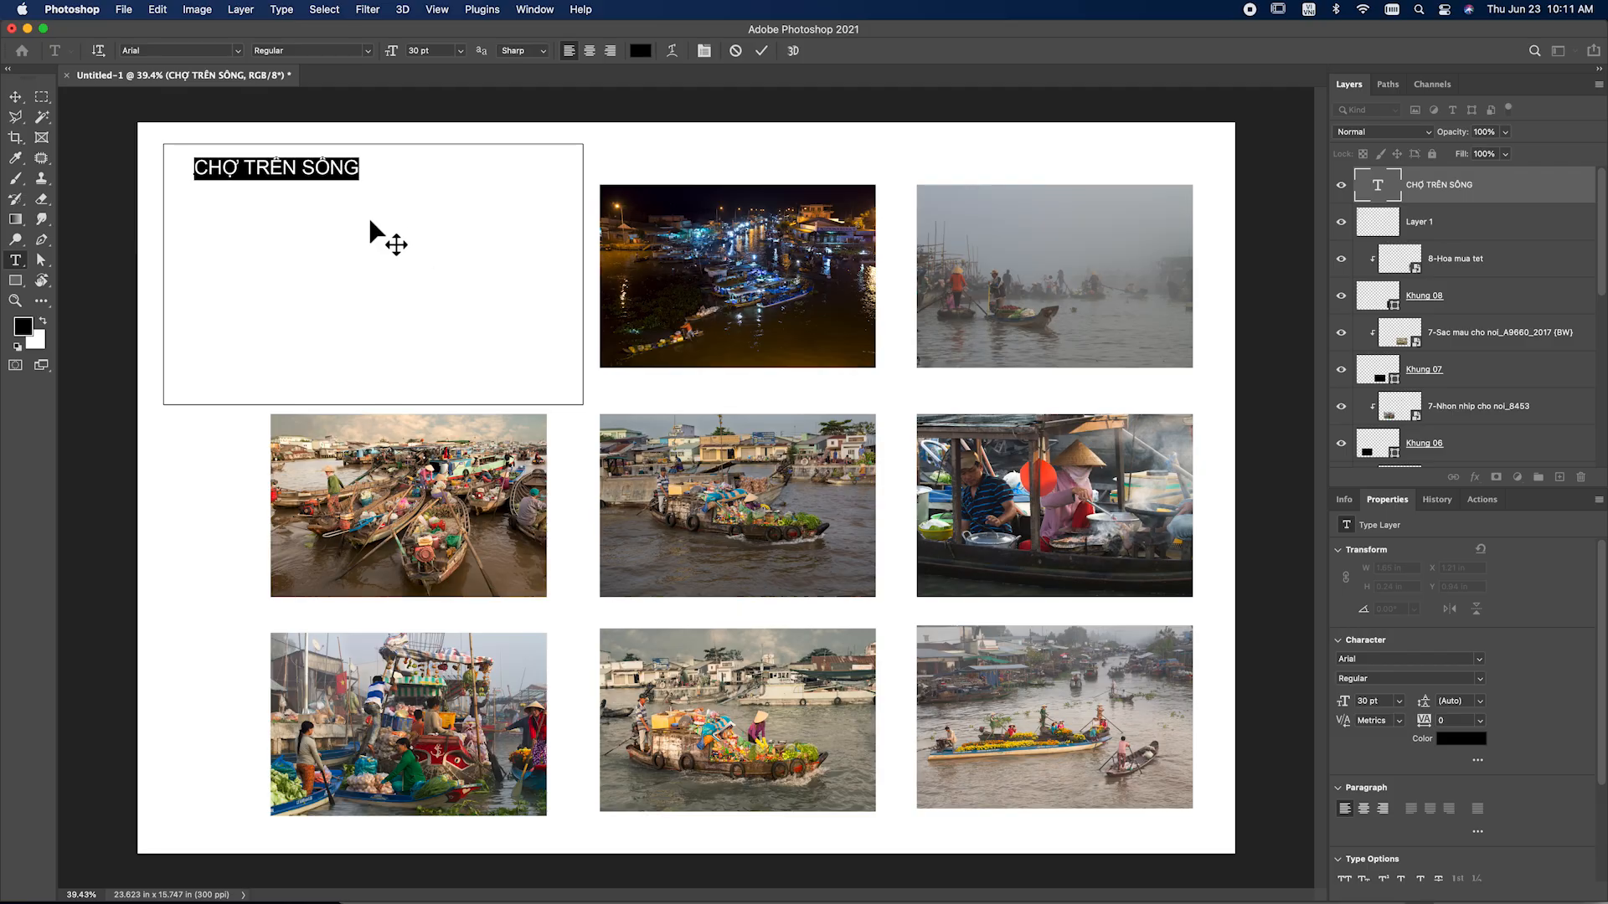
click(16, 97)
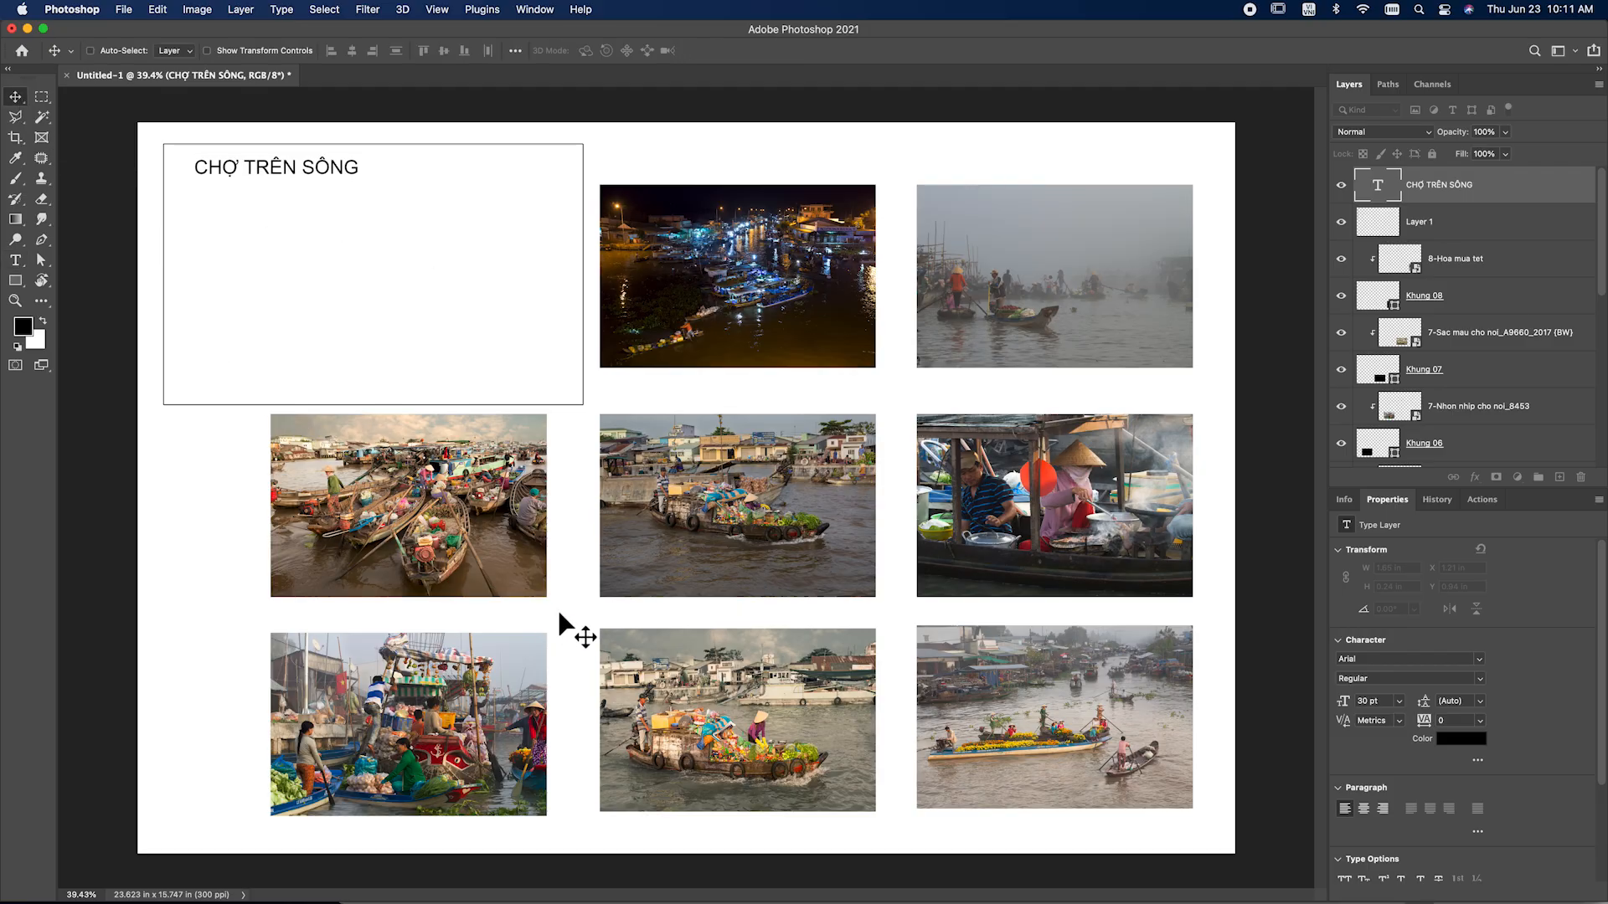
Switch to the CHỢ TRÊN SÔNG document in Word and copy the introduction paragraph below its title
mouse_move(720, 886)
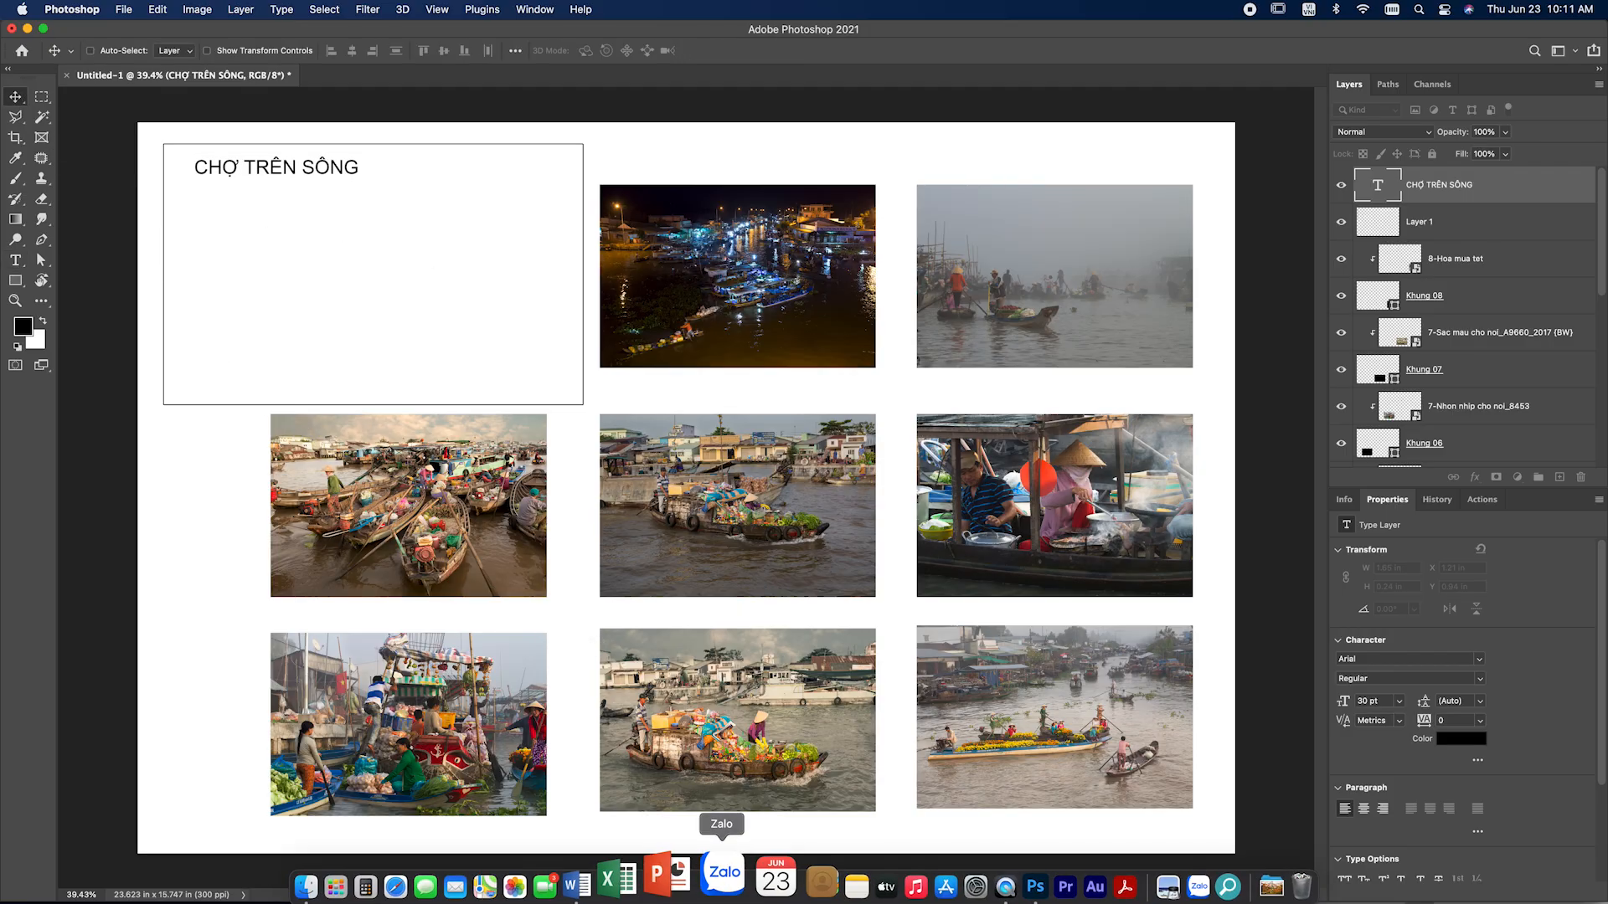
click(637, 880)
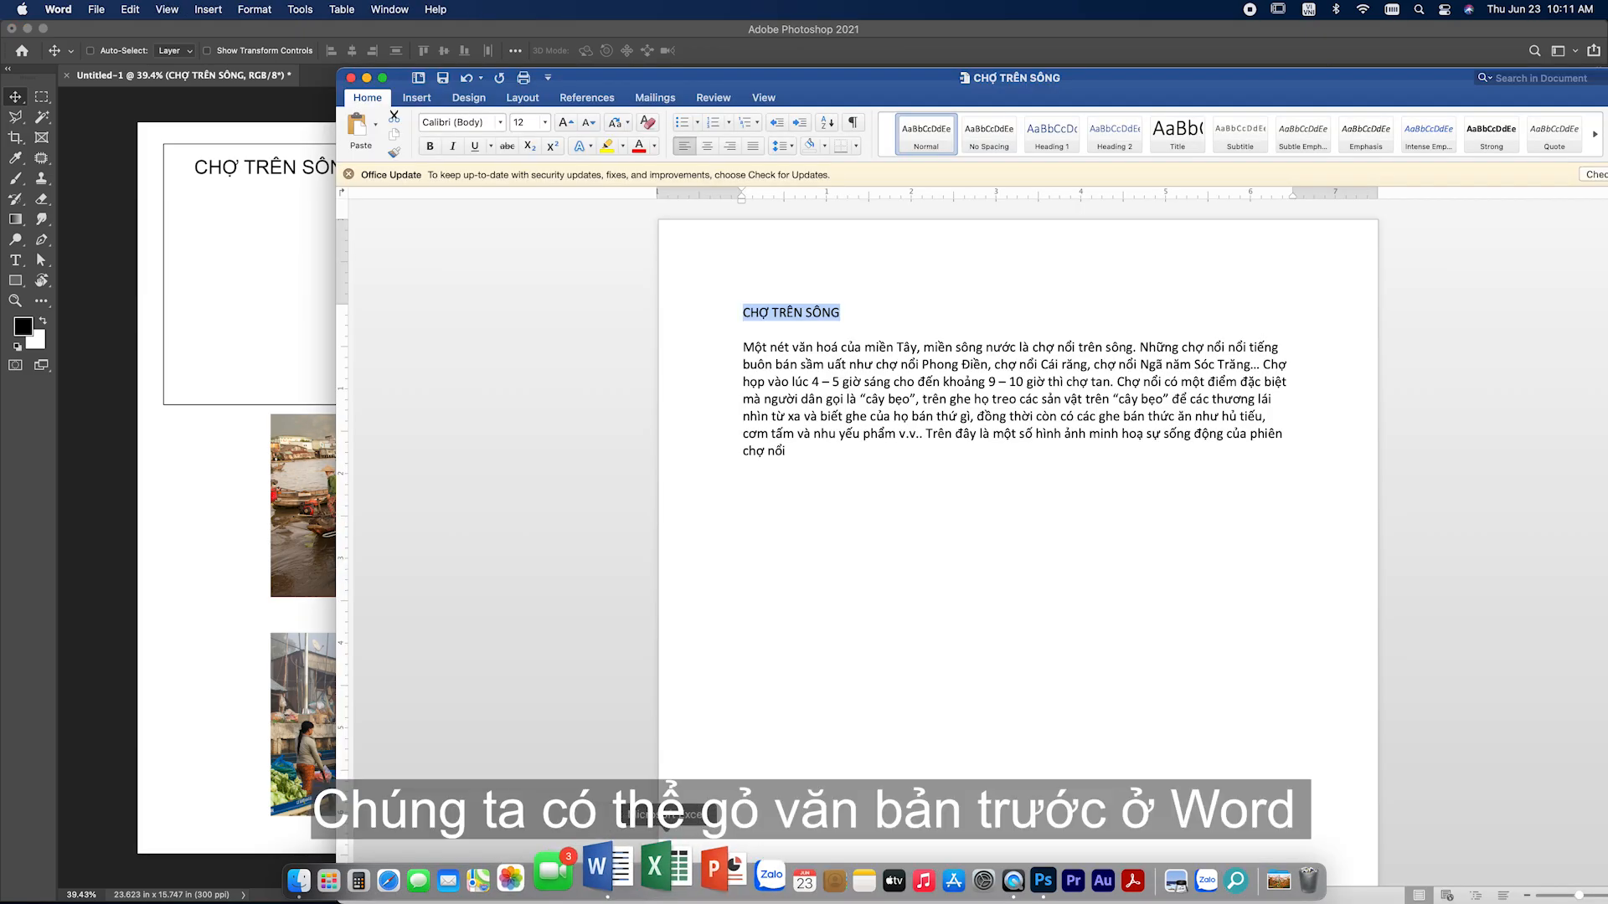
drag(747, 350, 791, 455)
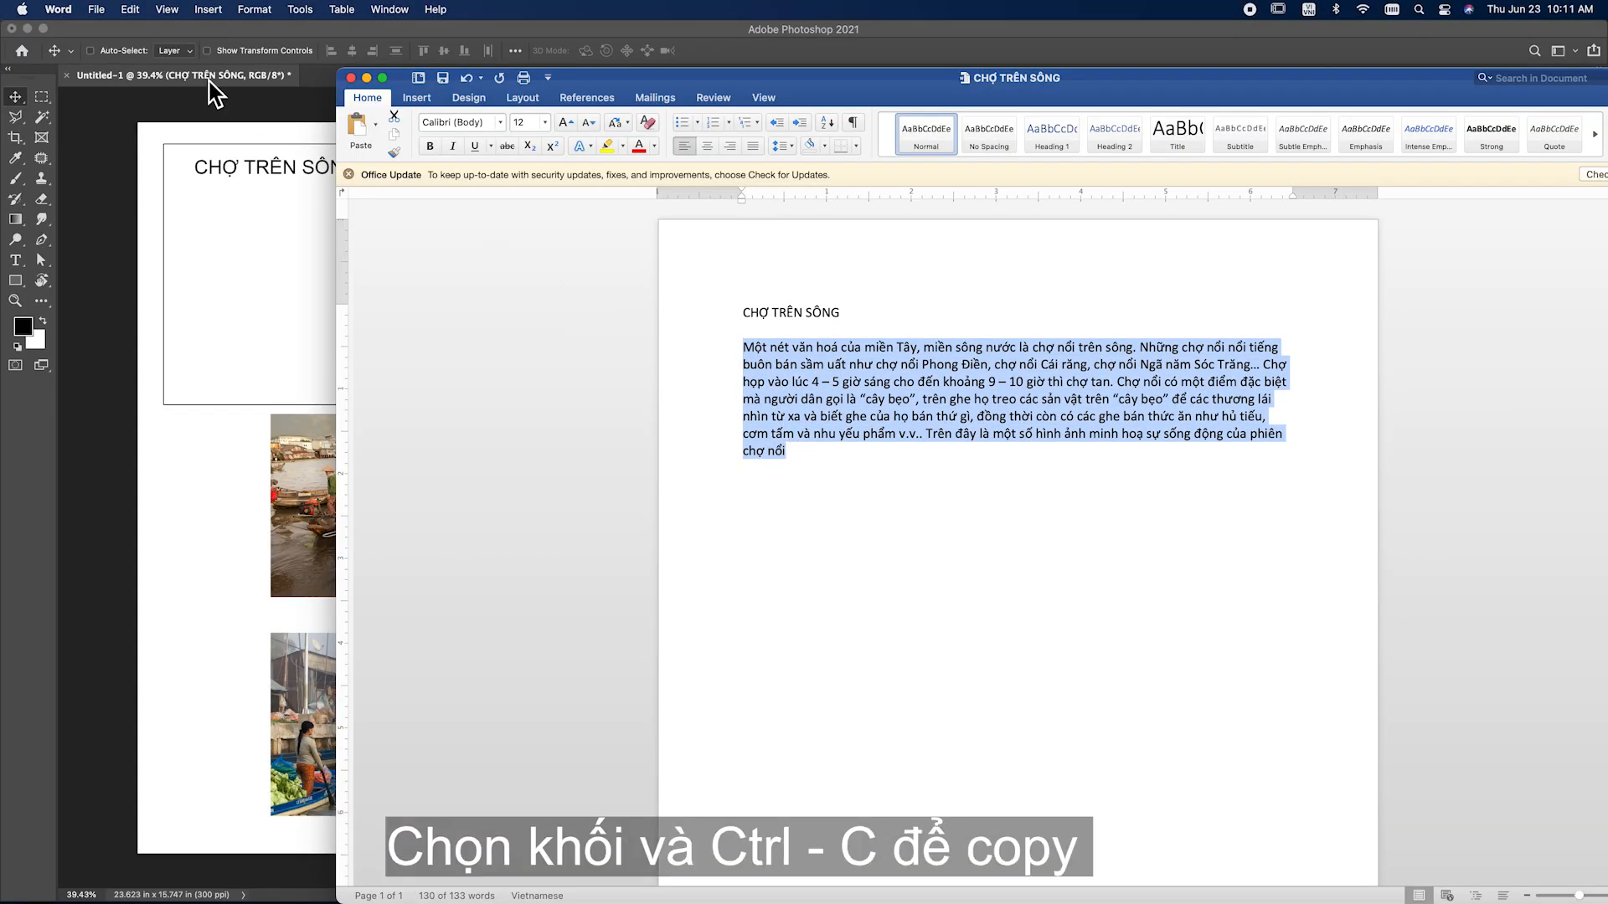
Back in Photoshop, paste the introduction paragraph into a new text box beneath the title and enlarge the box to about 8 × 4.15 in
click(205, 116)
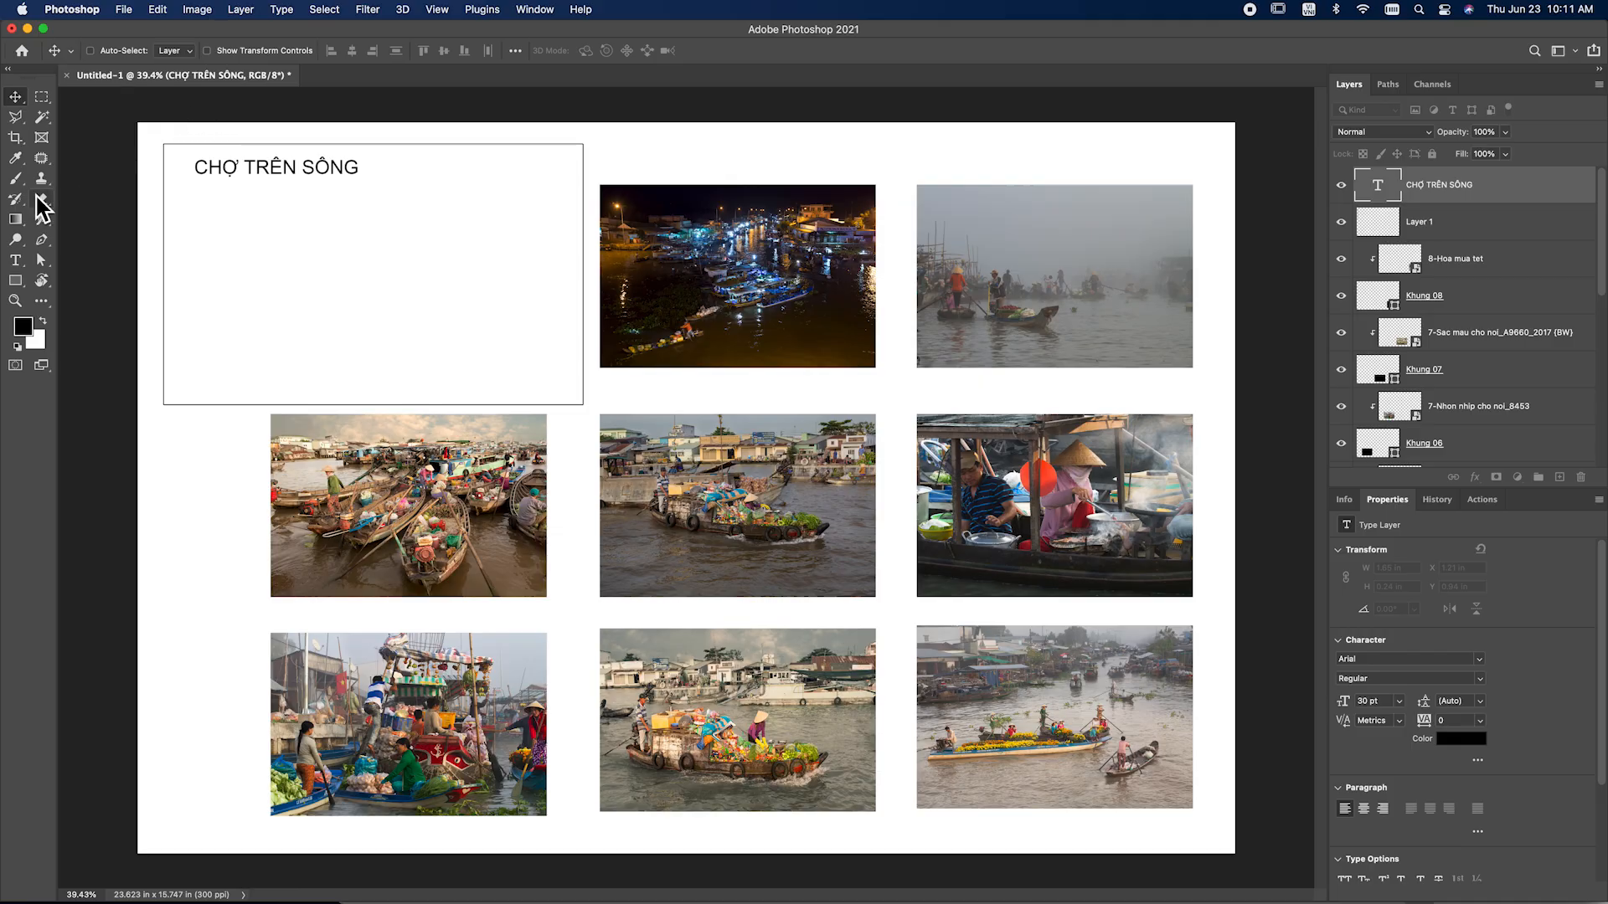
click(19, 265)
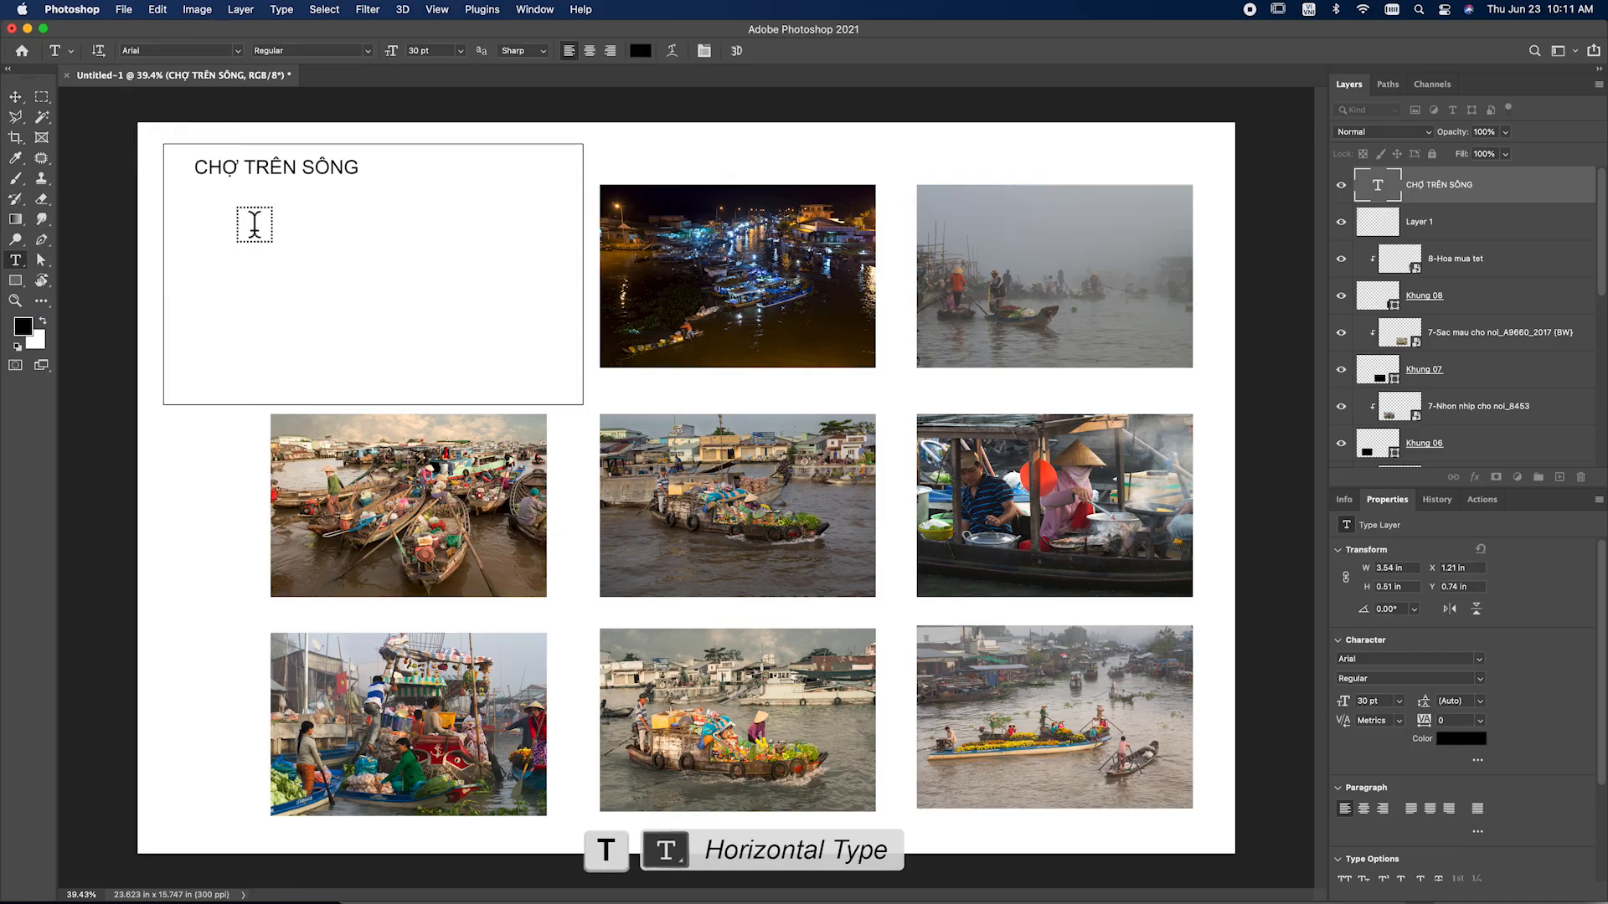
drag(202, 204, 547, 272)
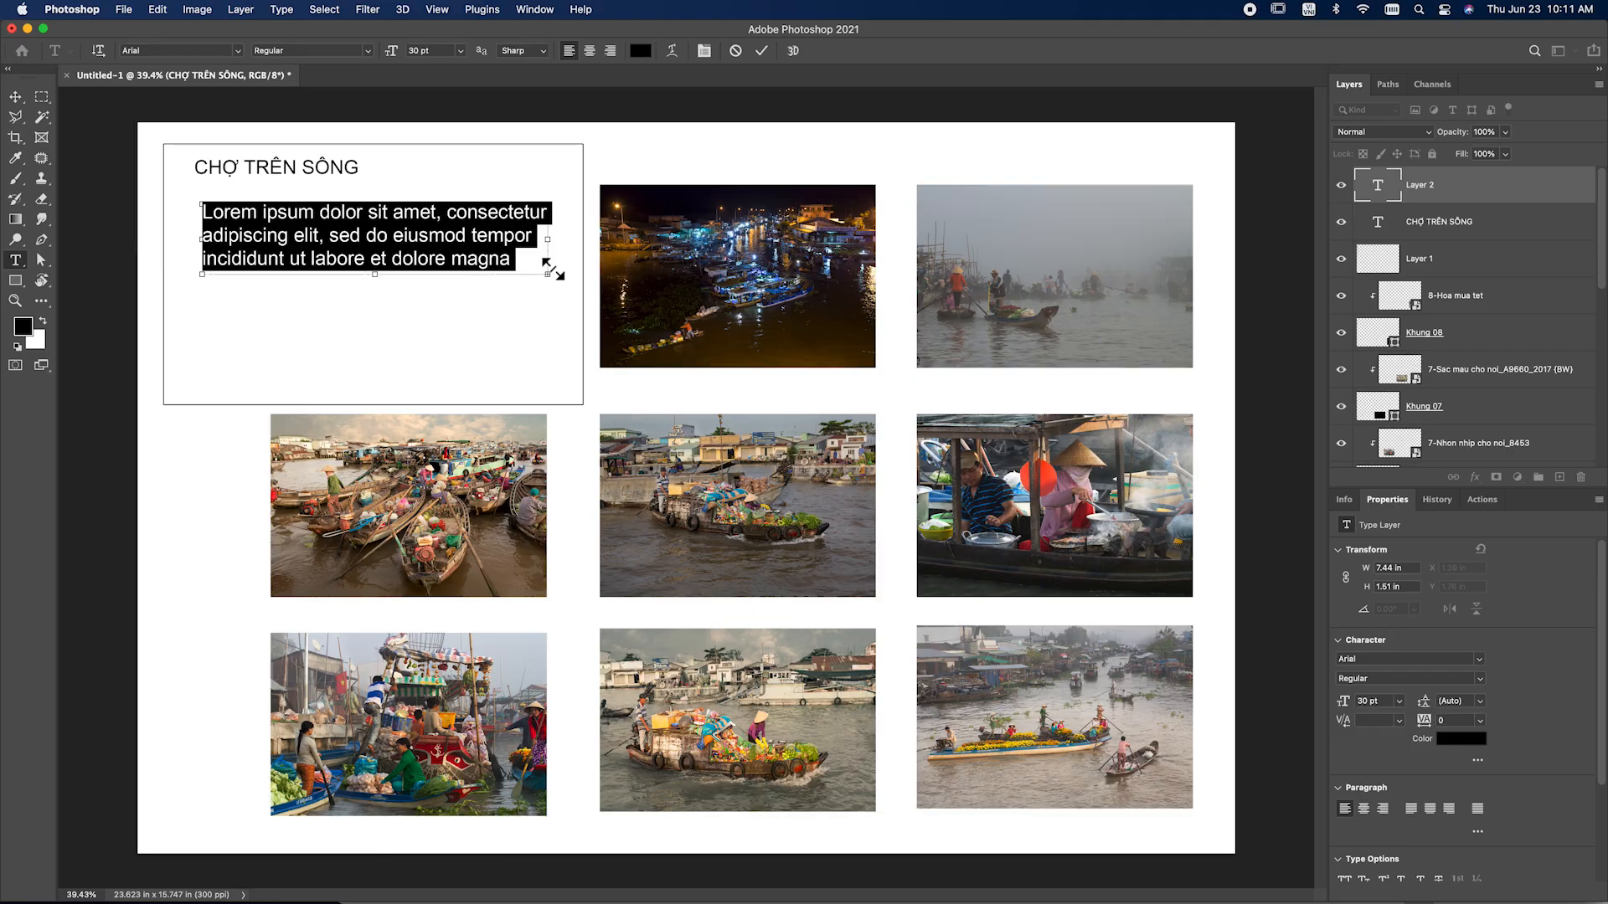
text(Một nét văn hoá của miền Tây, miền sông nước là chợ nổi trên sông. Những chợ nổi nổi tiếng buôn bán sầm uất như)
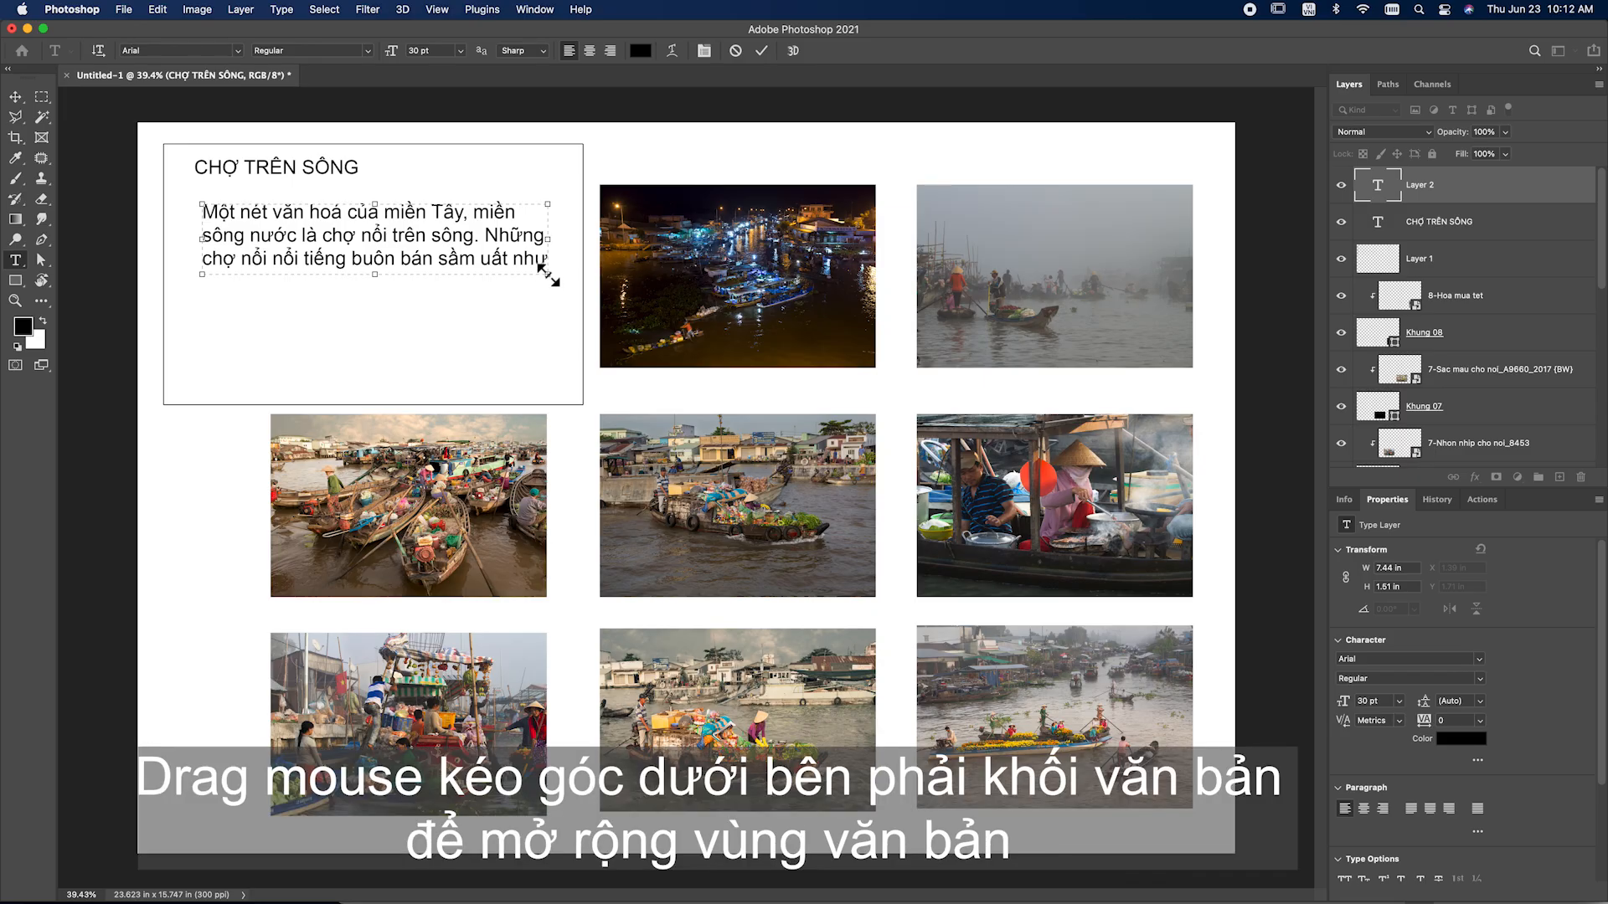
drag(547, 274, 571, 398)
scroll(571, 397, up, 5)
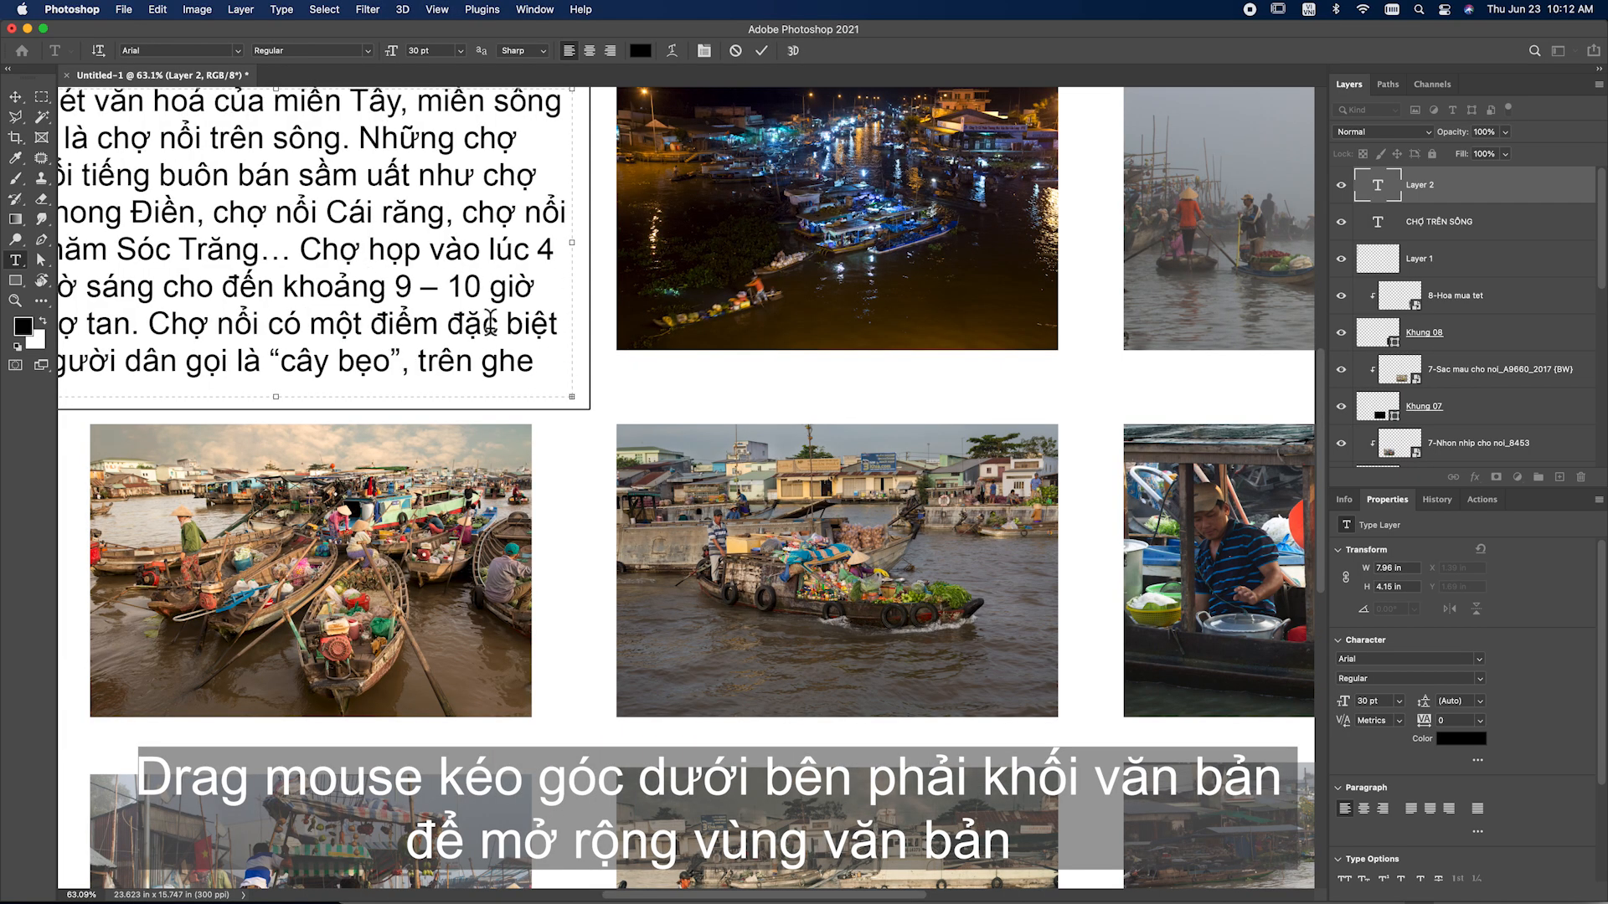
Set the whole introduction paragraph to 24 pt and move it up and to the left beneath the title, inside the bordered frame
scroll(490, 320, down, 5)
scroll(489, 323, down, 4)
scroll(489, 323, up, 5)
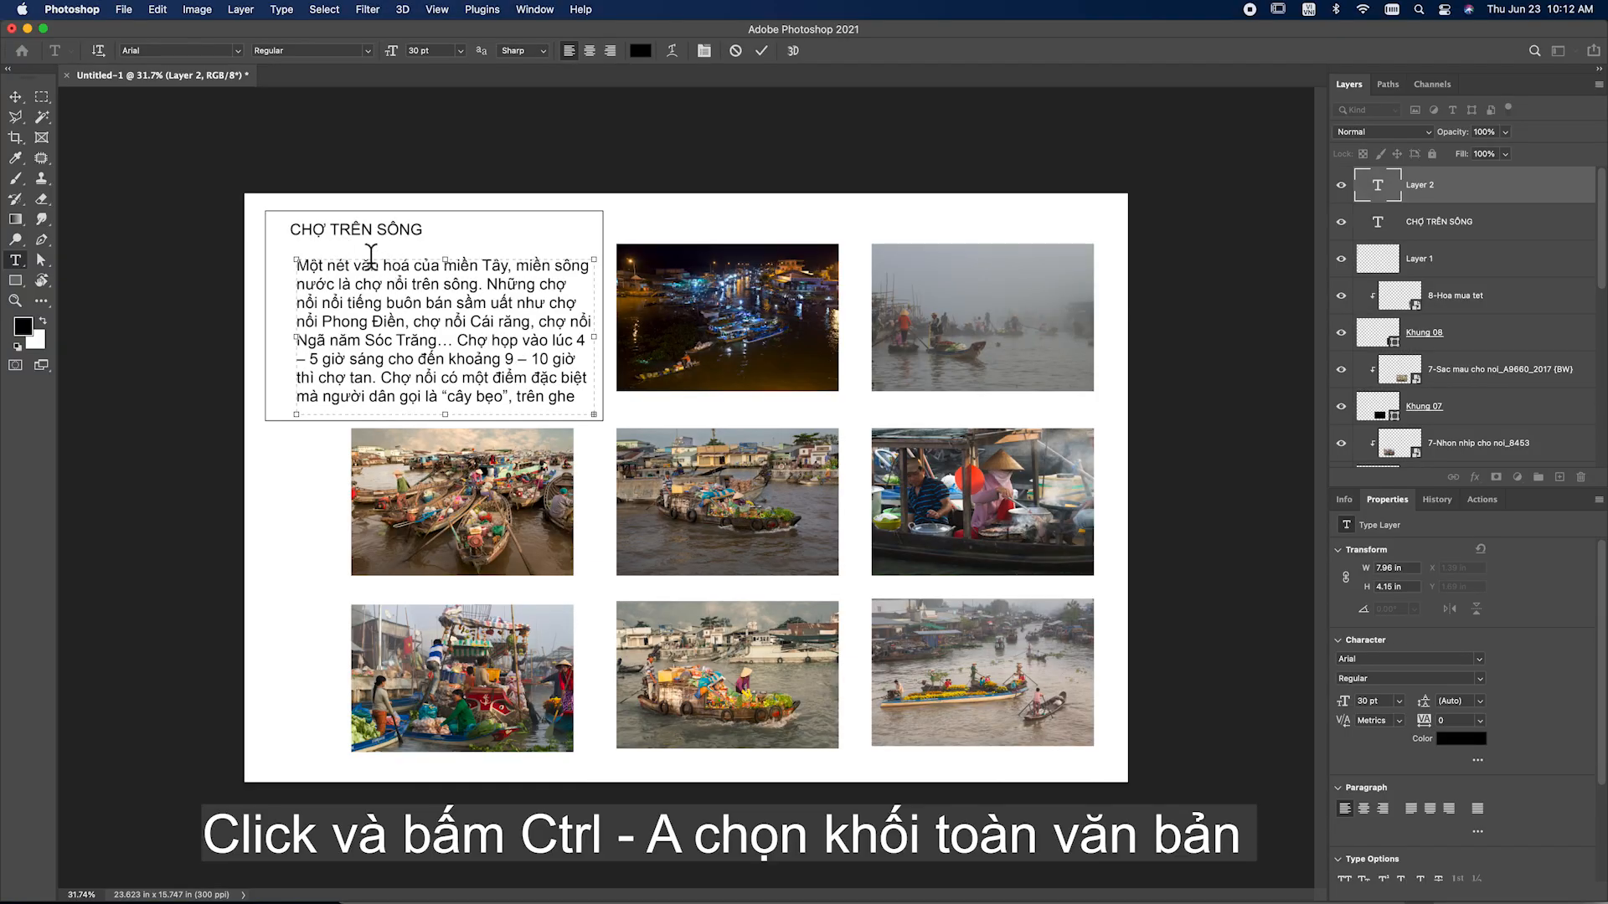
scroll(300, 266, up, 2)
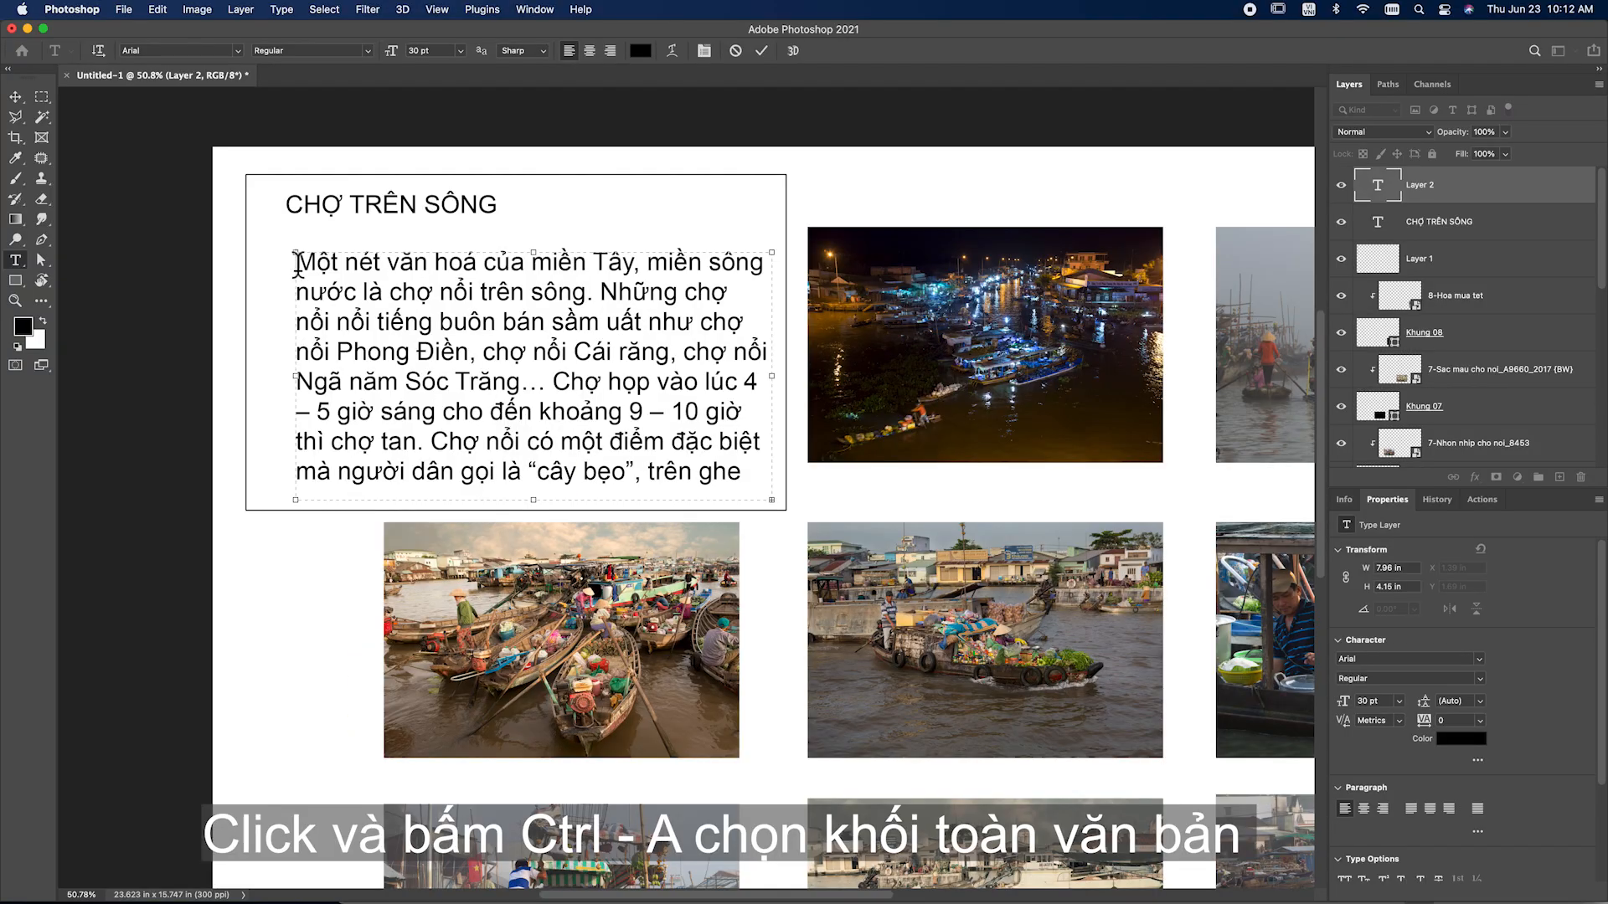
key(super+a)
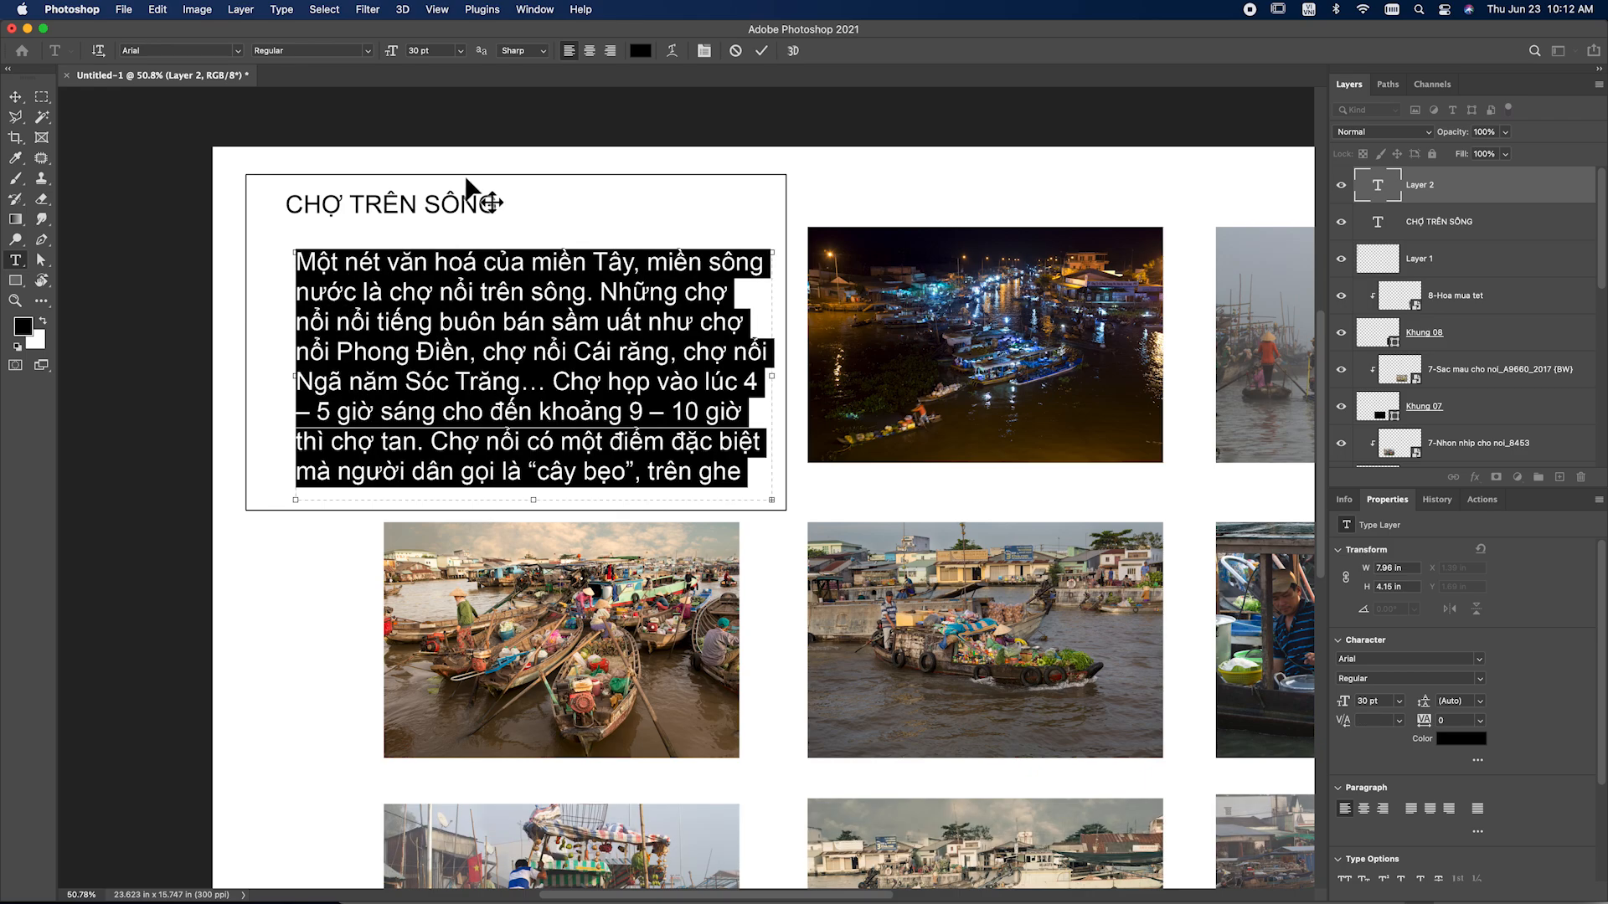
click(461, 51)
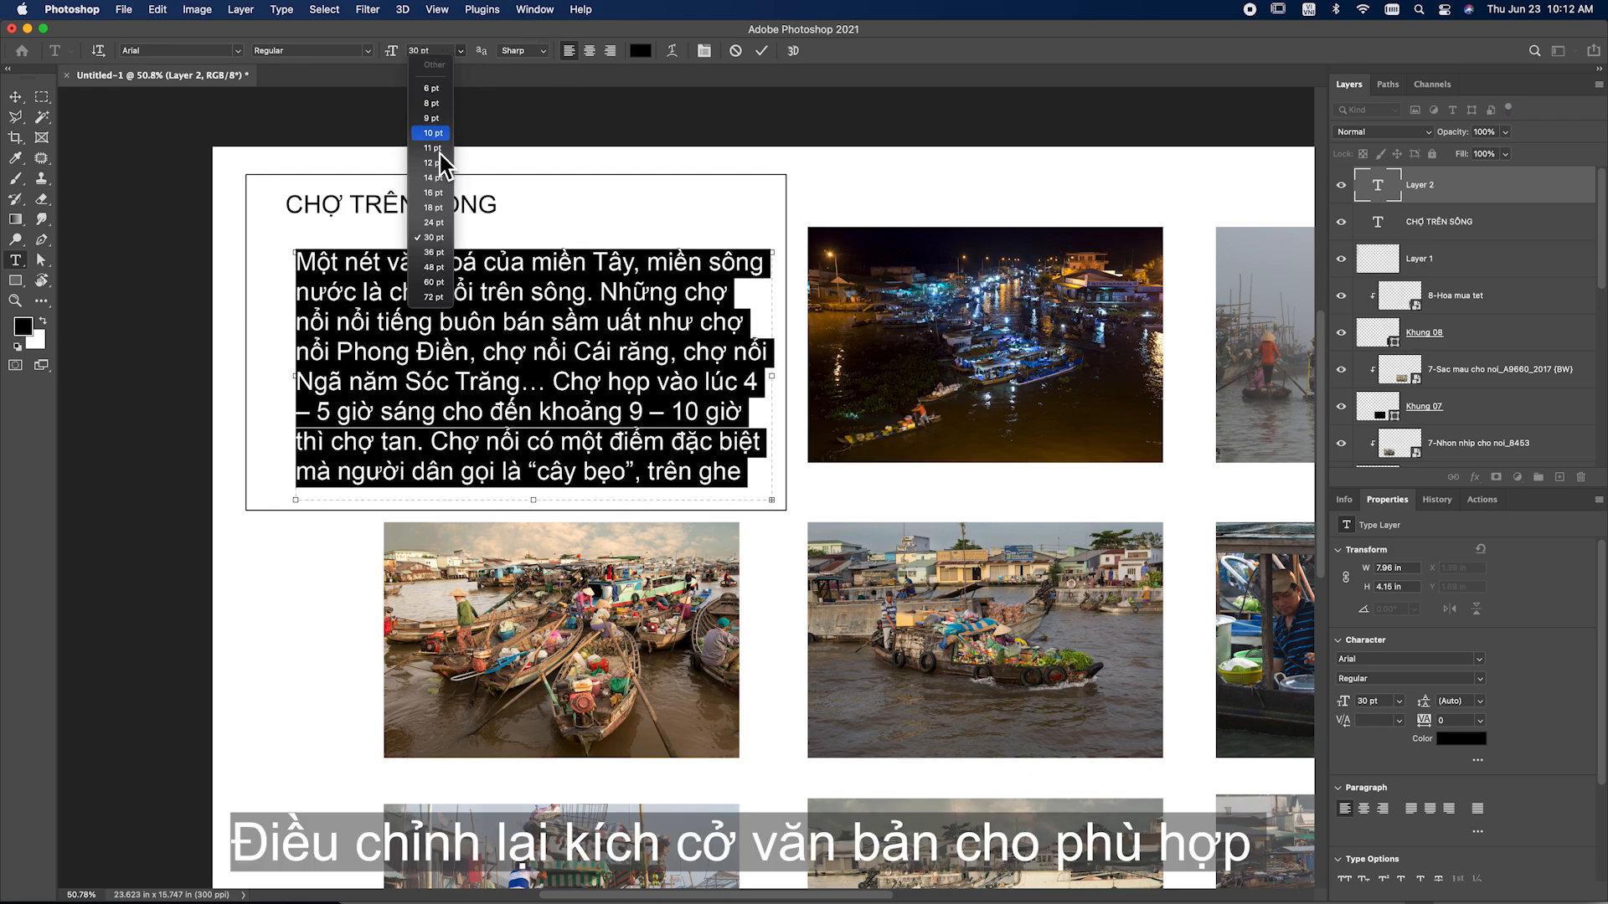
click(445, 226)
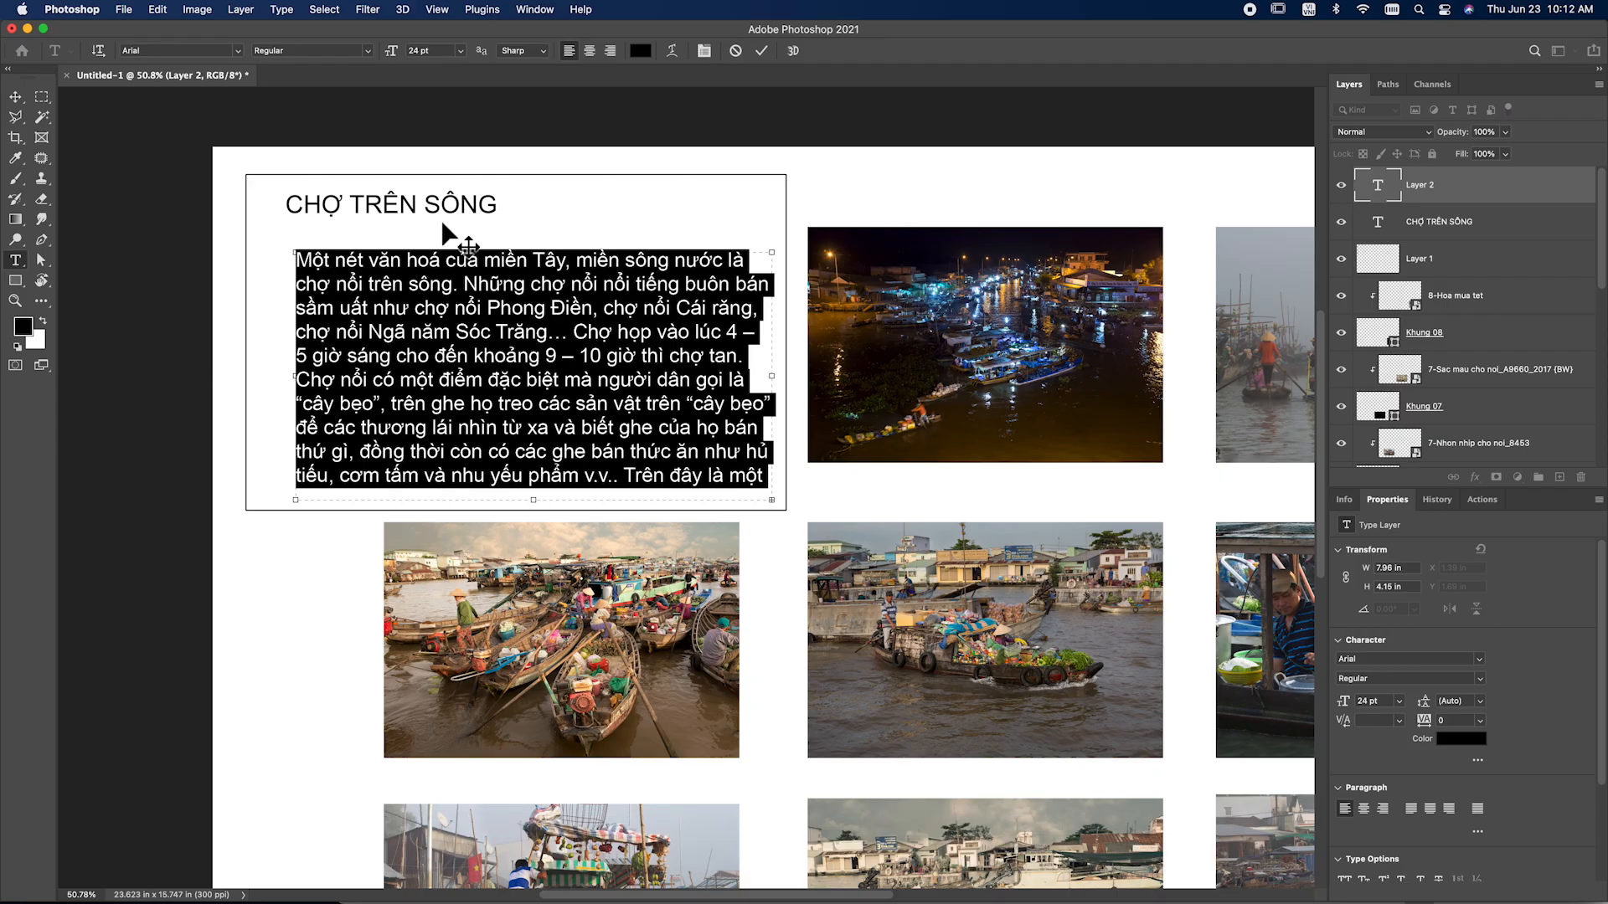
click(15, 97)
drag(424, 274, 394, 252)
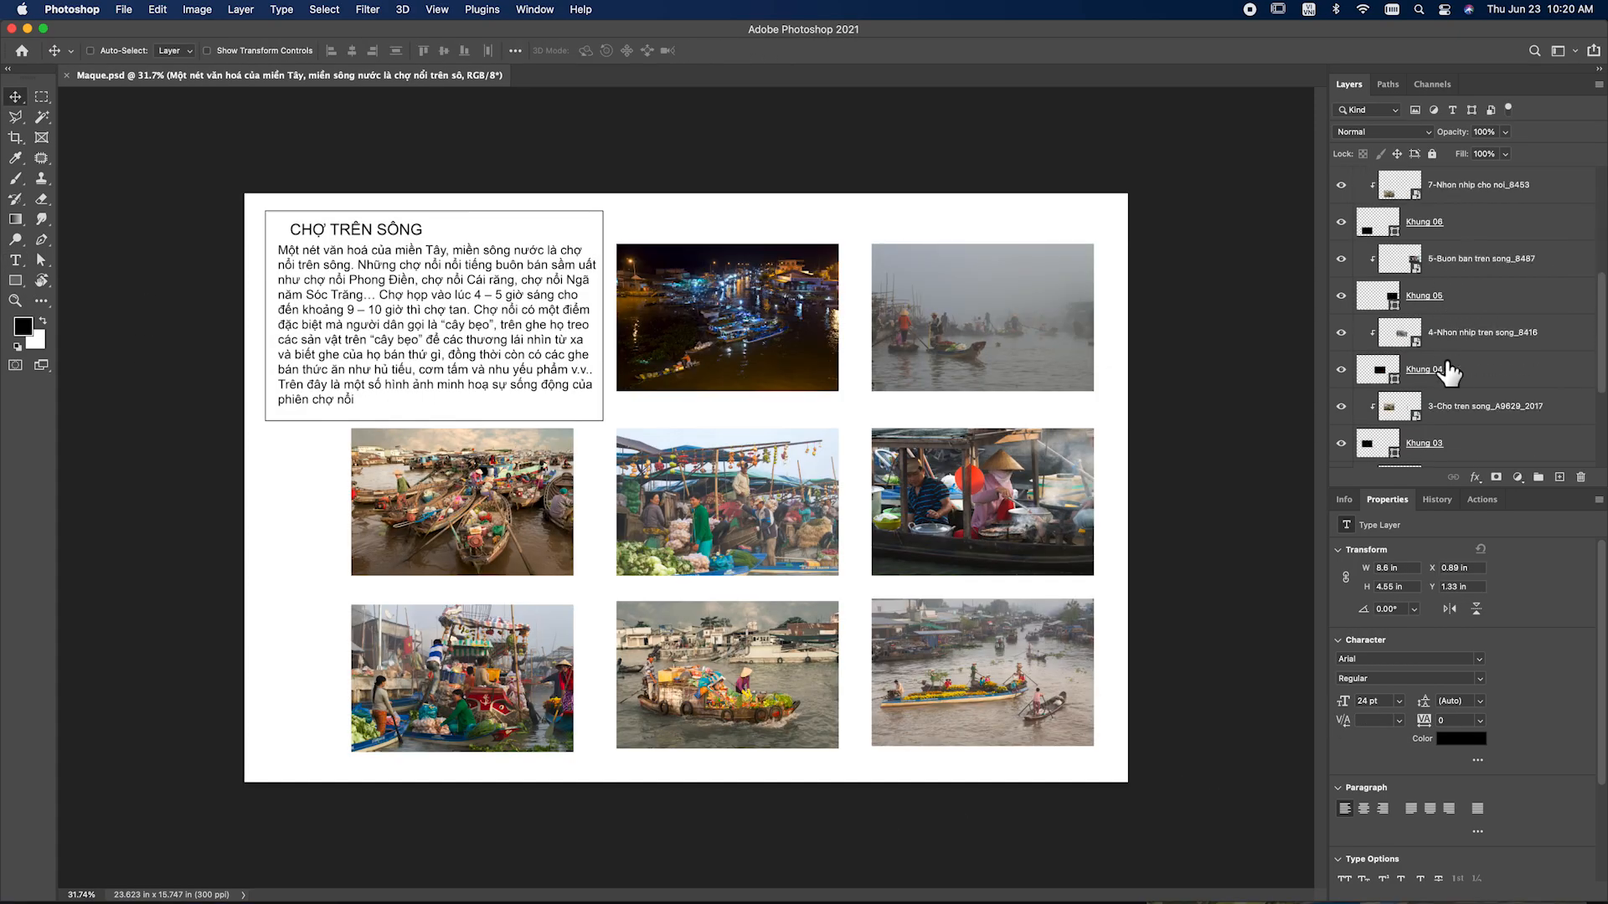
Add the caption "1. Toàn cảnh chợ nổi" beneath the night-market photo, directly above the Cho noi 23 tet Binh Than_78A0541 layer
scroll(1448, 372, down, 5)
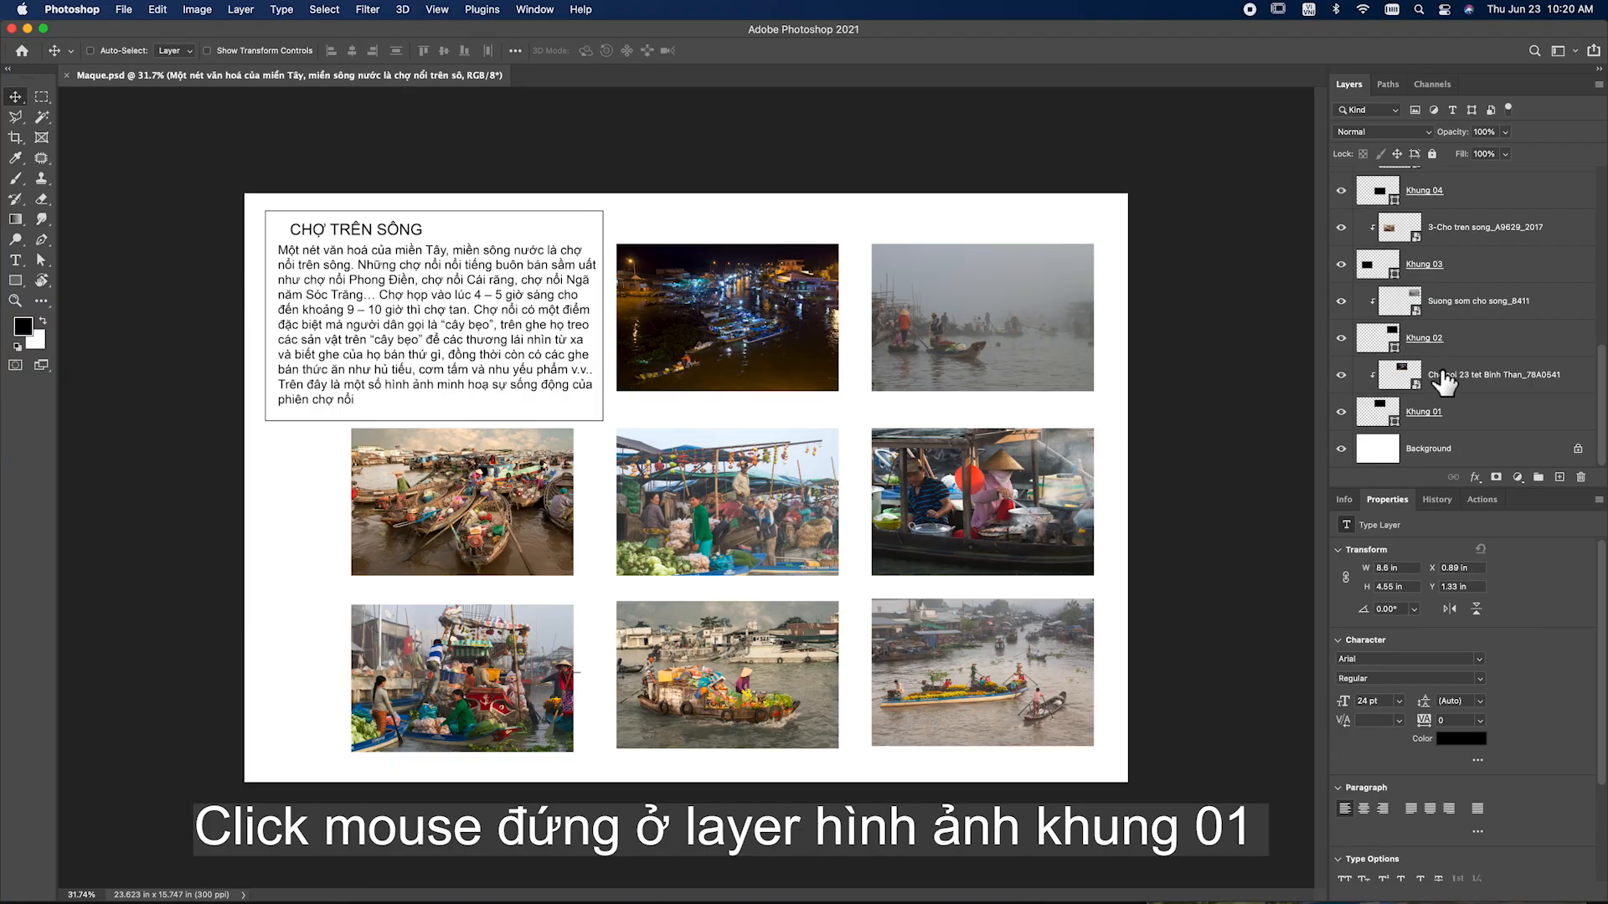
click(1446, 375)
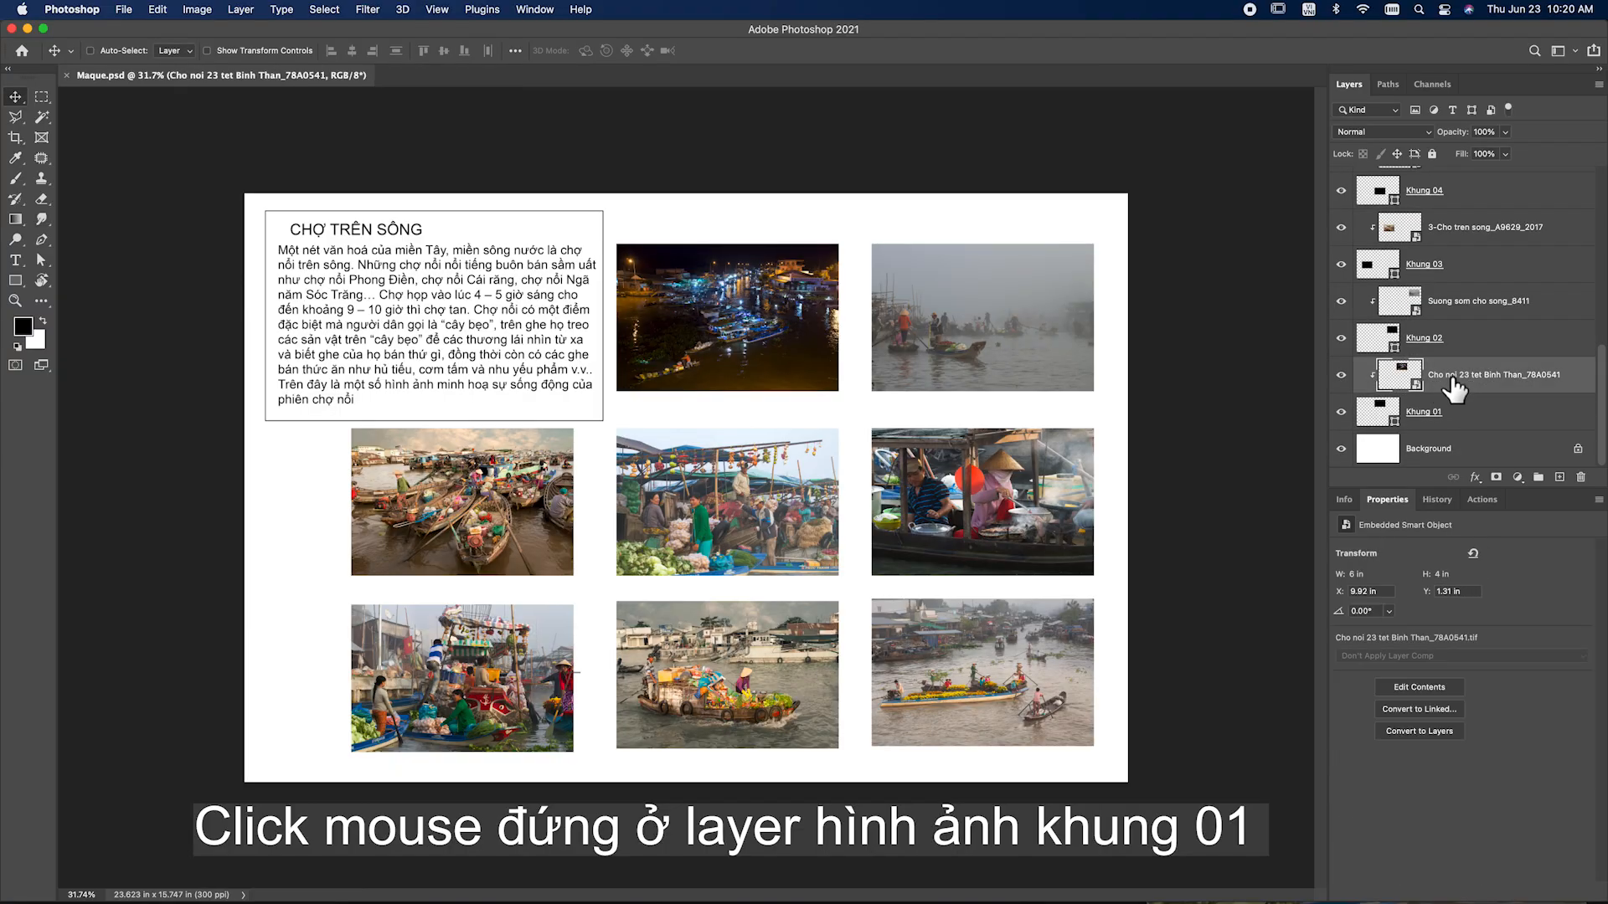
click(16, 260)
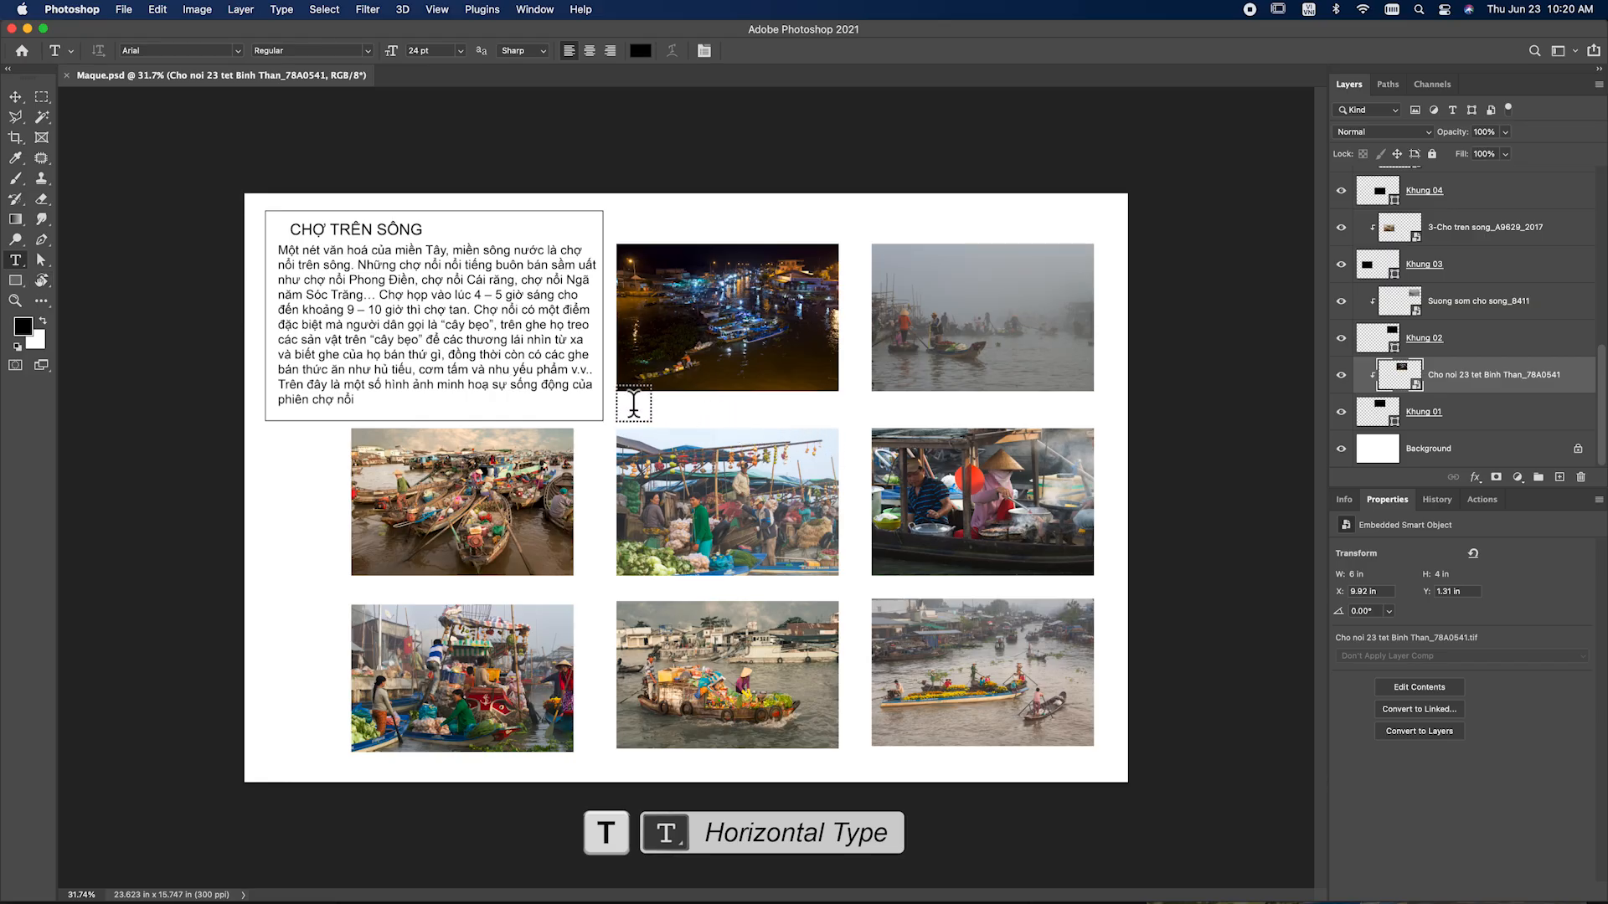
click(634, 404)
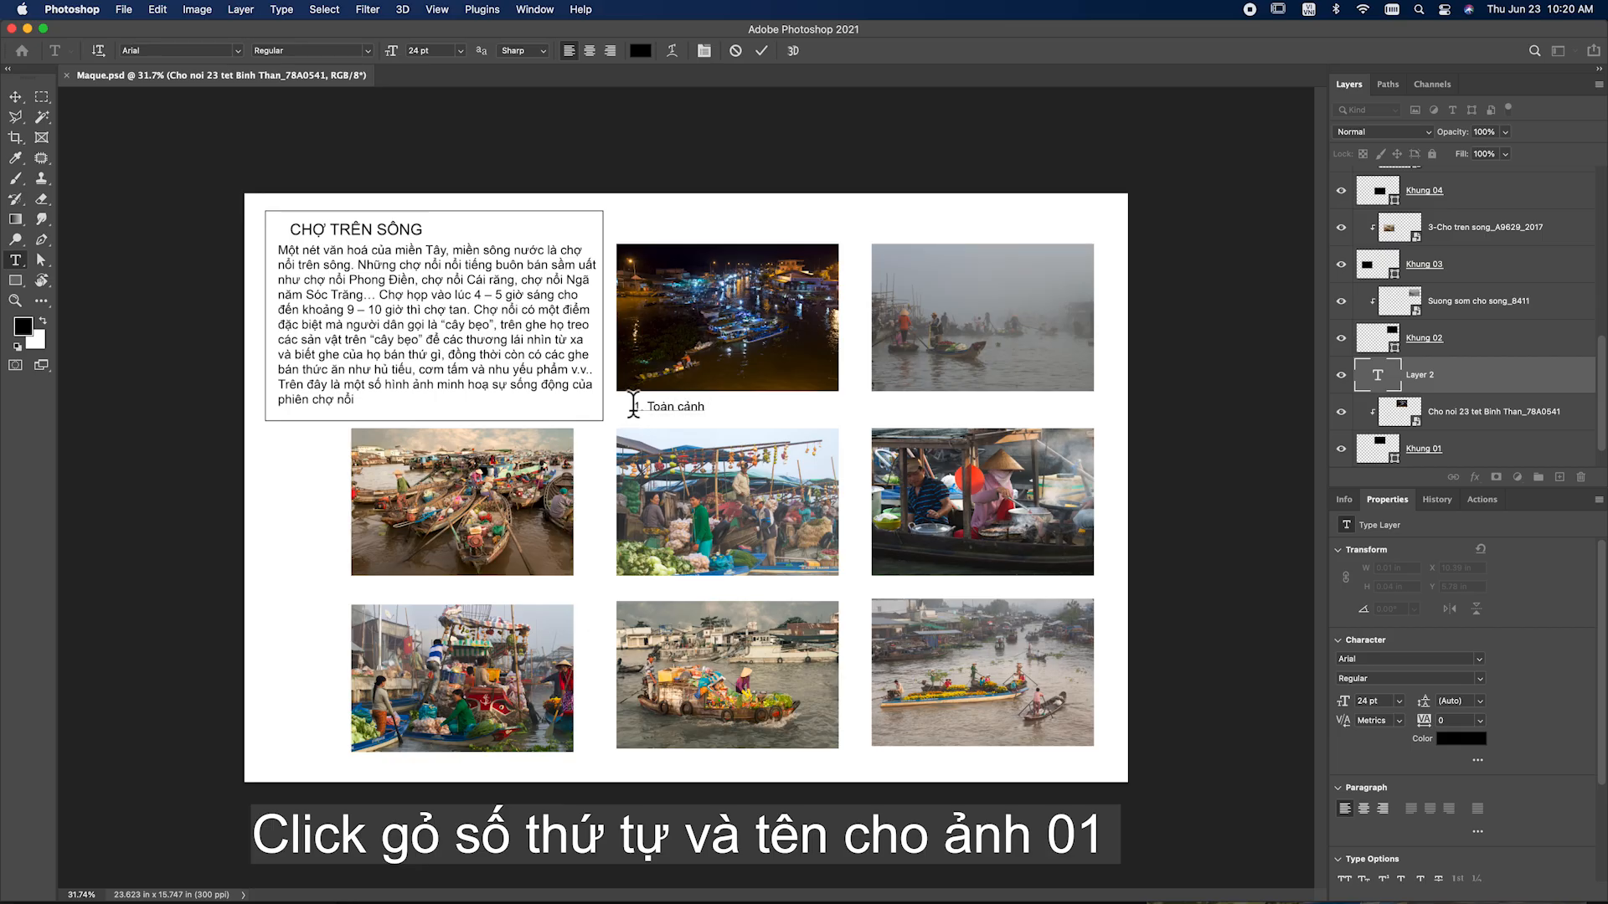
text(1. Toàn cảnh cho75)
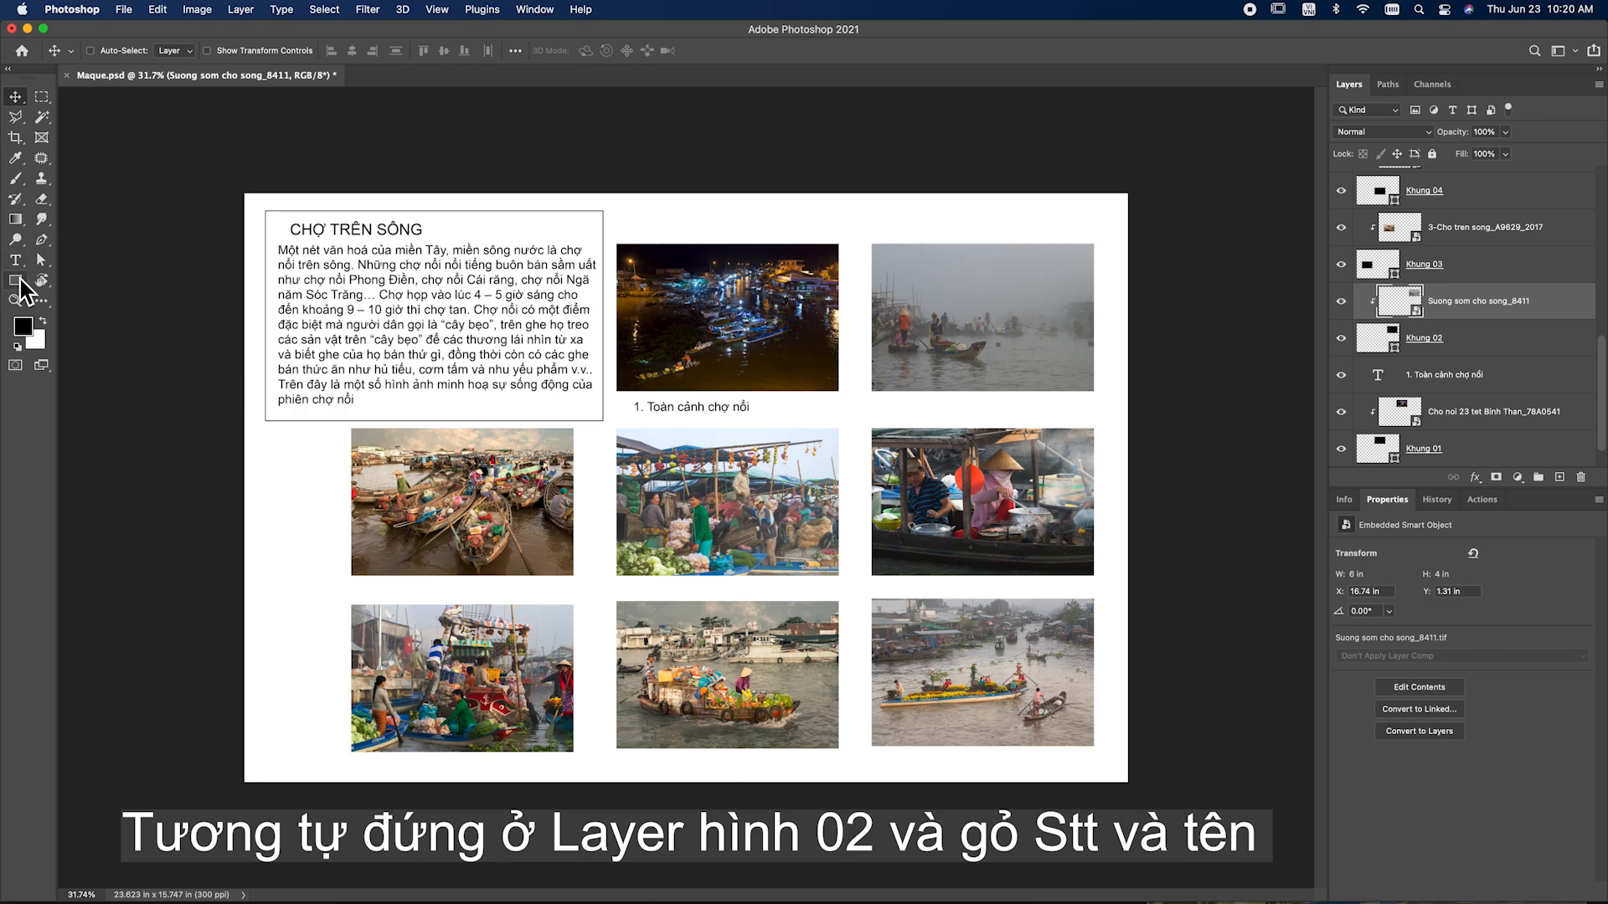
Add the caption "2. Sương sớm trên sông" beneath the misty river photo, above the Suong som cho song_8411 layer
click(22, 265)
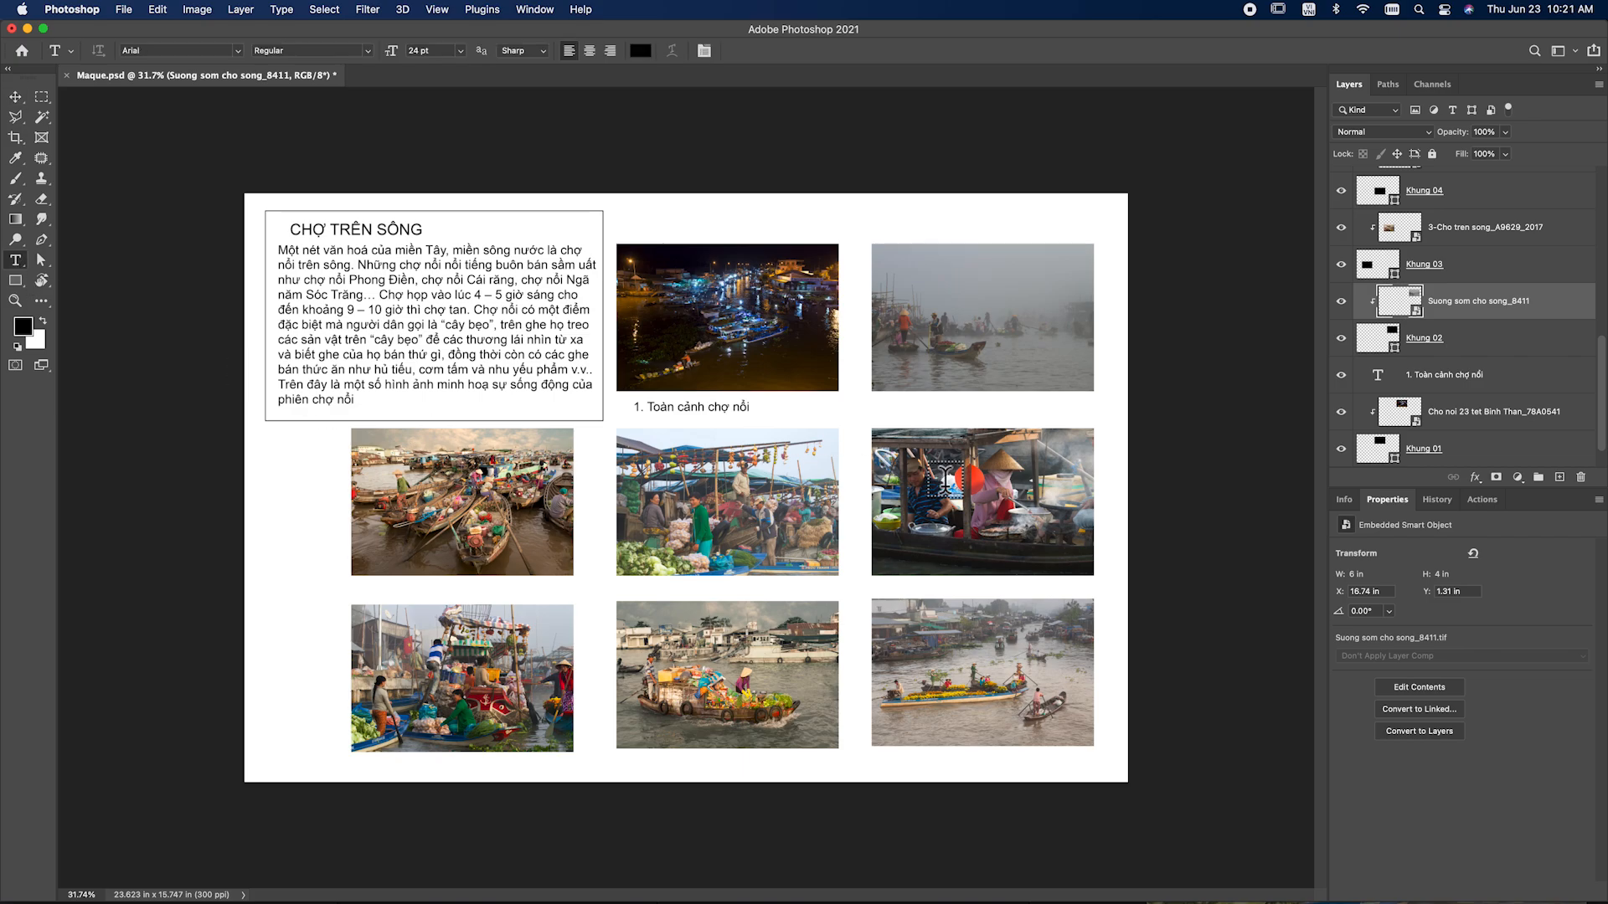
click(890, 407)
text(2. Sương sớm trên sông)
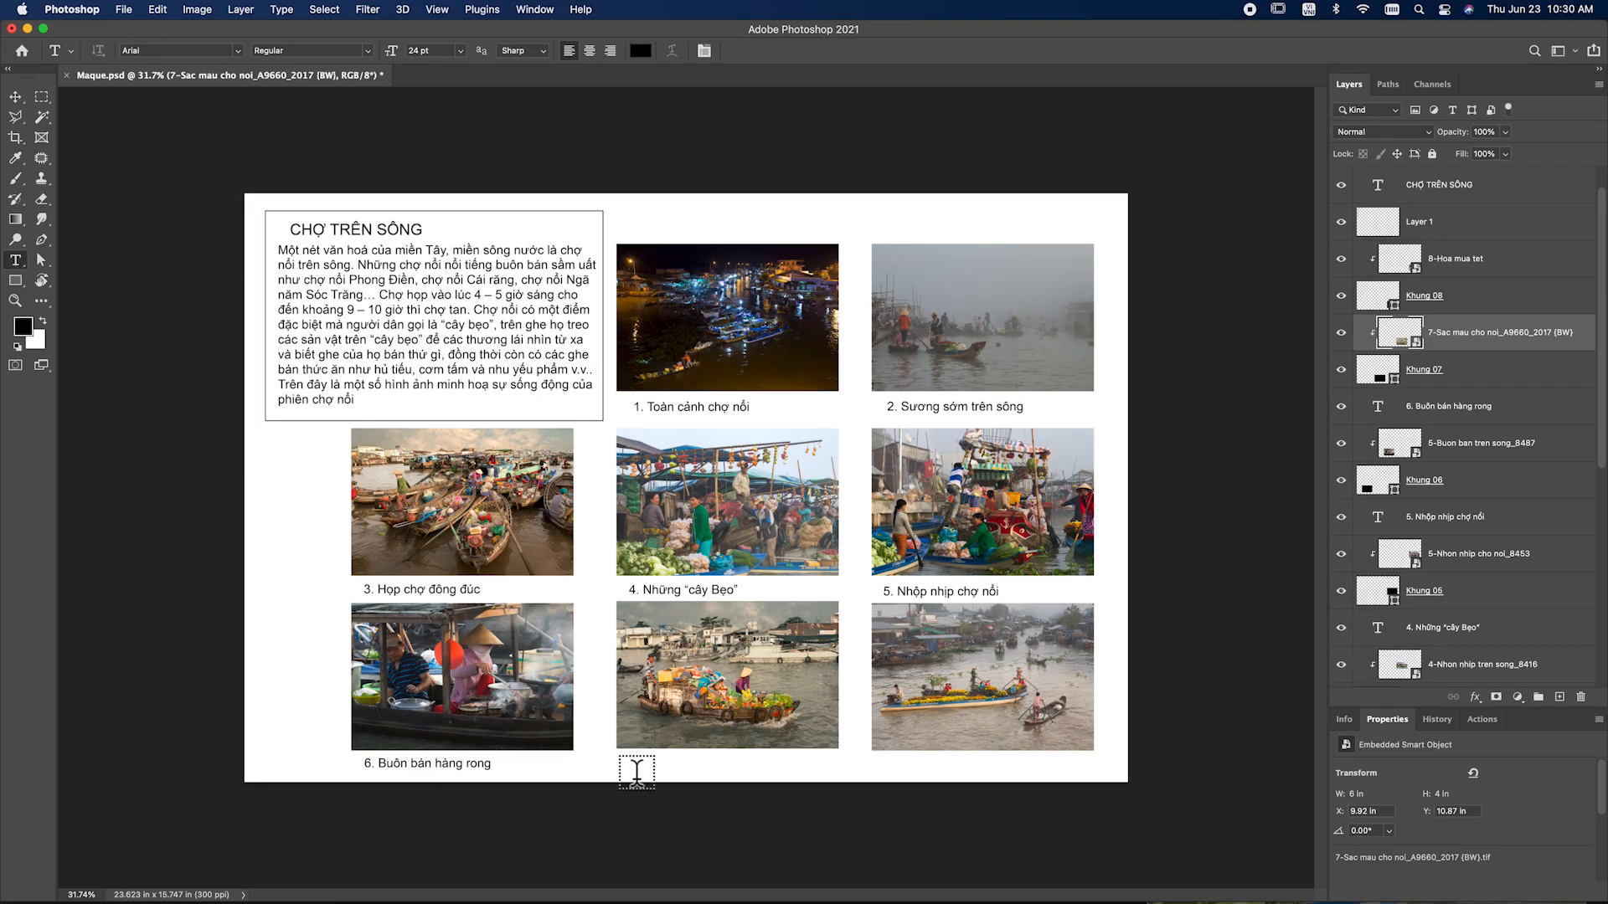
Add the caption "7. hàng nhu yếu phẩm" beneath the seventh photo in the lower row
click(624, 764)
text(7)
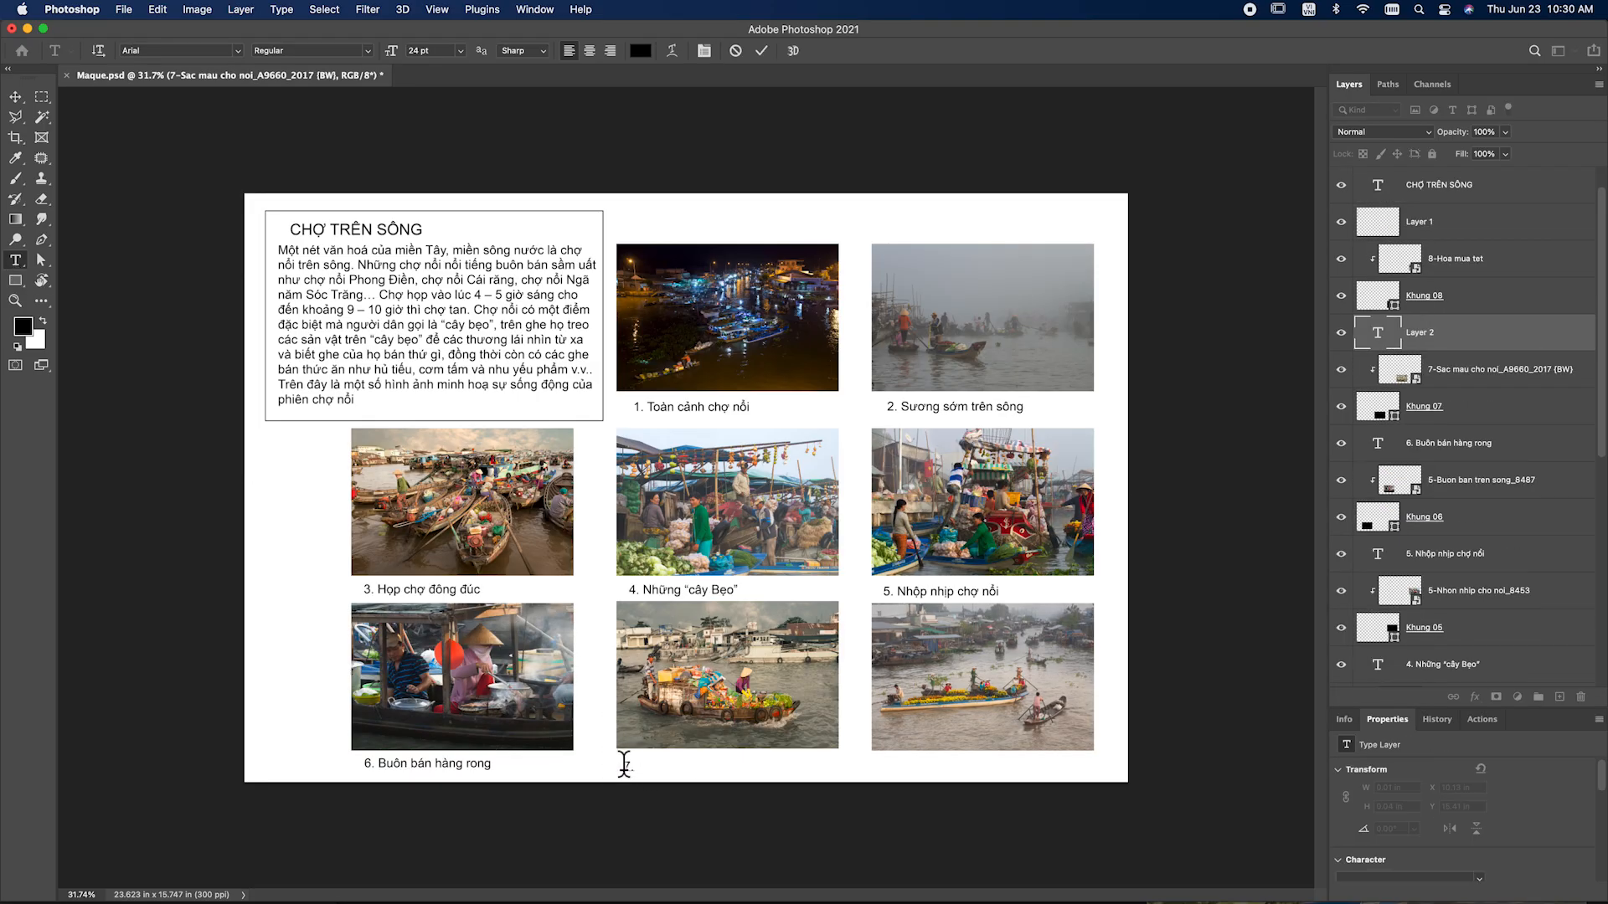
text(. hàng nhu yêu phẩm)
click(15, 96)
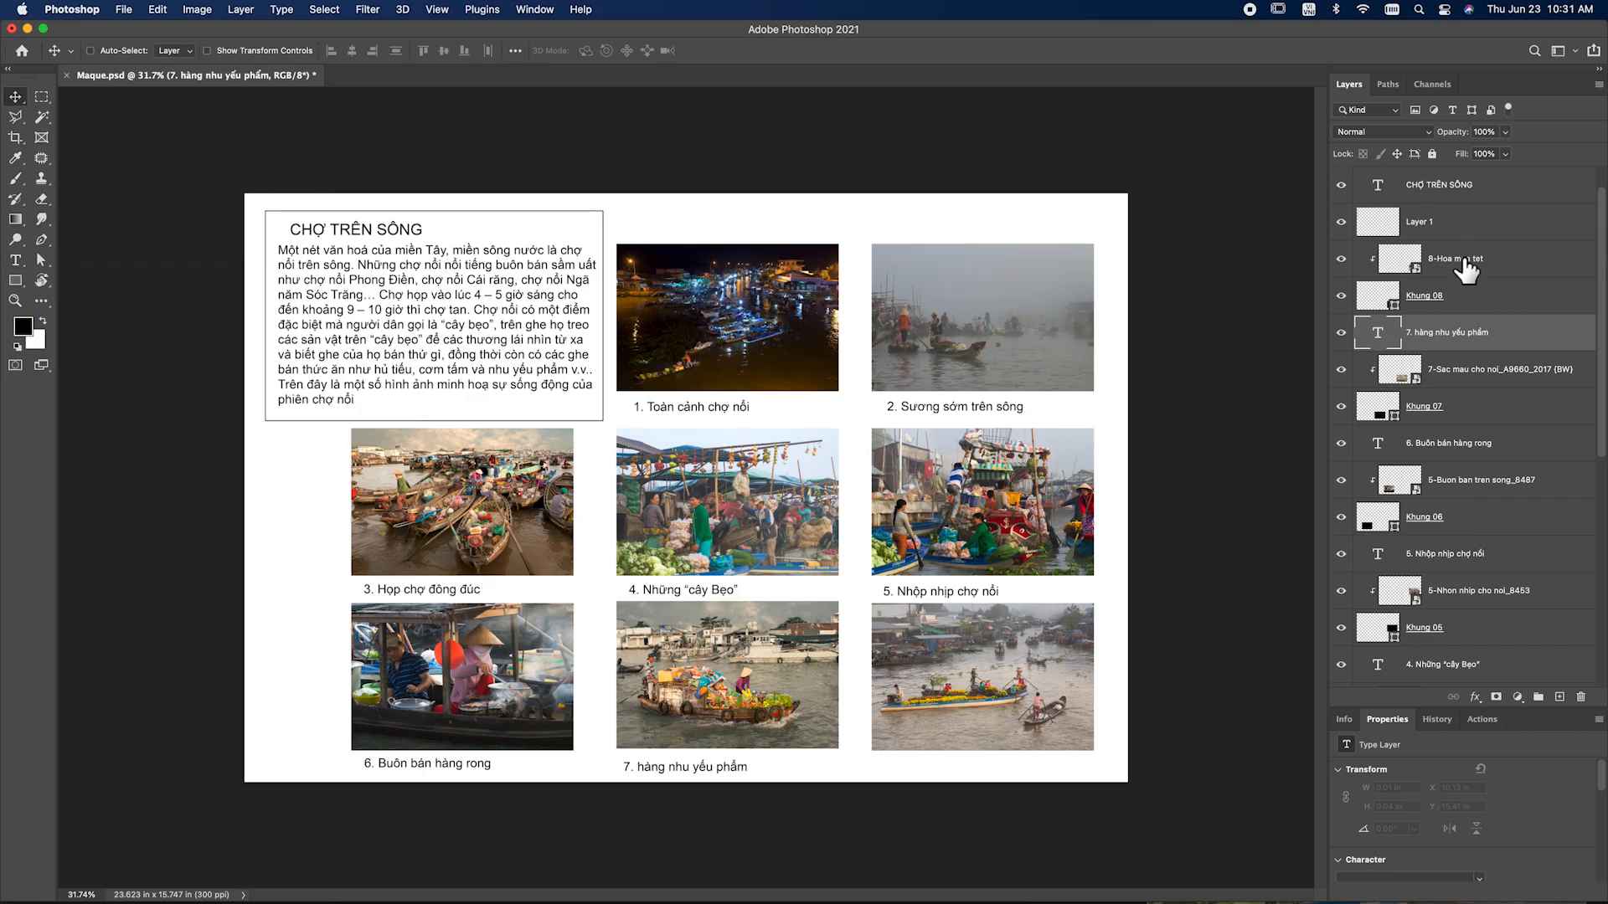
Start a caption numbered "8." beneath the eighth photo, directly above the 8-Hoa mua tet layer
click(1462, 260)
click(15, 260)
click(881, 764)
text(8.)
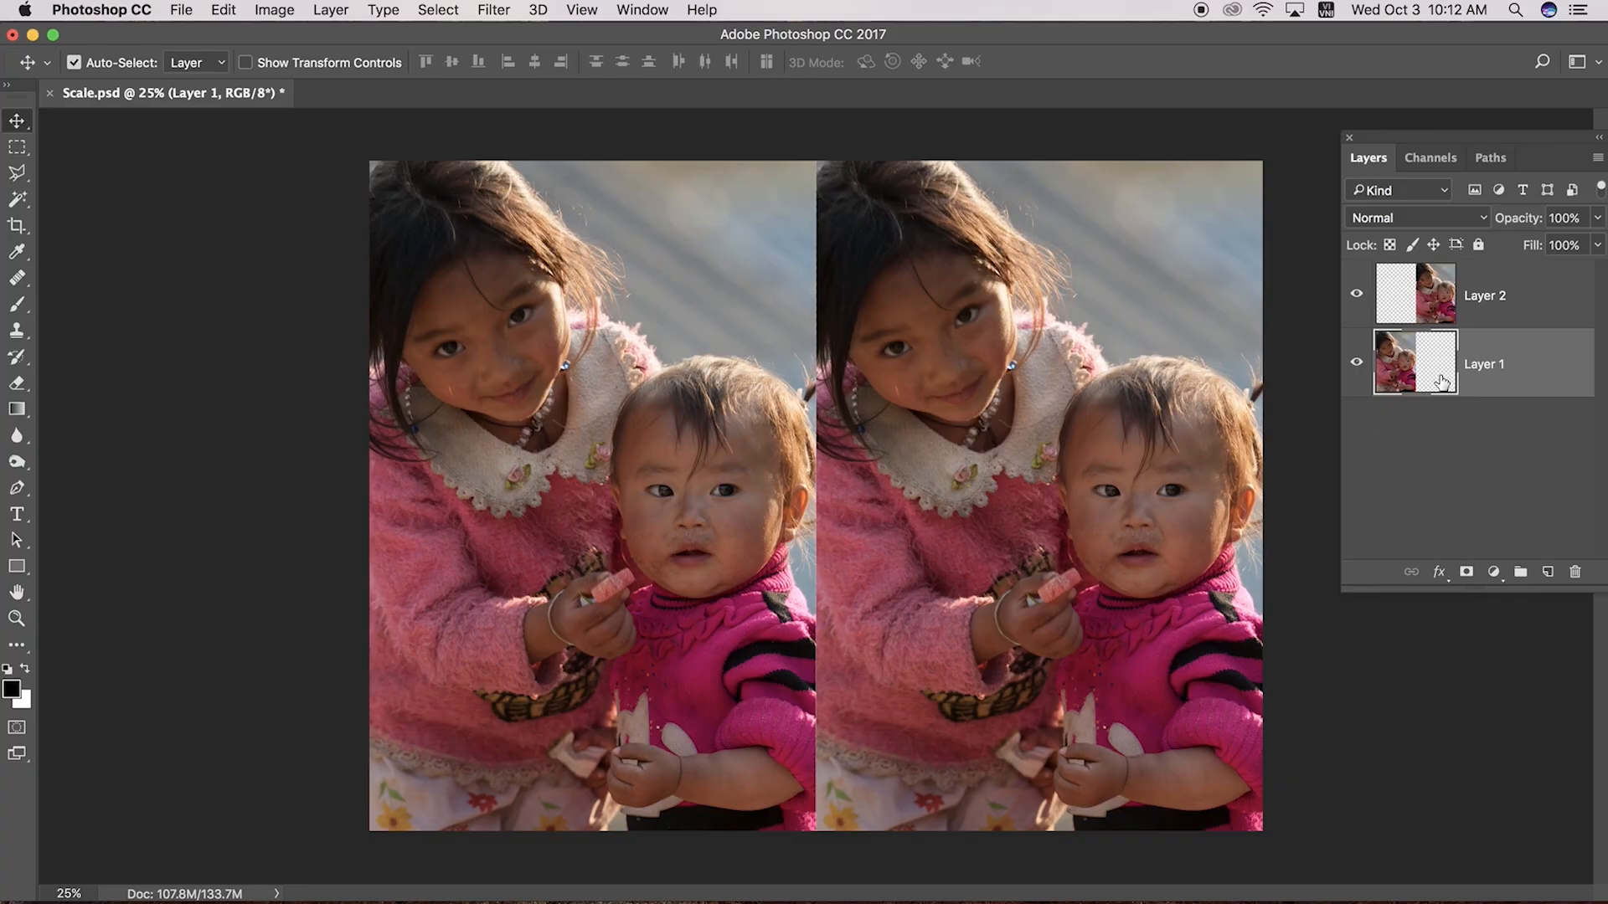
In Scale.psd, convert Layer 1 to a Smart Object
right_click(1529, 370)
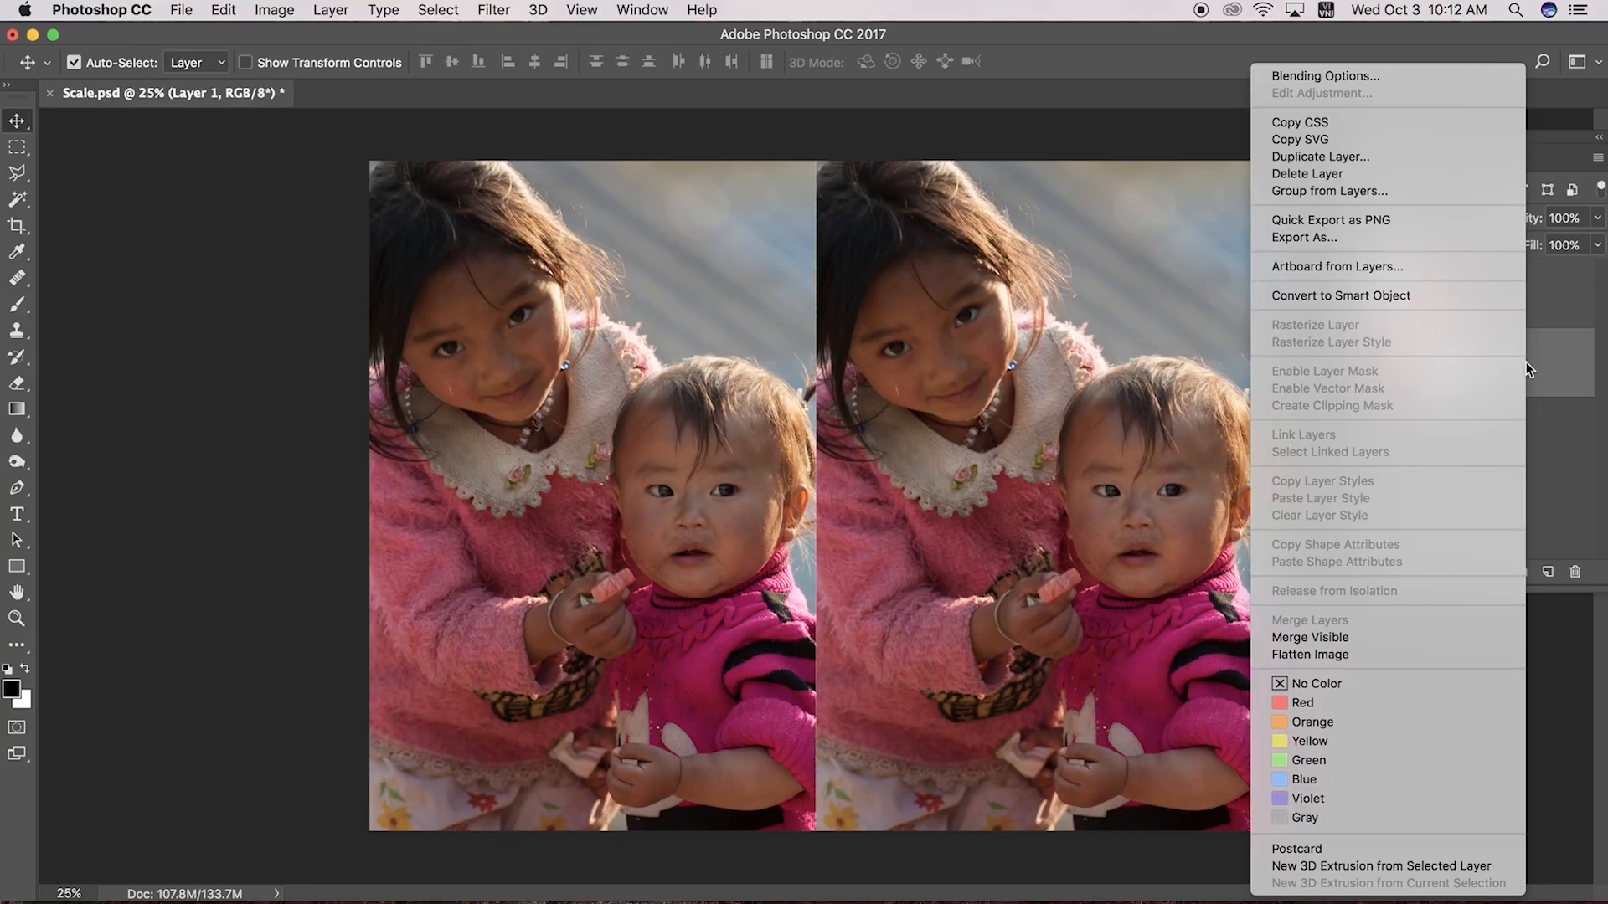
click(1423, 295)
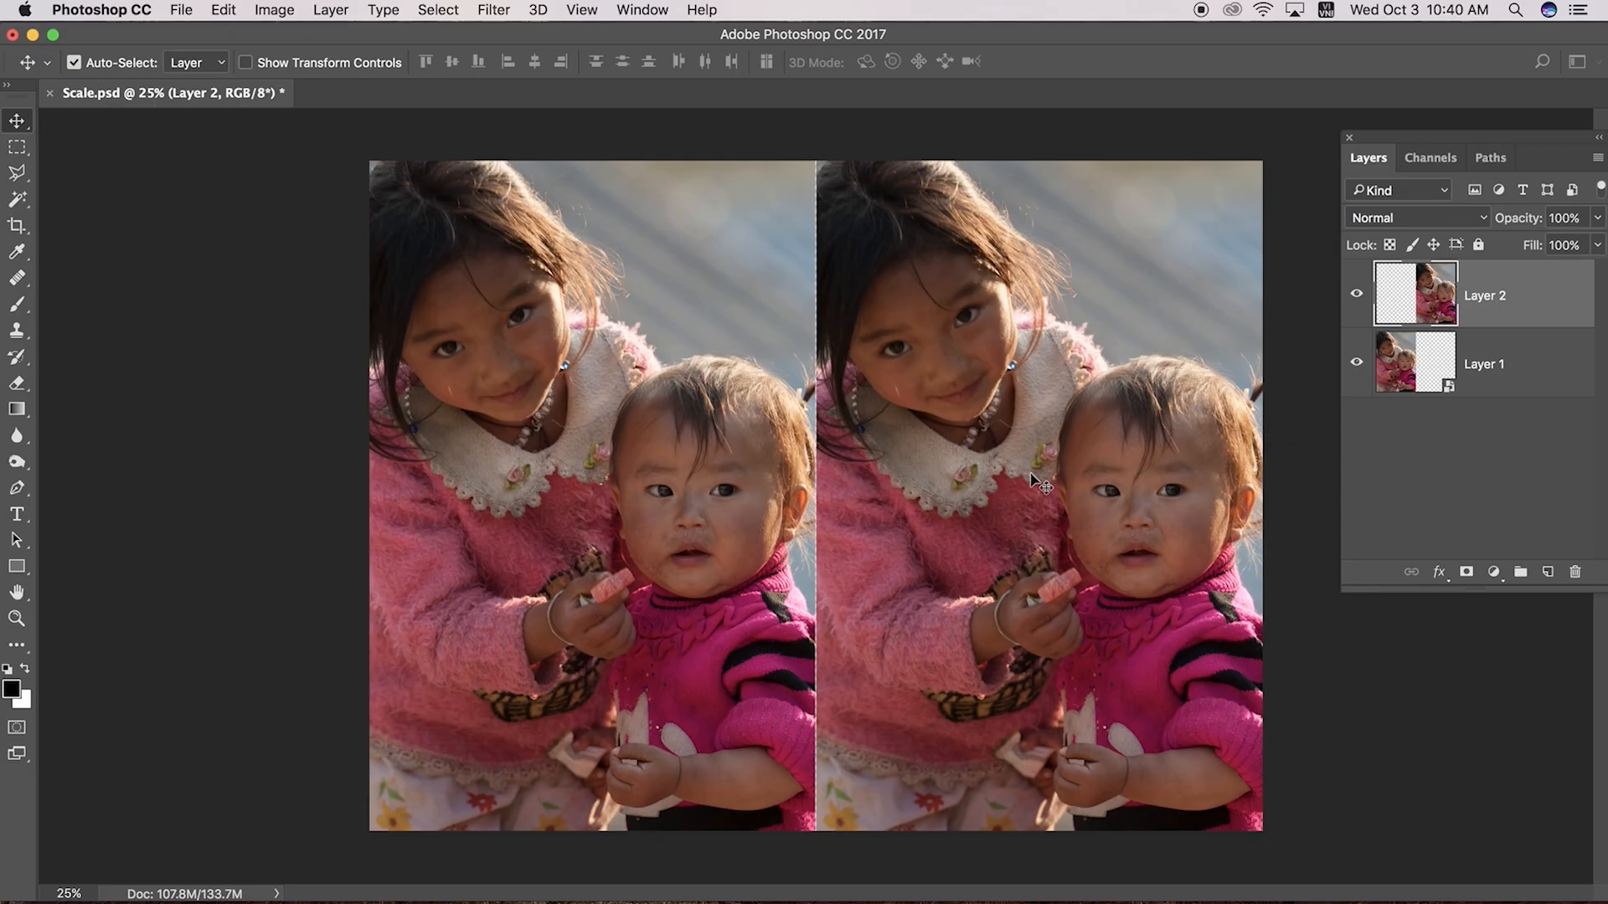
Shrink Layer 2 to about 2% around its center and commit it, and scale it back up to fill its half of the canvas
key(ctrl+t)
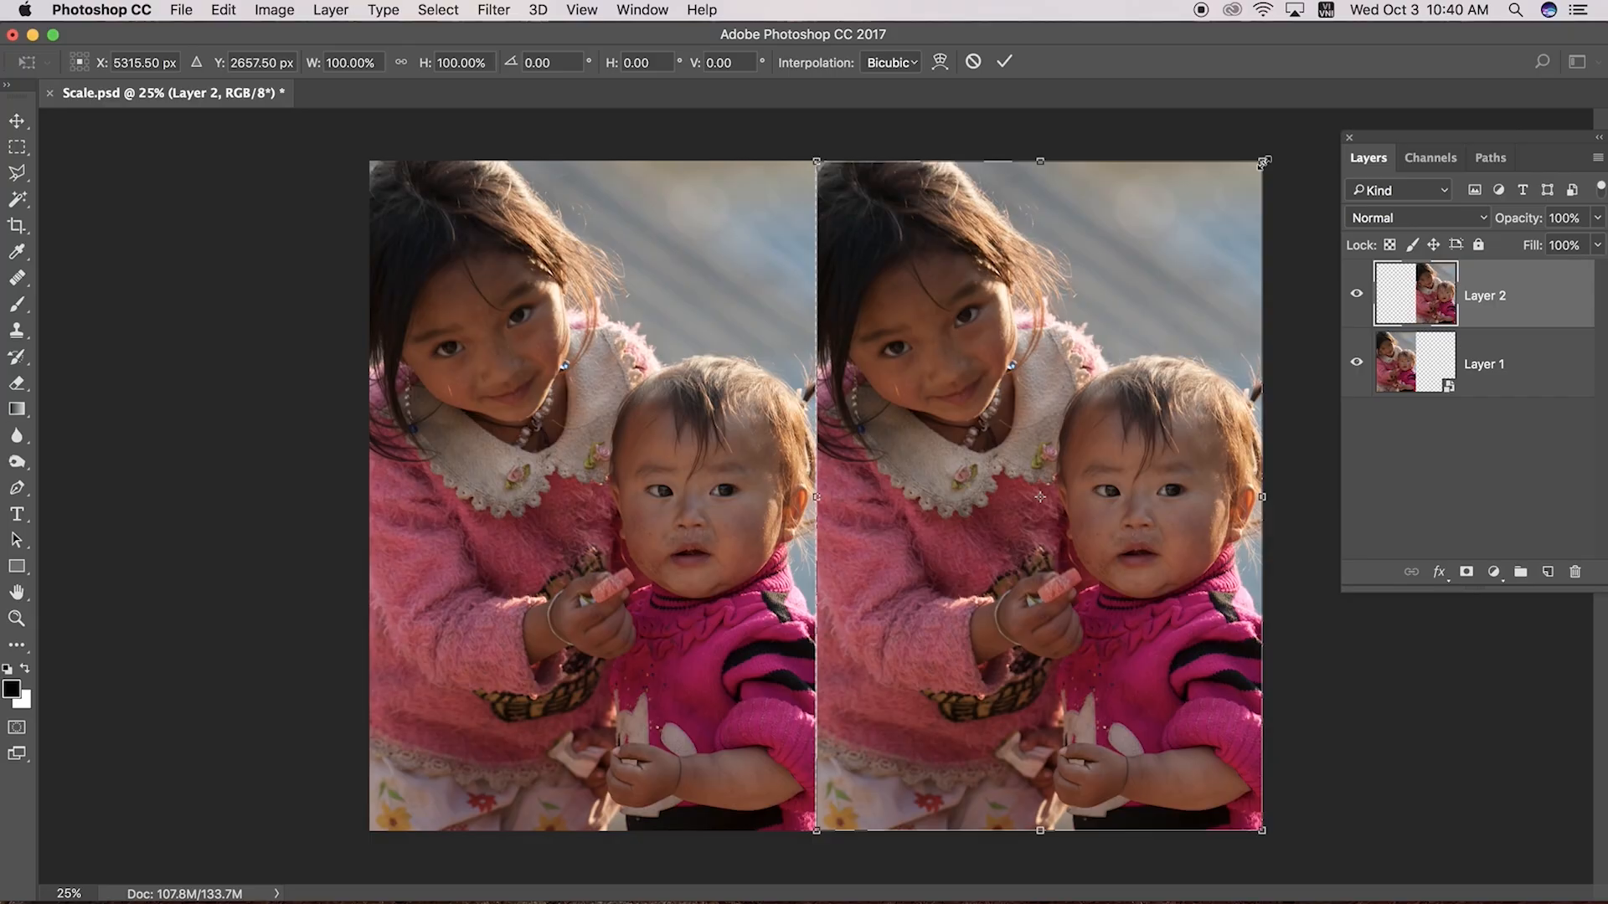
drag(1263, 162, 1042, 492)
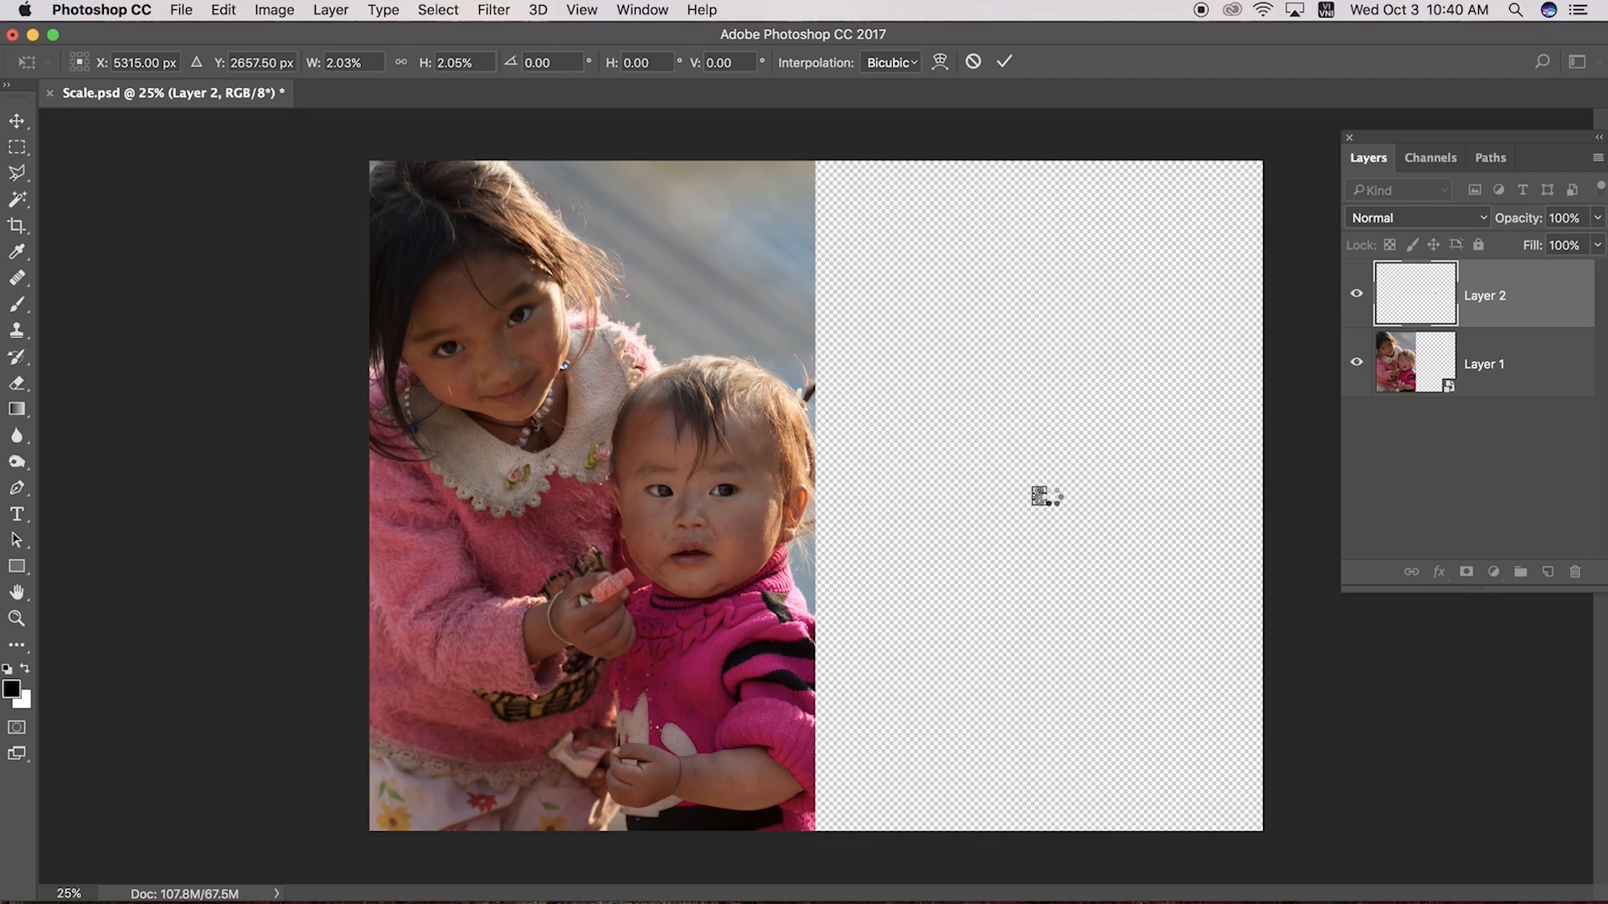
key(Return)
key(super+t)
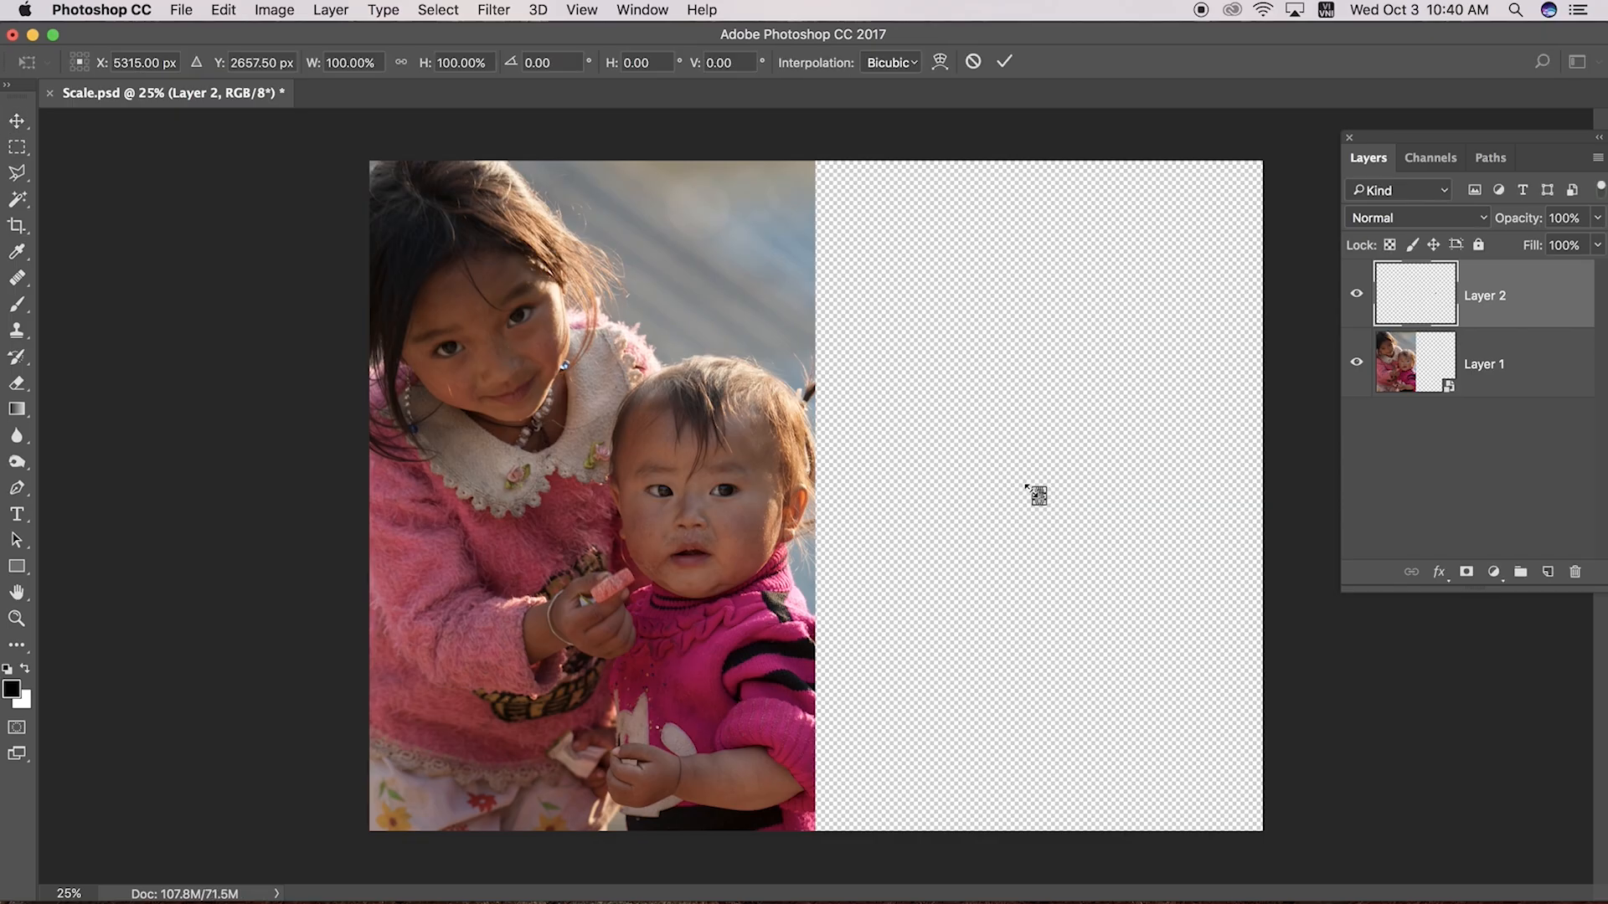
drag(1047, 487, 1293, 173)
key(Return)
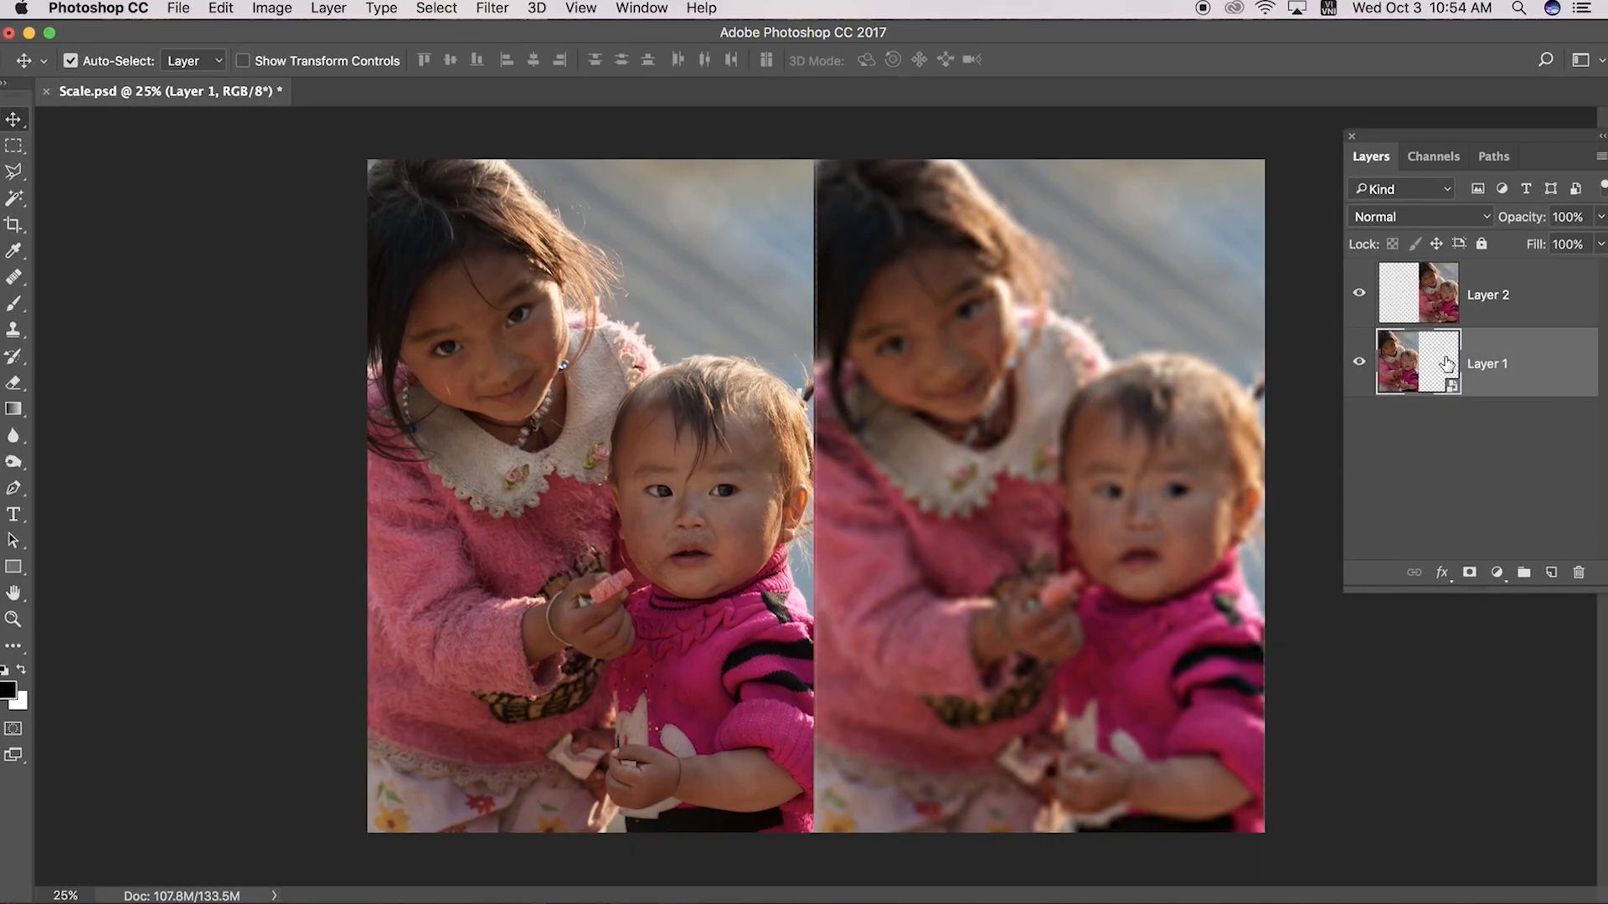
Shrink the Layer 1 Smart Object to about 2.7% around its center and commit it, and scale it back up to about 101%
key(super+t)
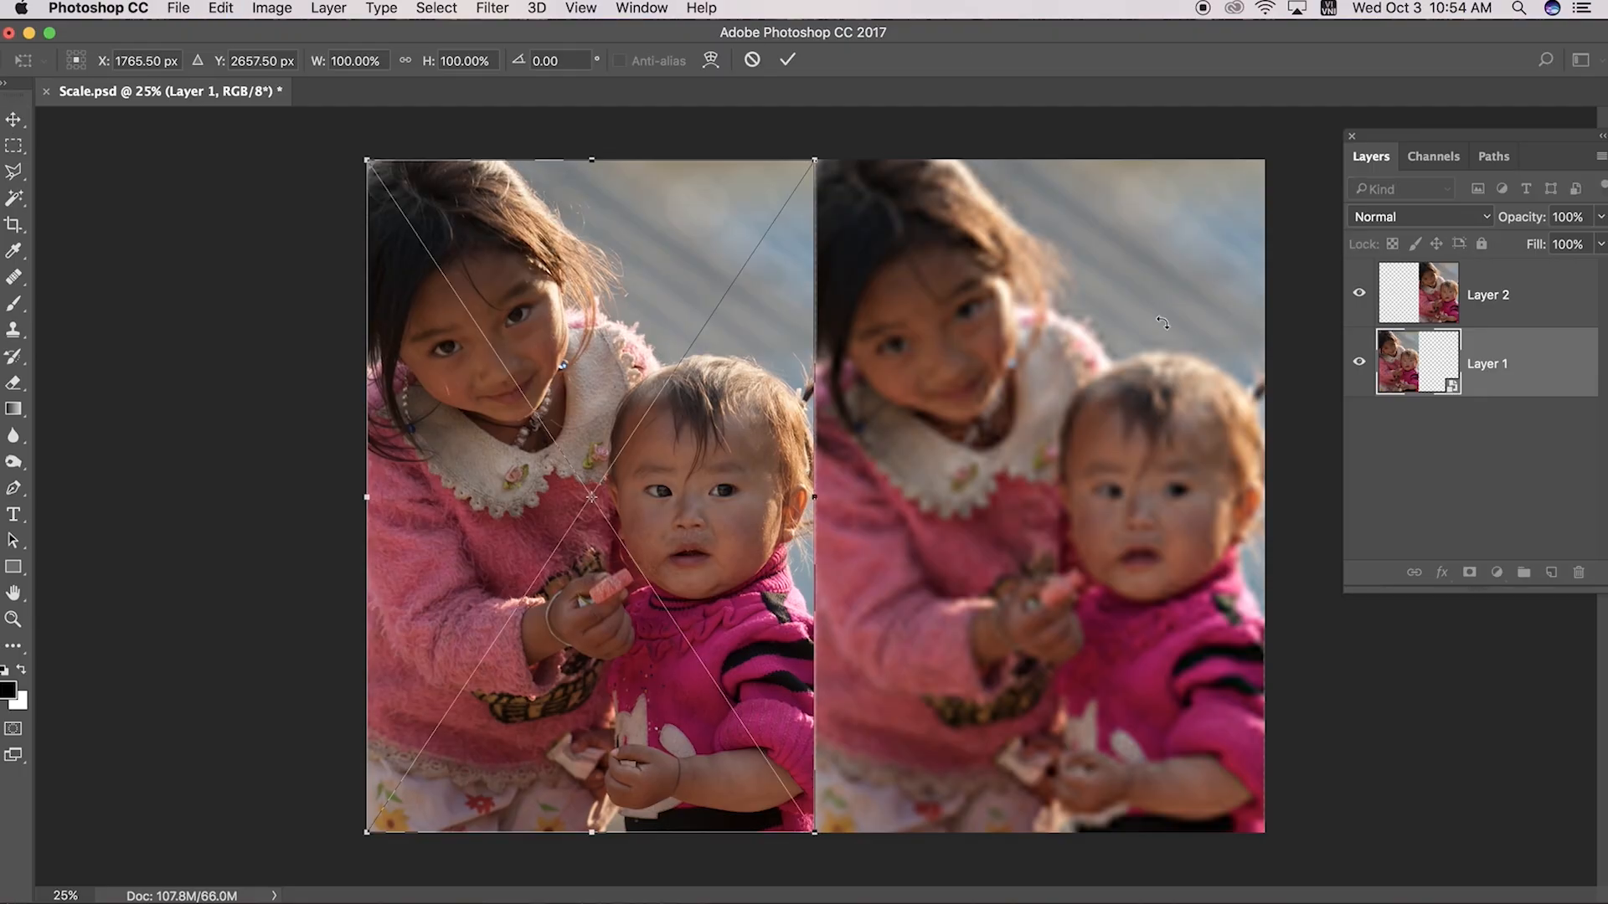
drag(814, 160, 634, 515)
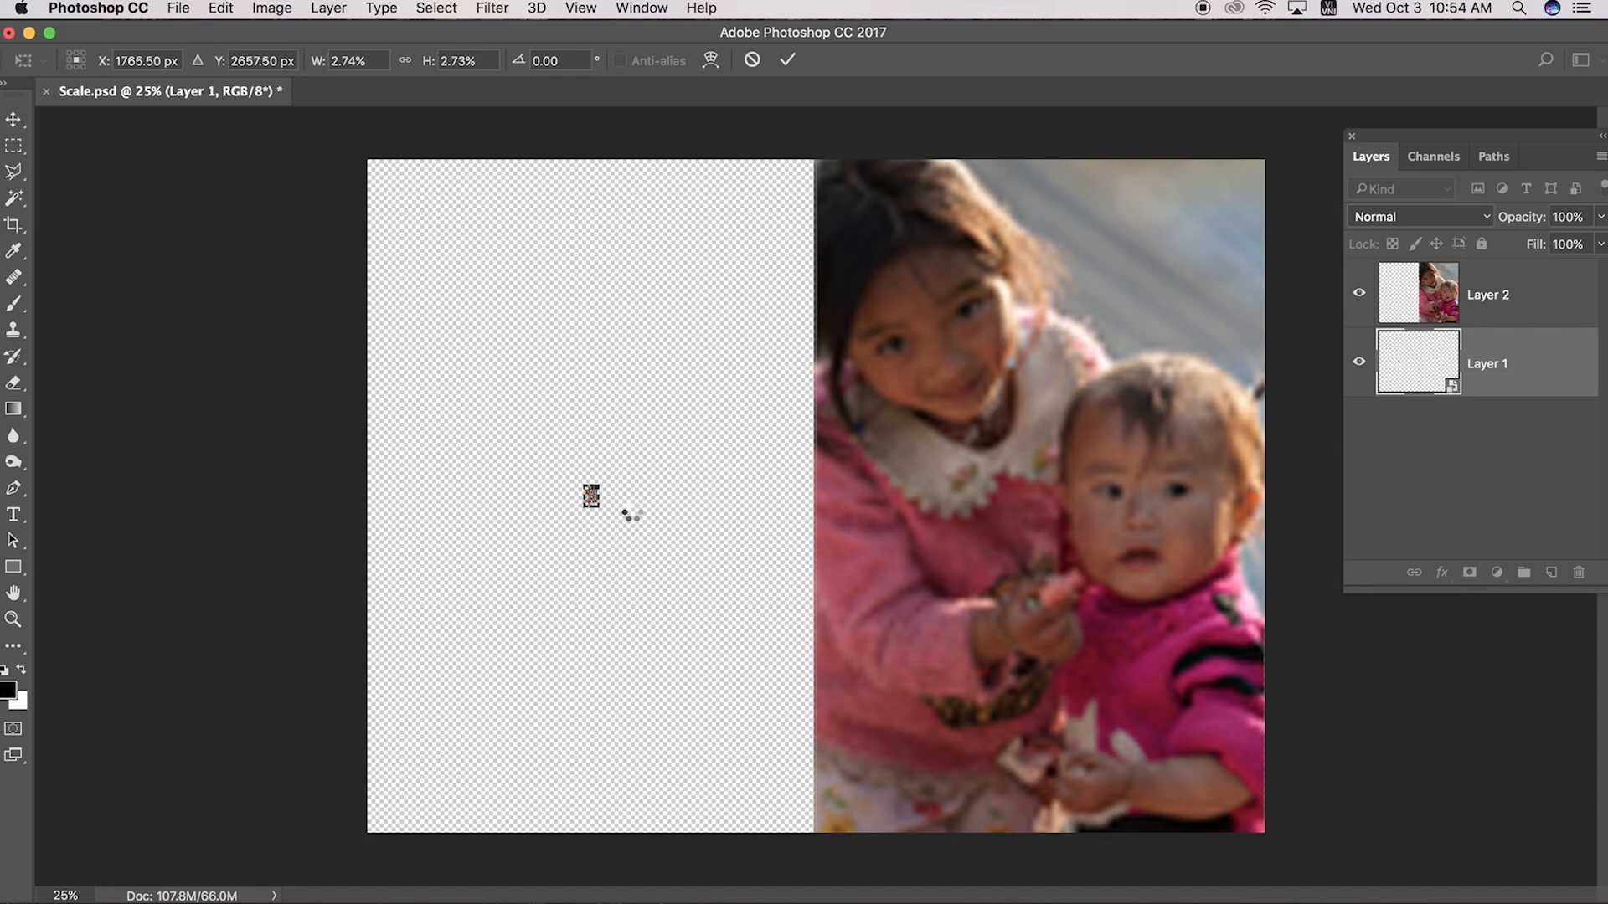
key(Return)
key(super+t)
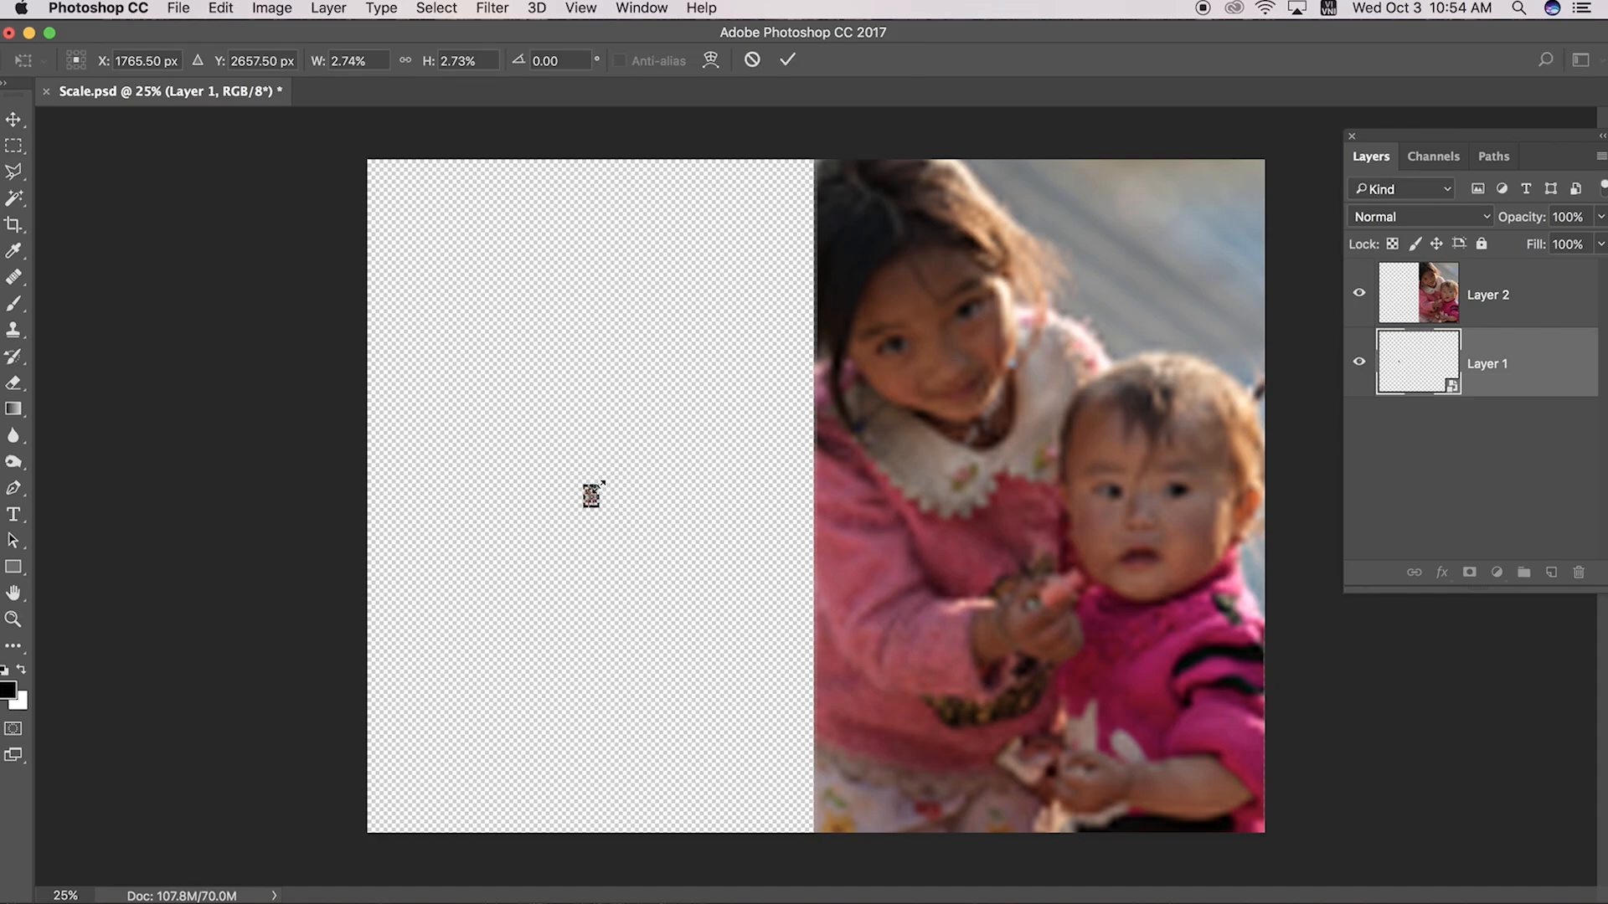
drag(602, 483, 862, 184)
key(Return)
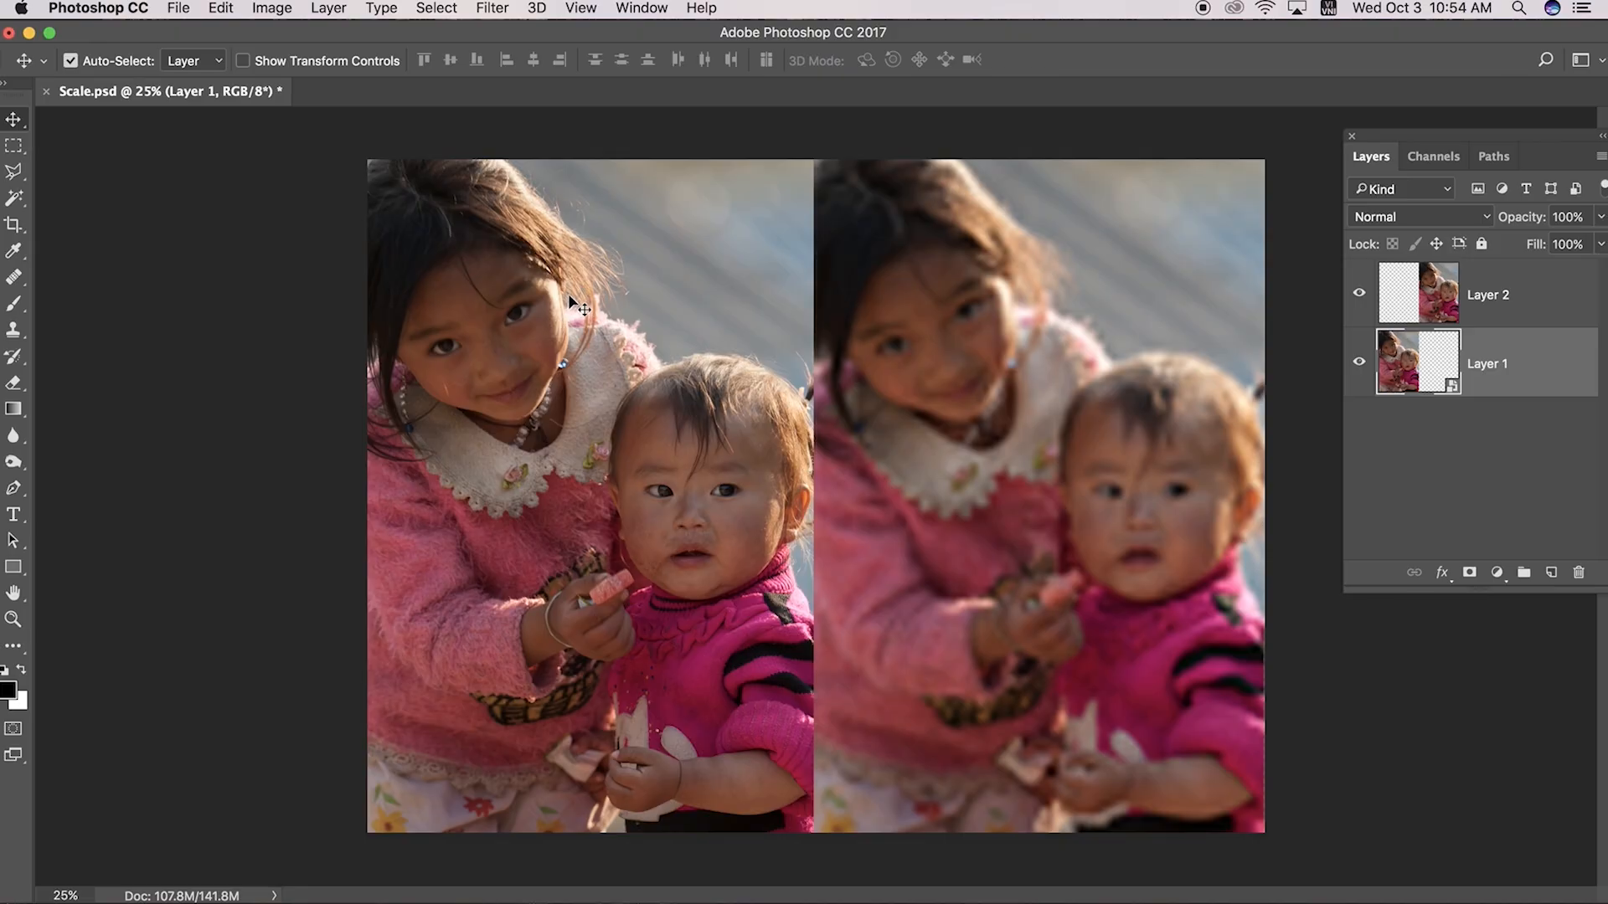
Enlarge the Layer 1 Smart Object around its center to about 137% and commit the transform
key(super+t)
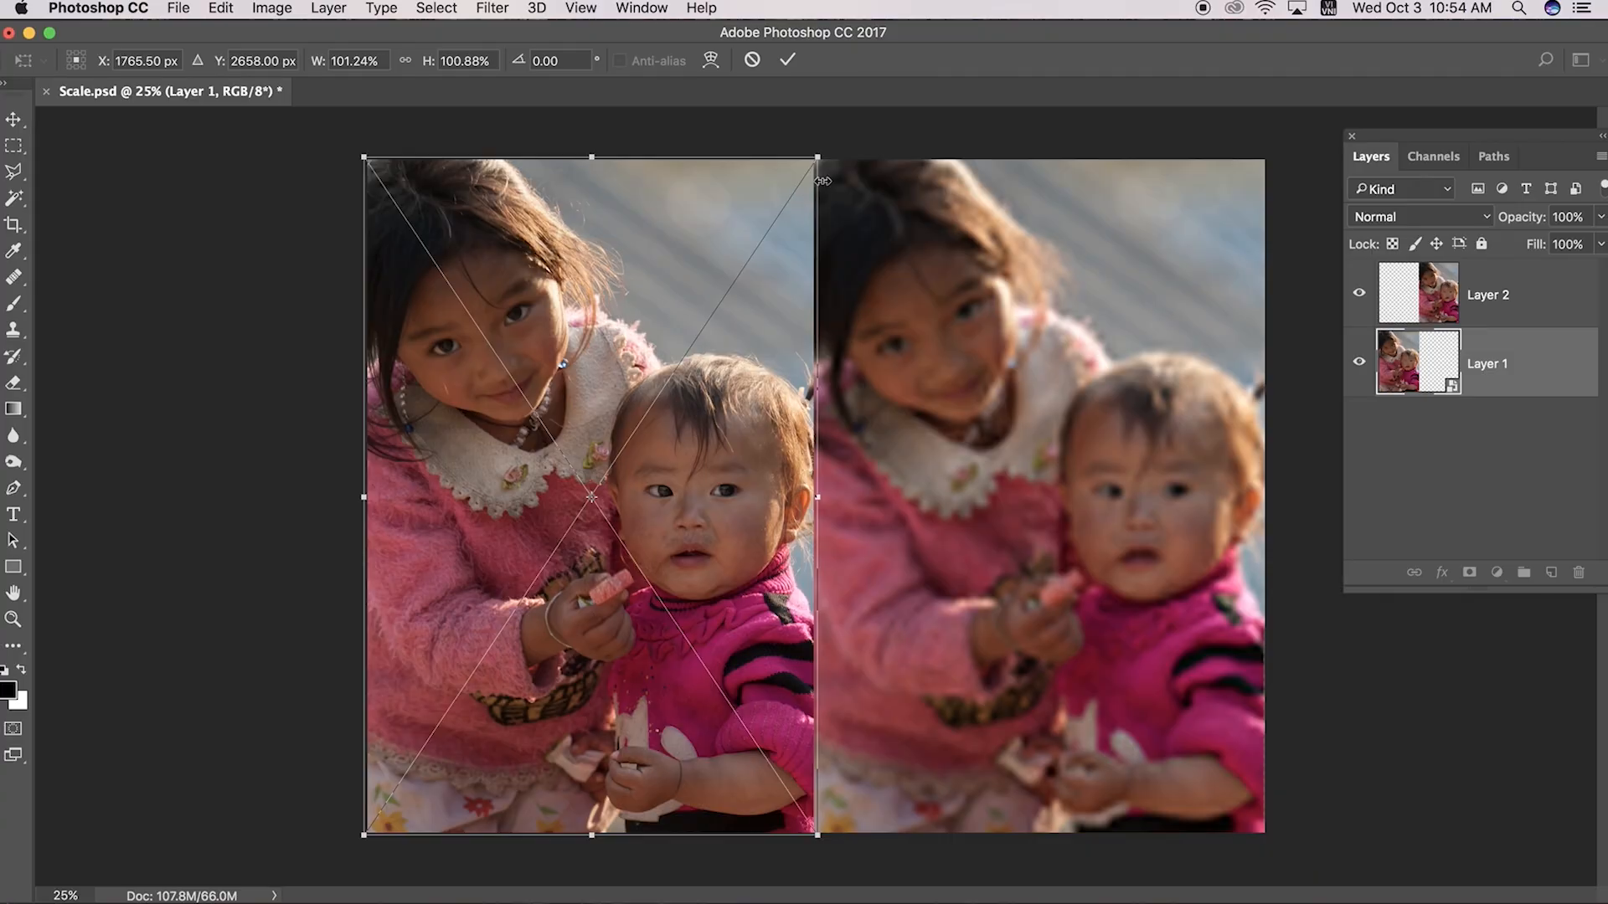
drag(825, 158, 1002, 104)
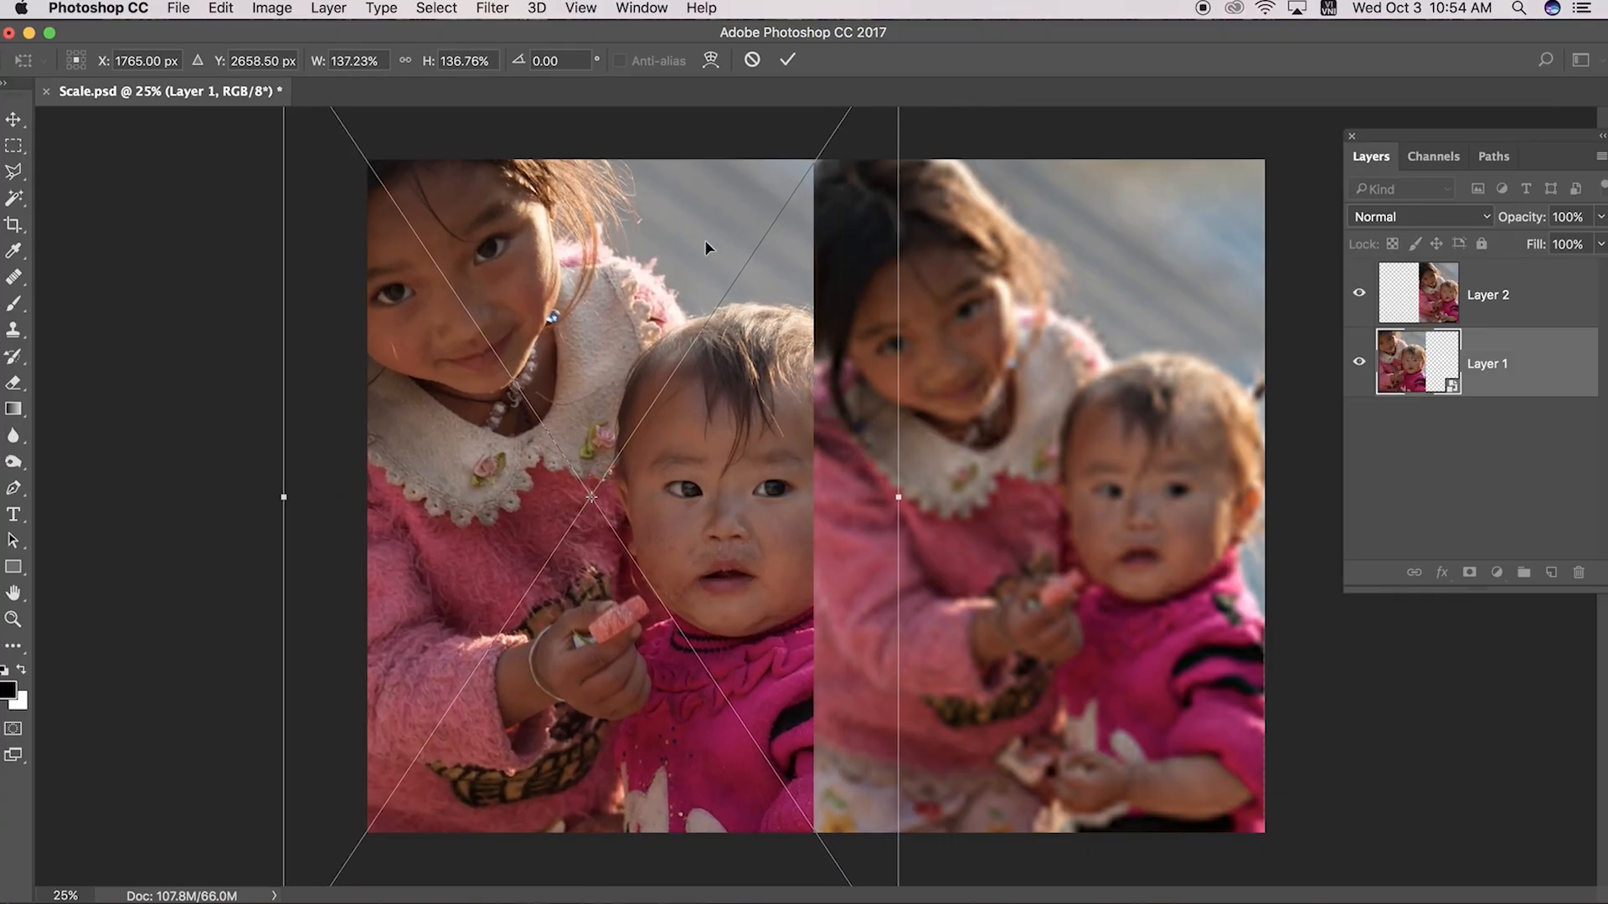
key(Return)
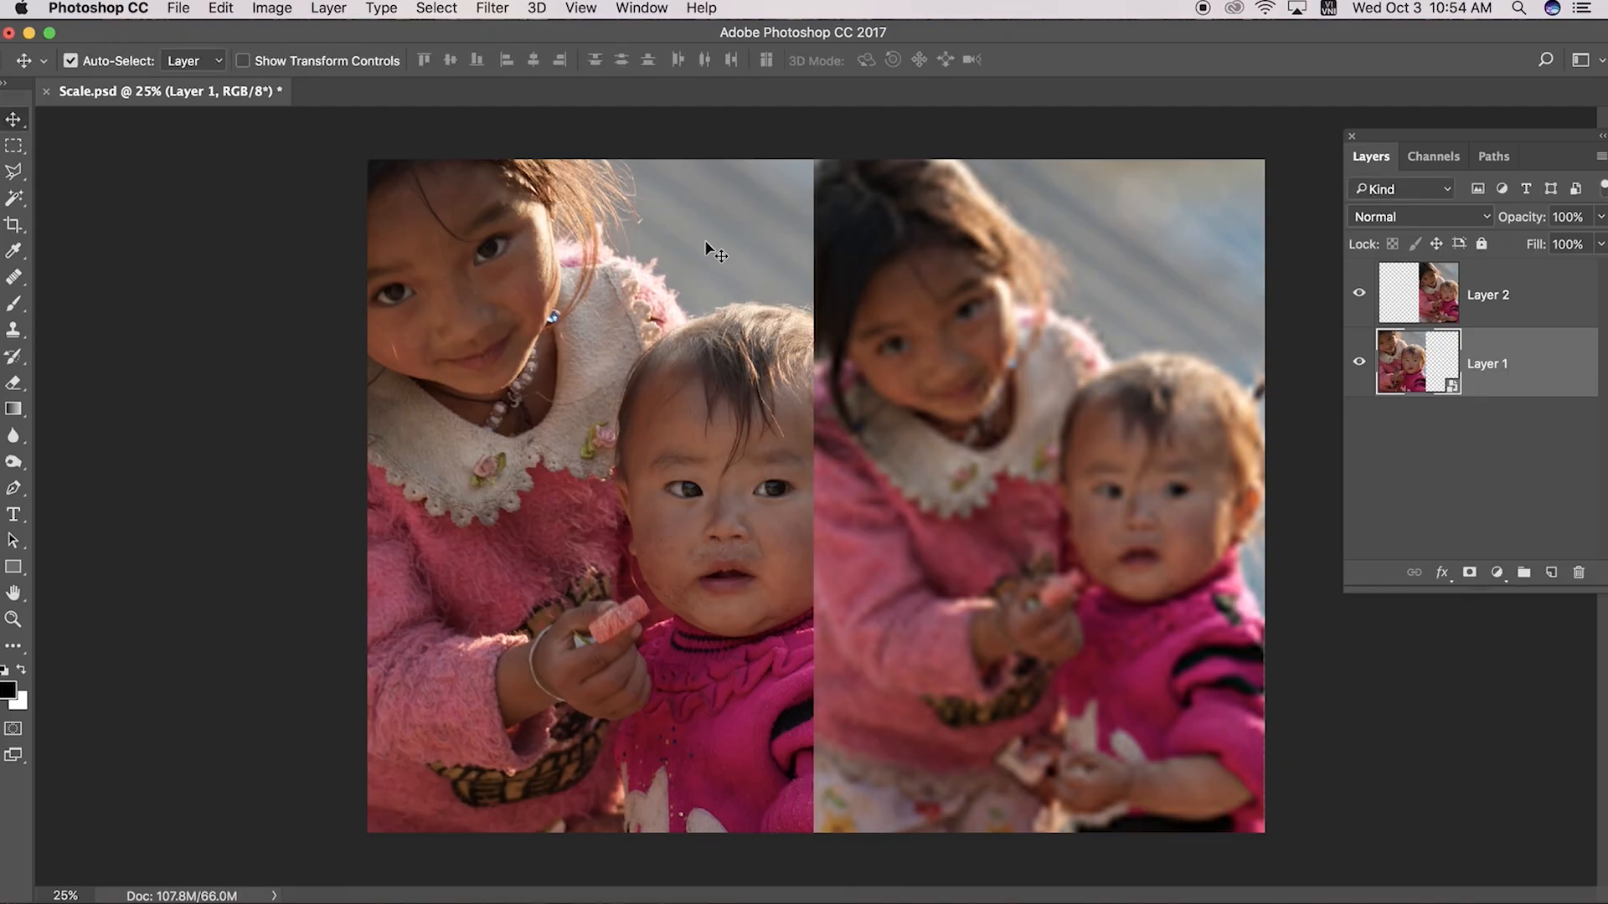